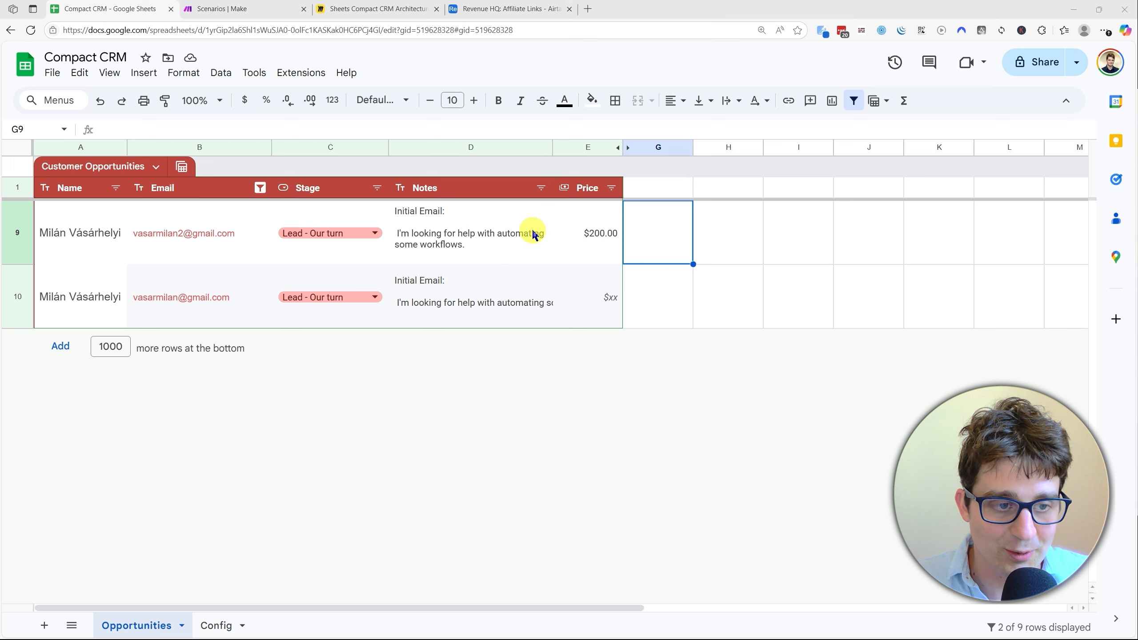
- Add a new sheet to the spreadsheet and insert a blank table in it
click(665, 186)
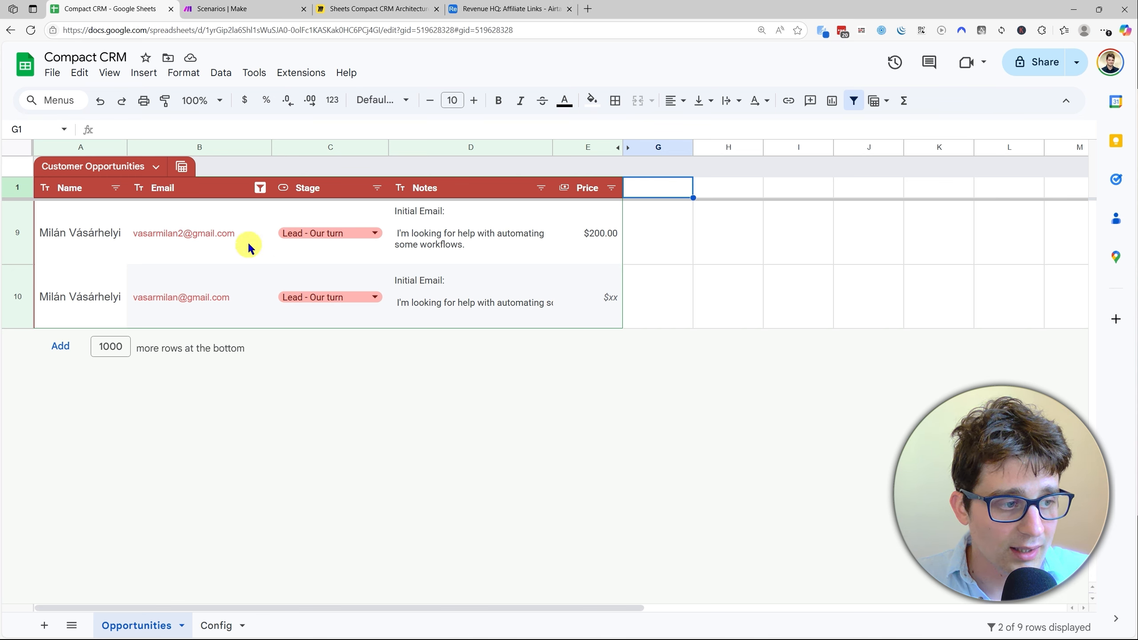
click(45, 626)
click(223, 625)
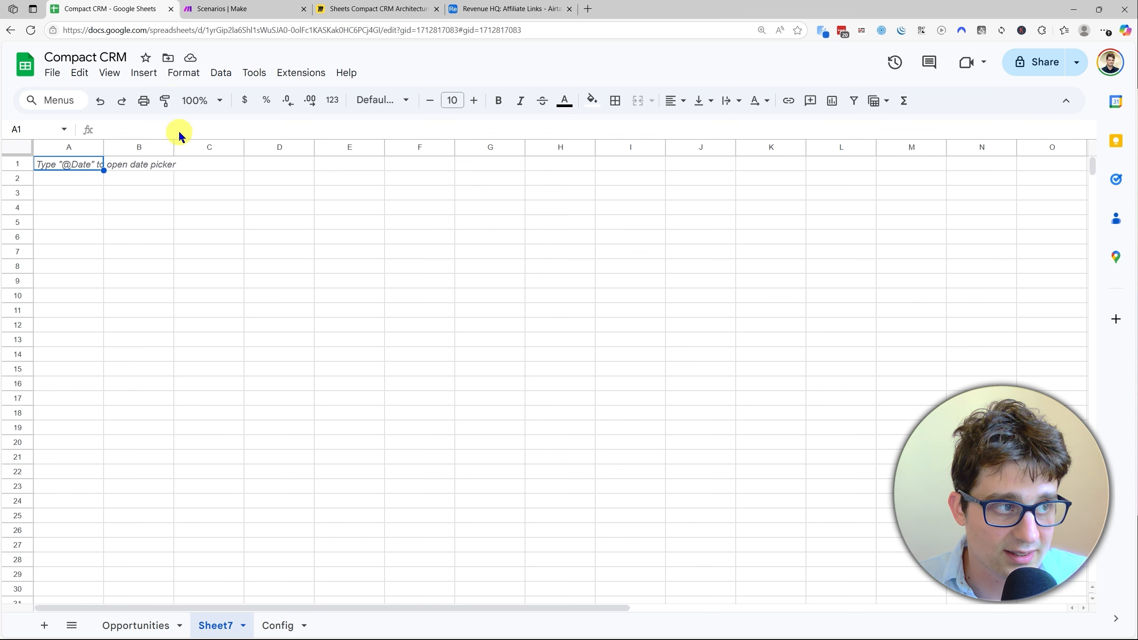
click(157, 76)
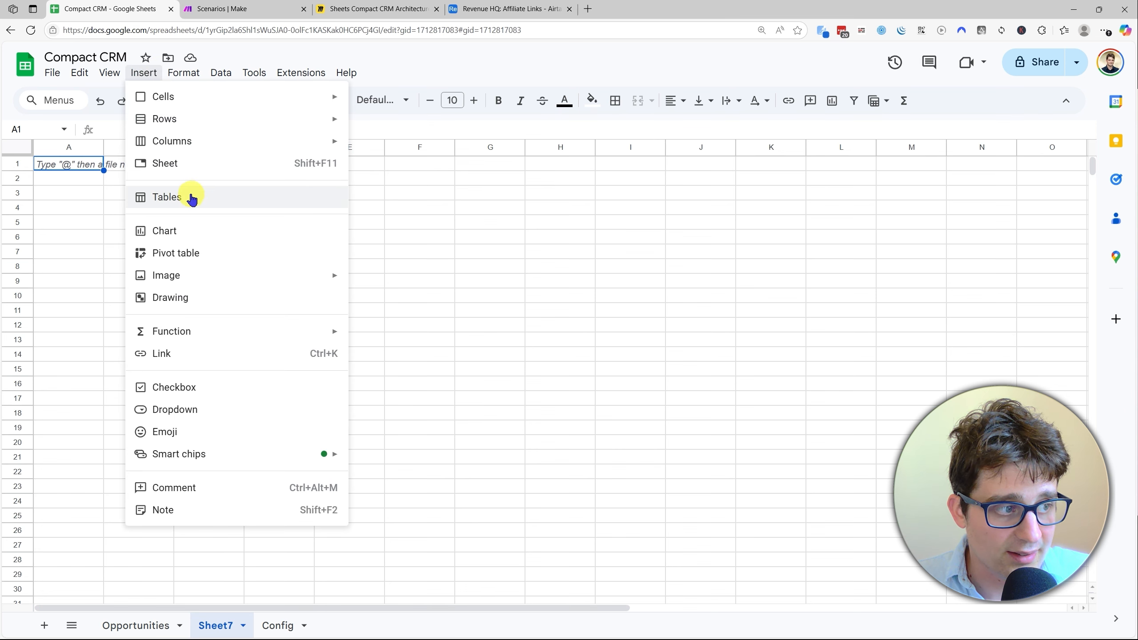
click(239, 204)
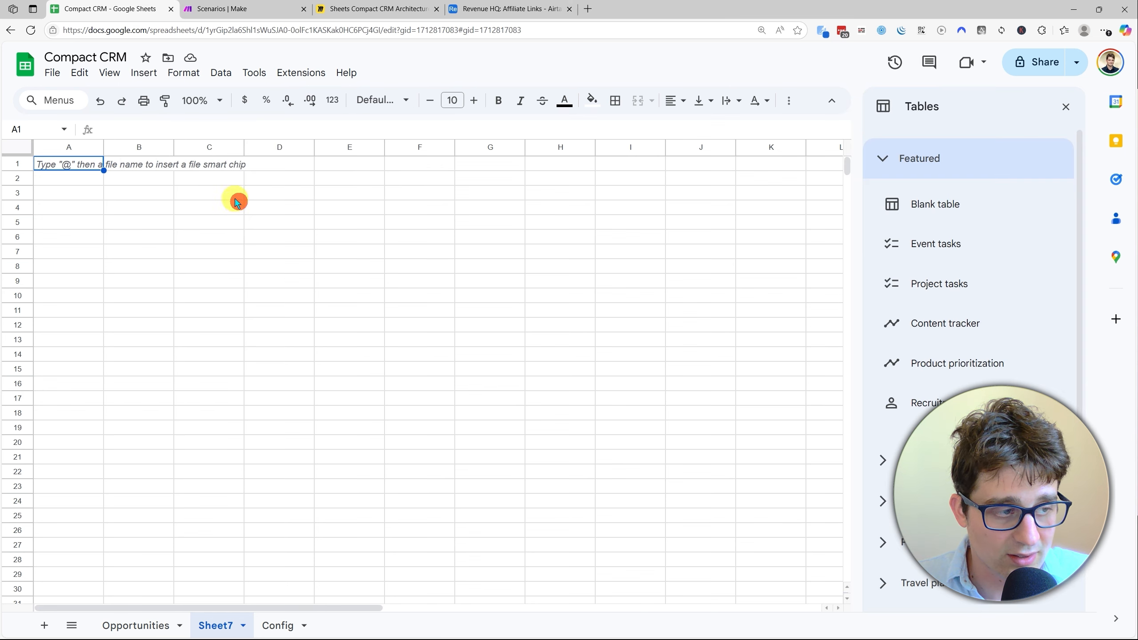
click(956, 206)
click(1029, 205)
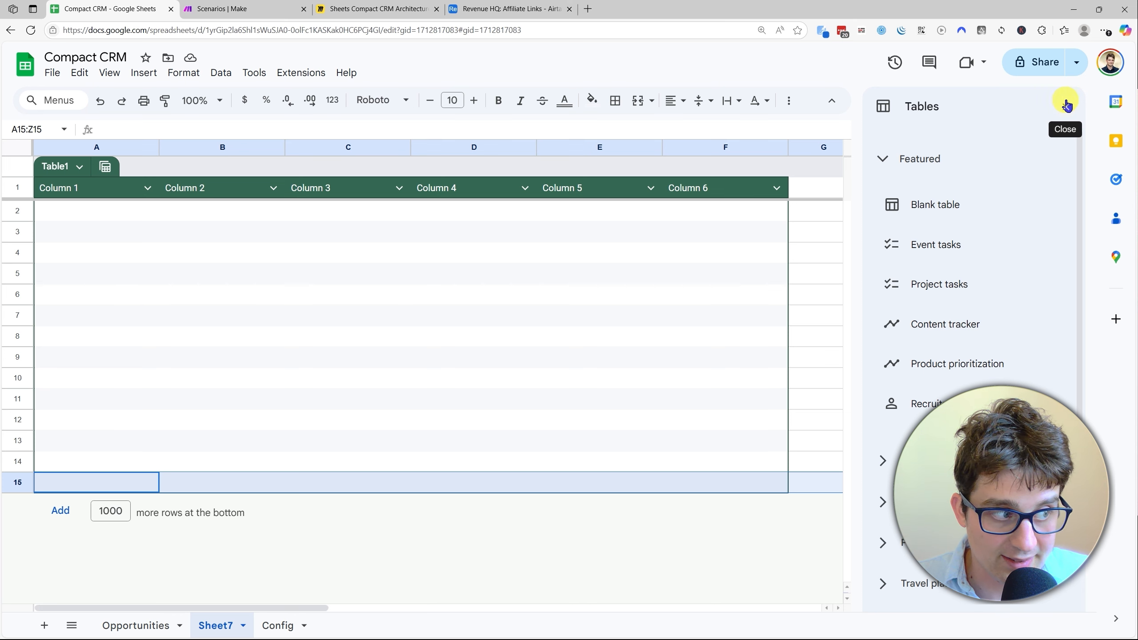
click(1066, 107)
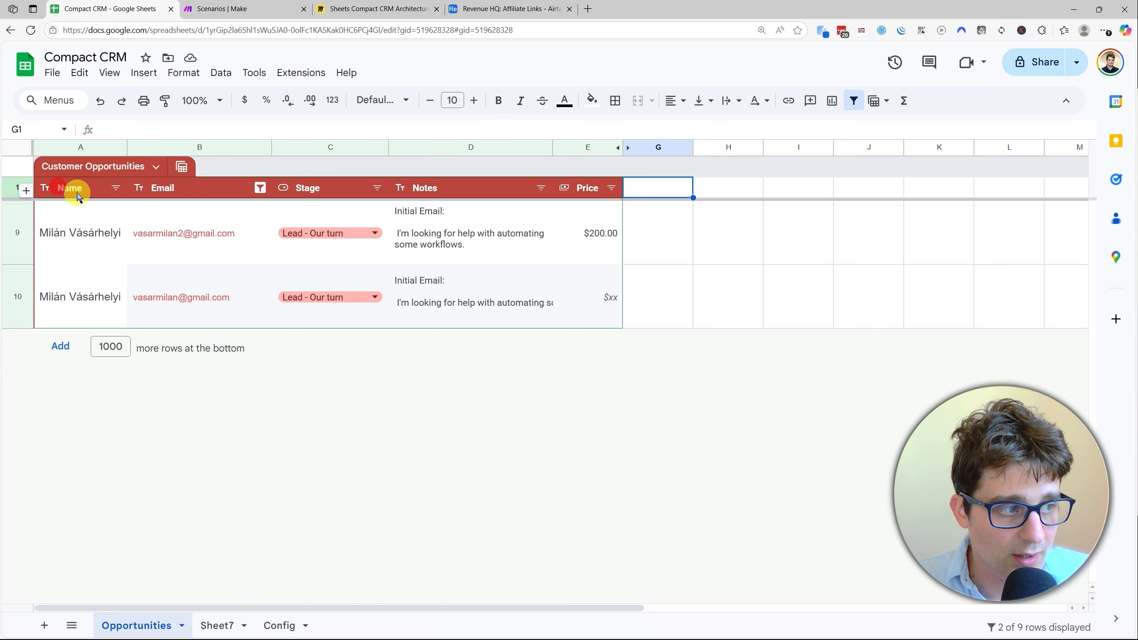
- Copy the Name and Email headers from the Customer Opportunities table into the first two columns of the new Sheet7 table
drag(78, 190, 167, 193)
key(ctrl+c)
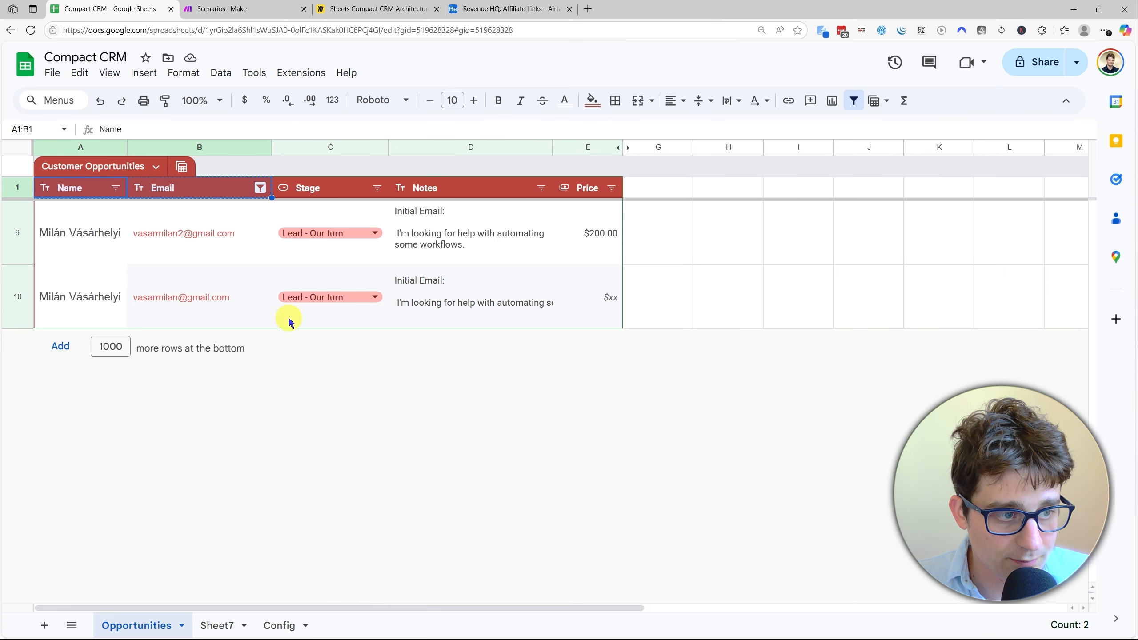
click(225, 619)
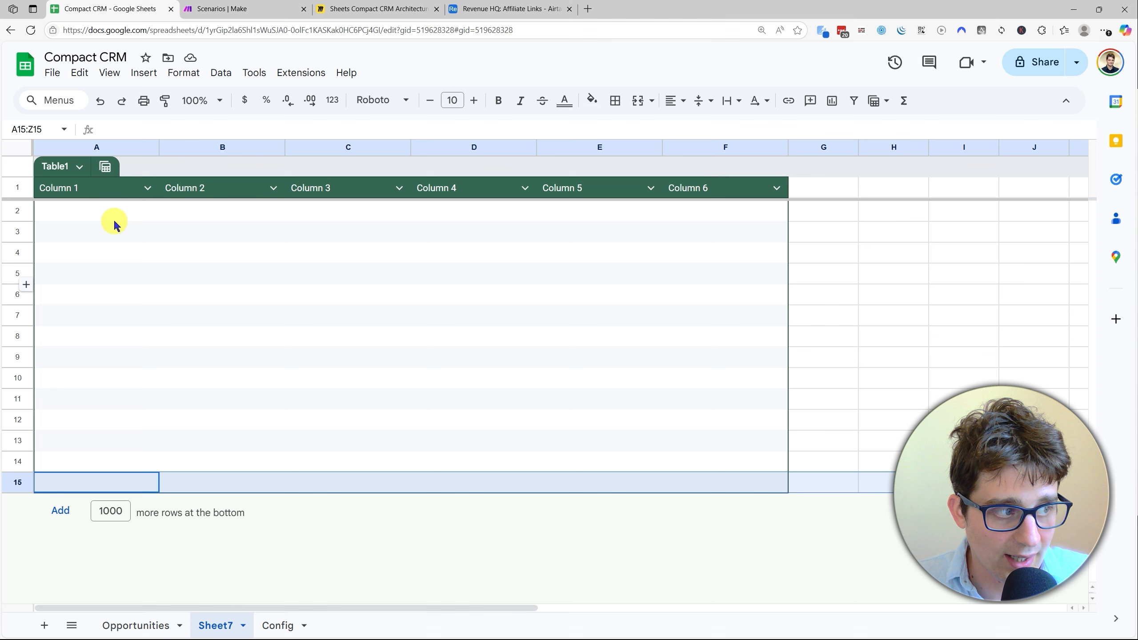
click(87, 190)
key(ctrl+v)
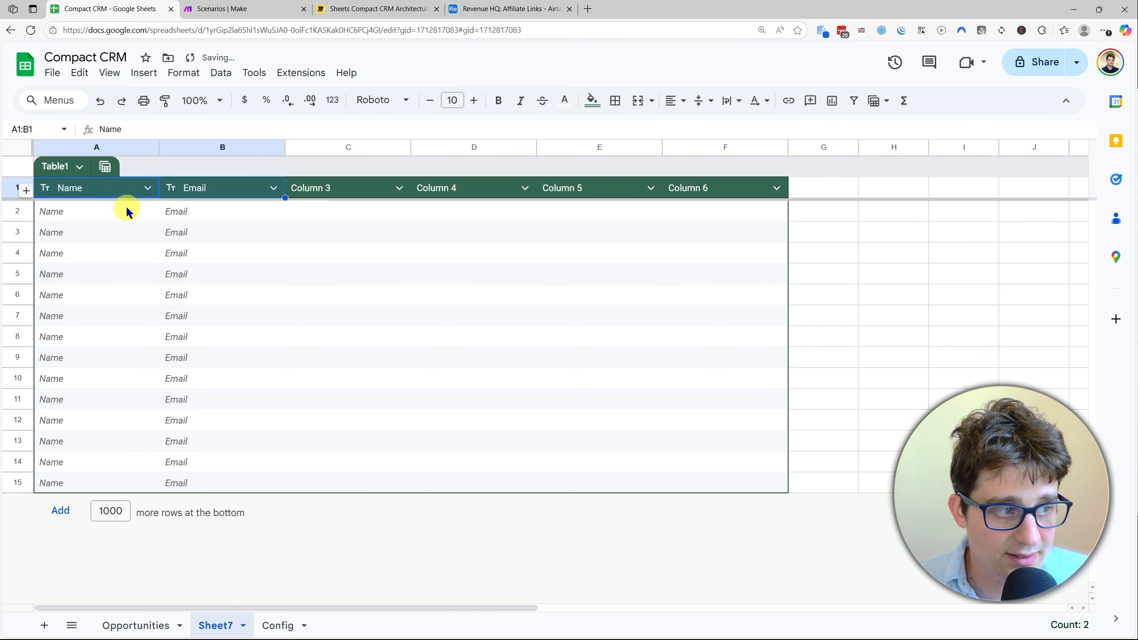
click(181, 231)
click(306, 211)
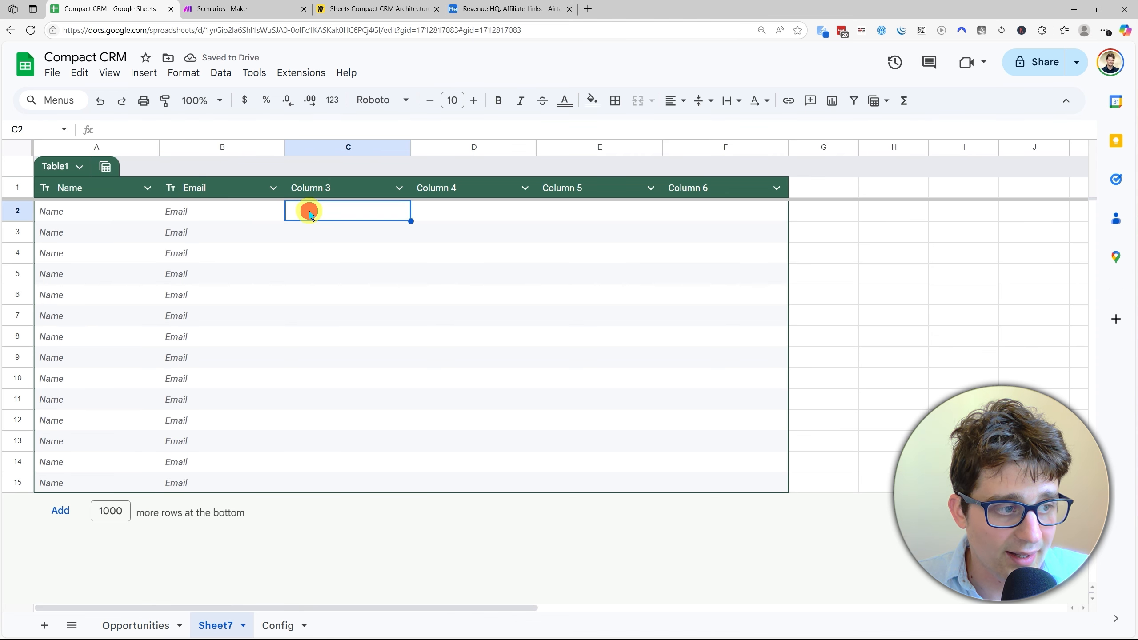
- Rename the Column 3 header of the Sheet7 table to Stage, matching the Customer Opportunities table
click(145, 626)
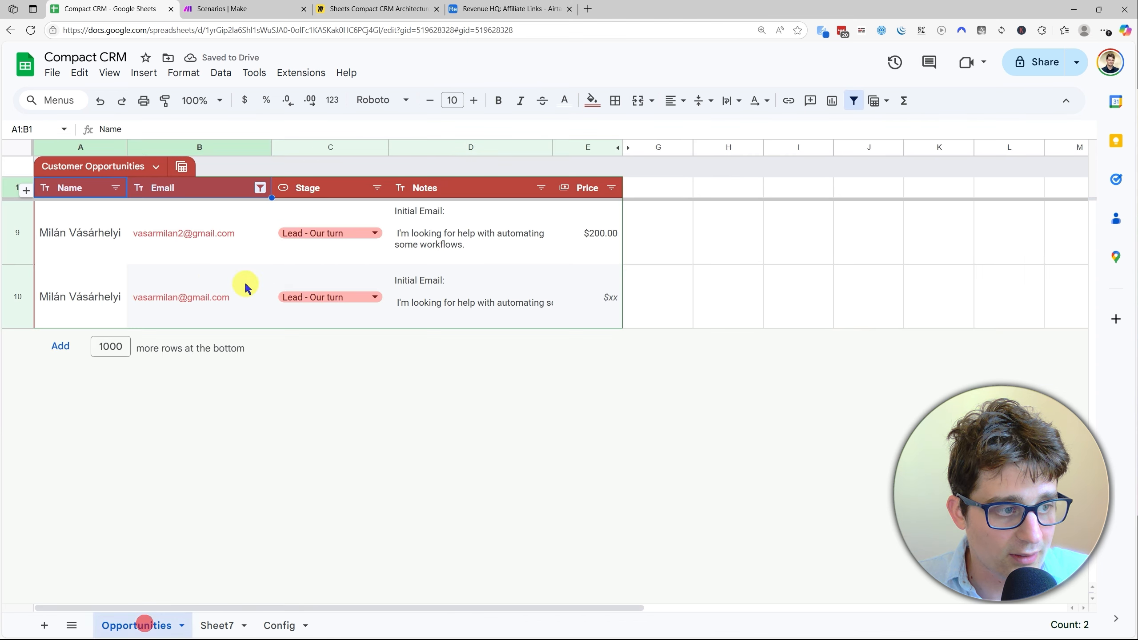
click(226, 625)
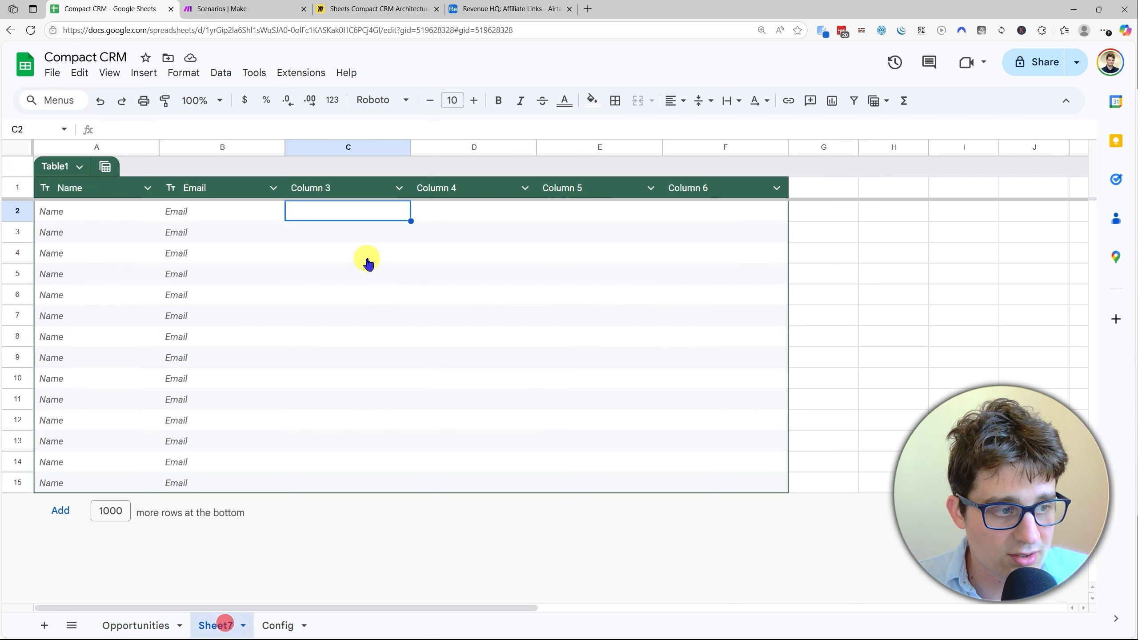
click(397, 189)
click(343, 191)
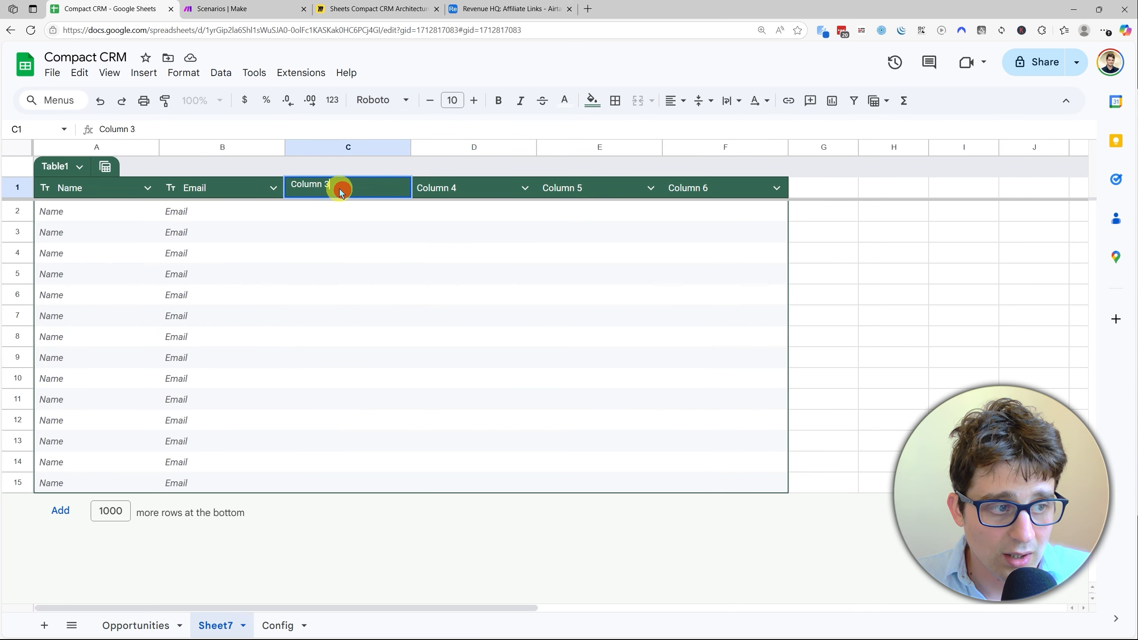
double_click(340, 188)
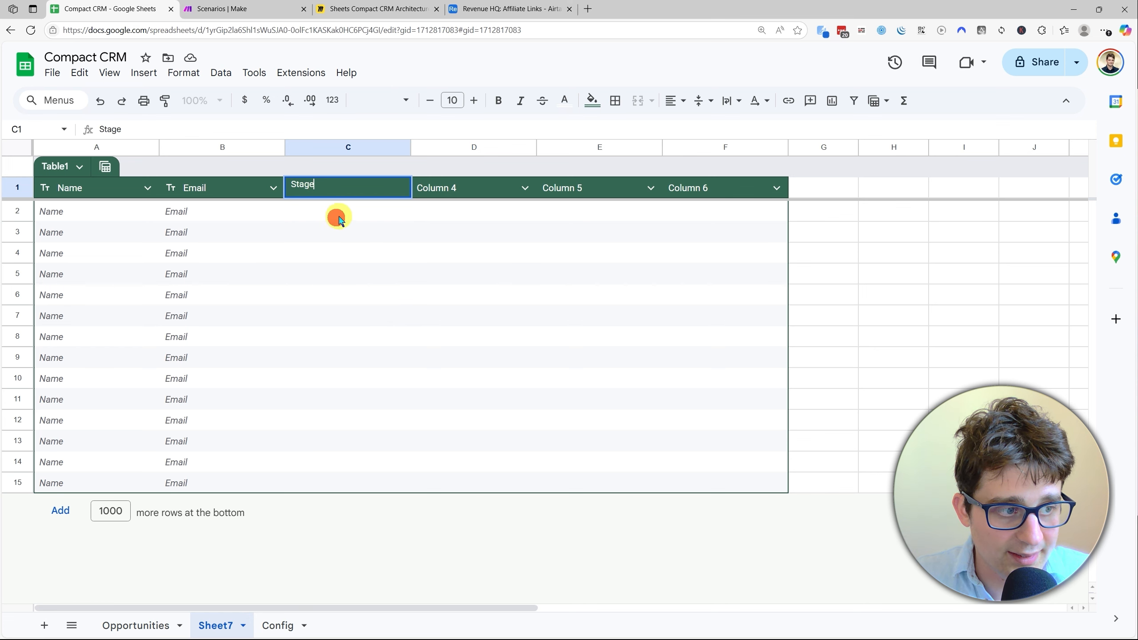
click(389, 255)
- Set the Stage column's type to Dropdown and look at the color choices for Option 1
click(399, 188)
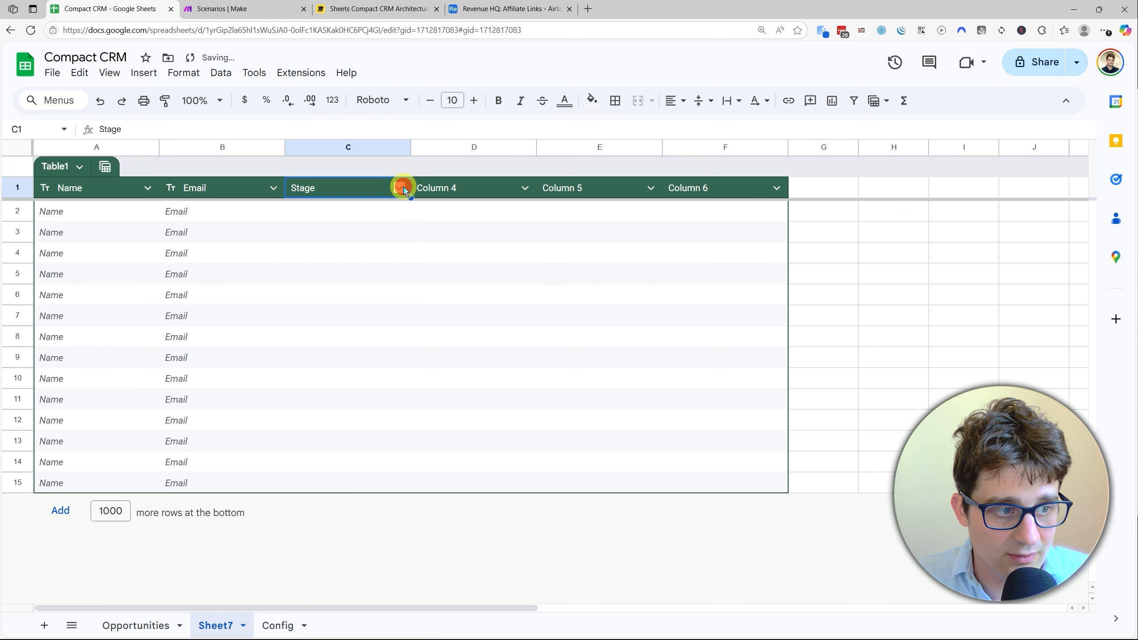
mouse_move(491, 214)
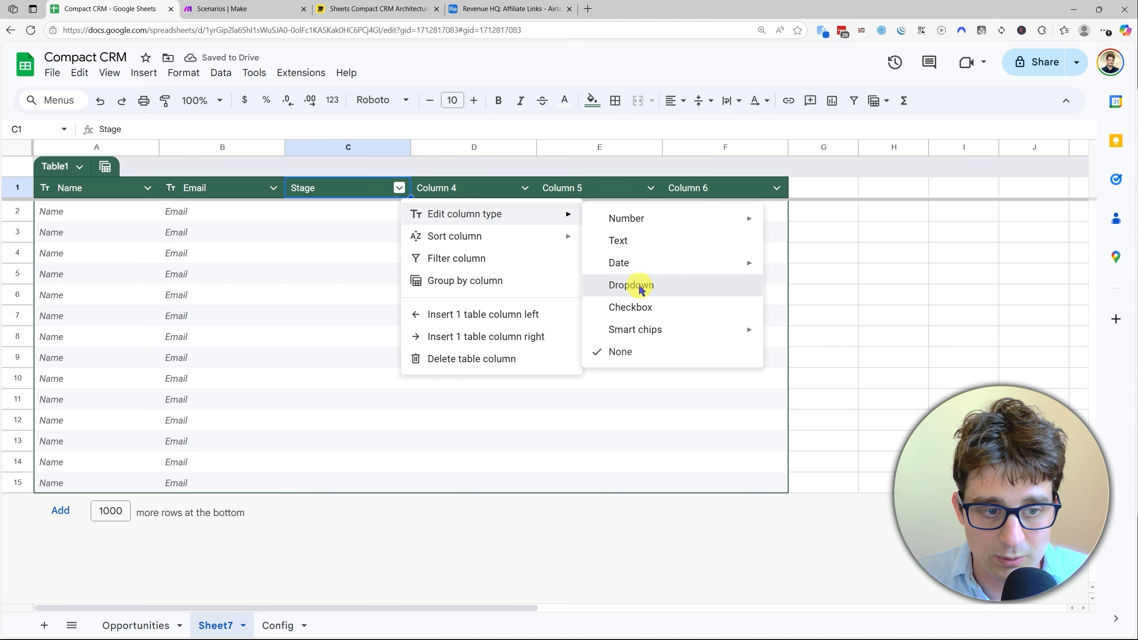
click(672, 294)
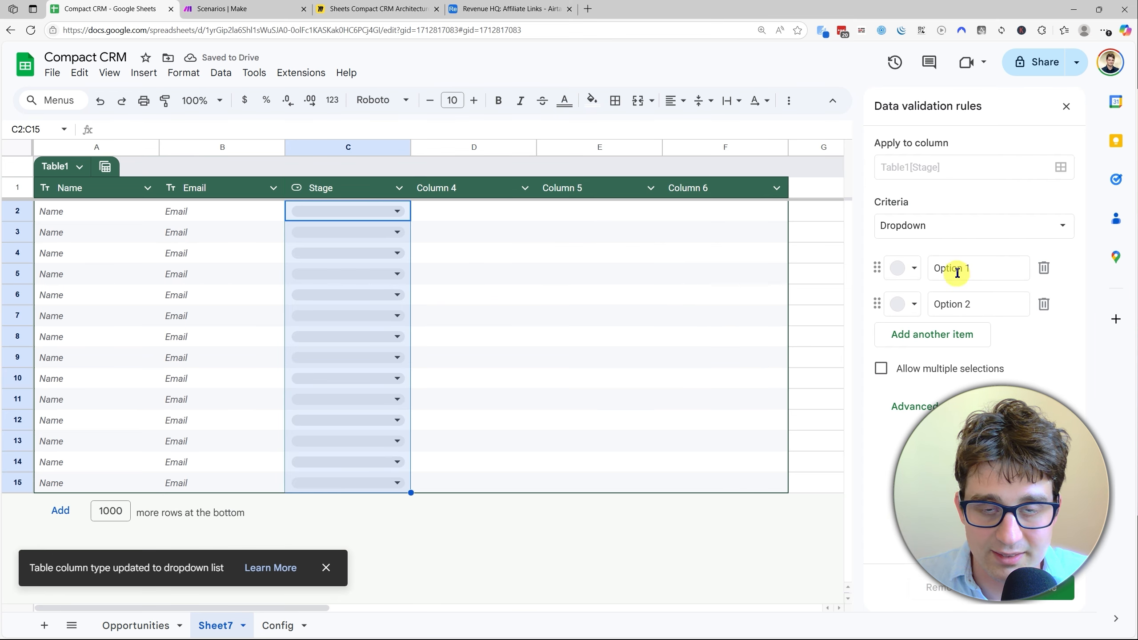
click(909, 267)
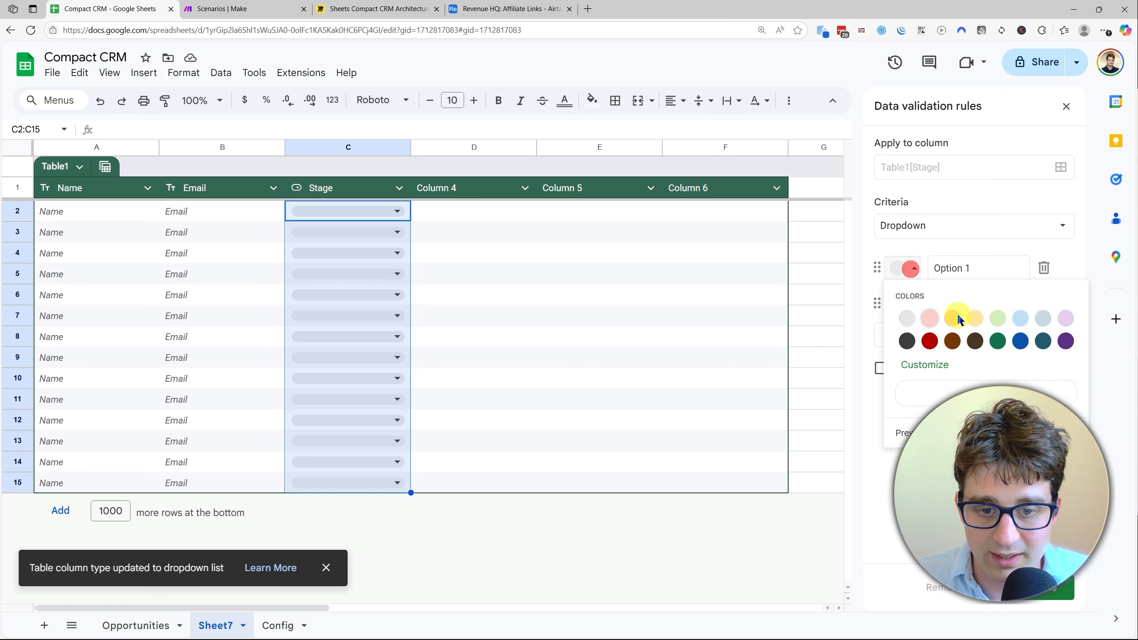
click(1008, 246)
click(475, 286)
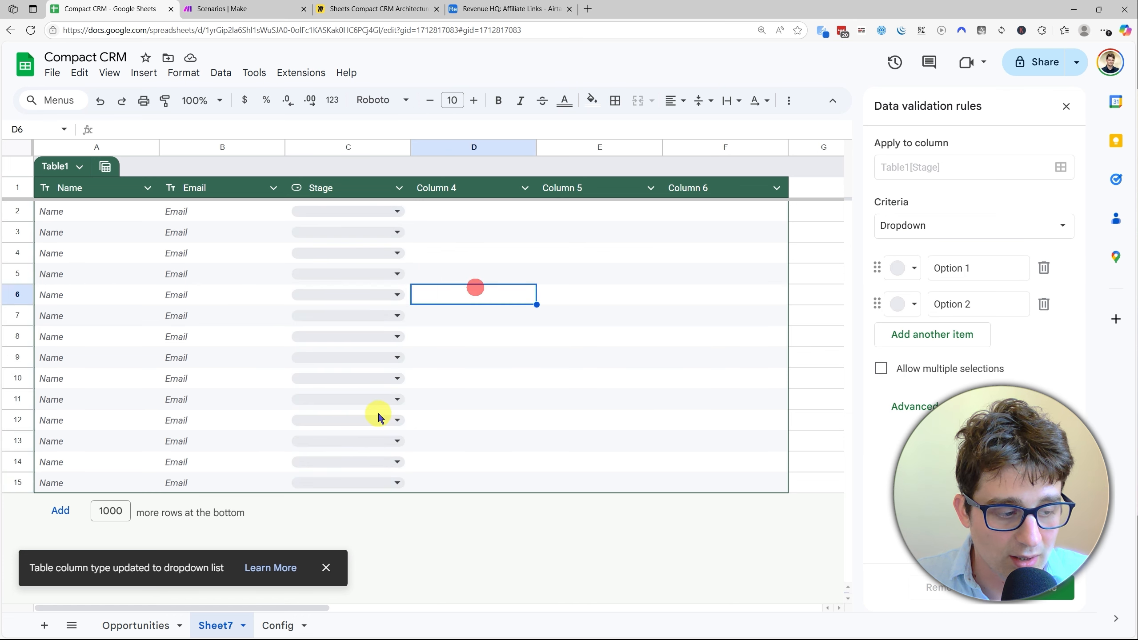
- Examine the Stage dropdown's options and the Price column in the Customer Opportunities table
click(155, 616)
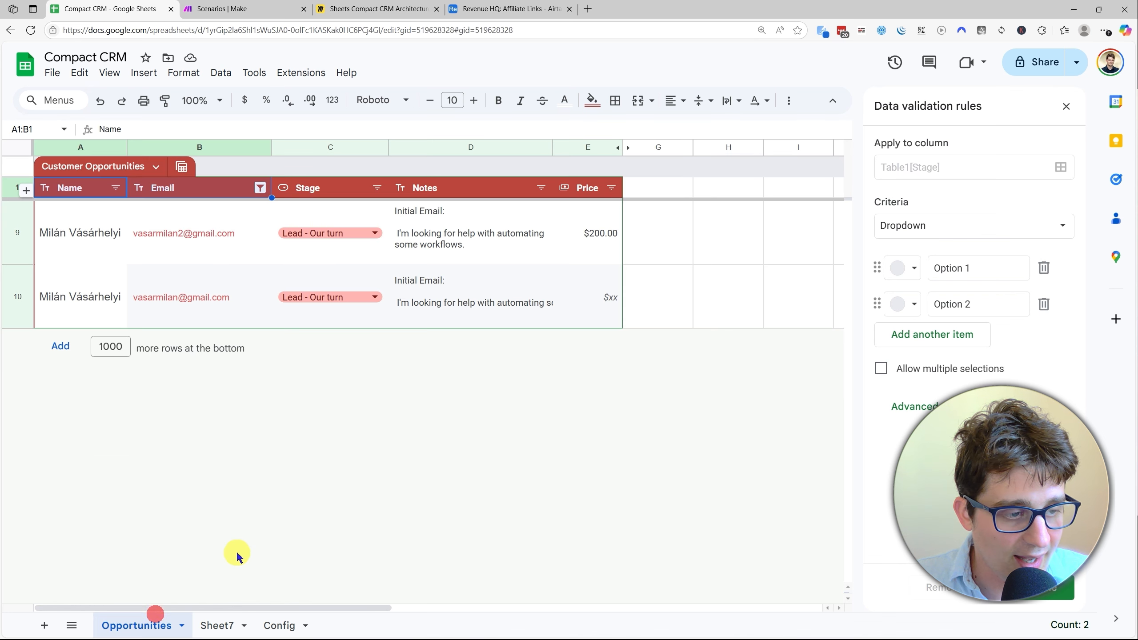
click(360, 232)
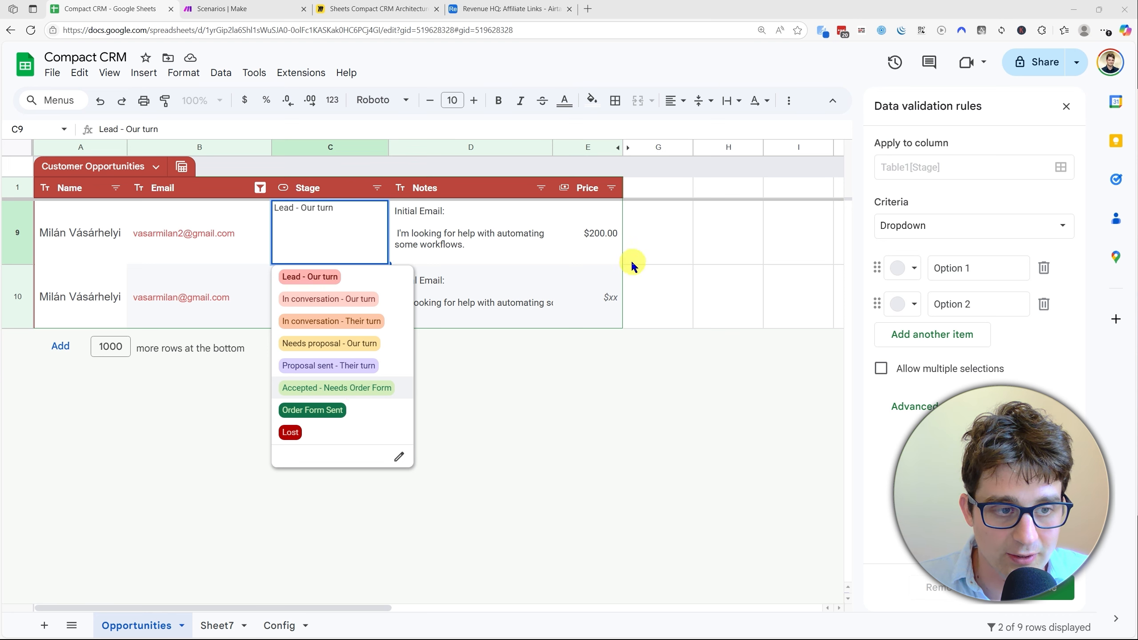
click(595, 235)
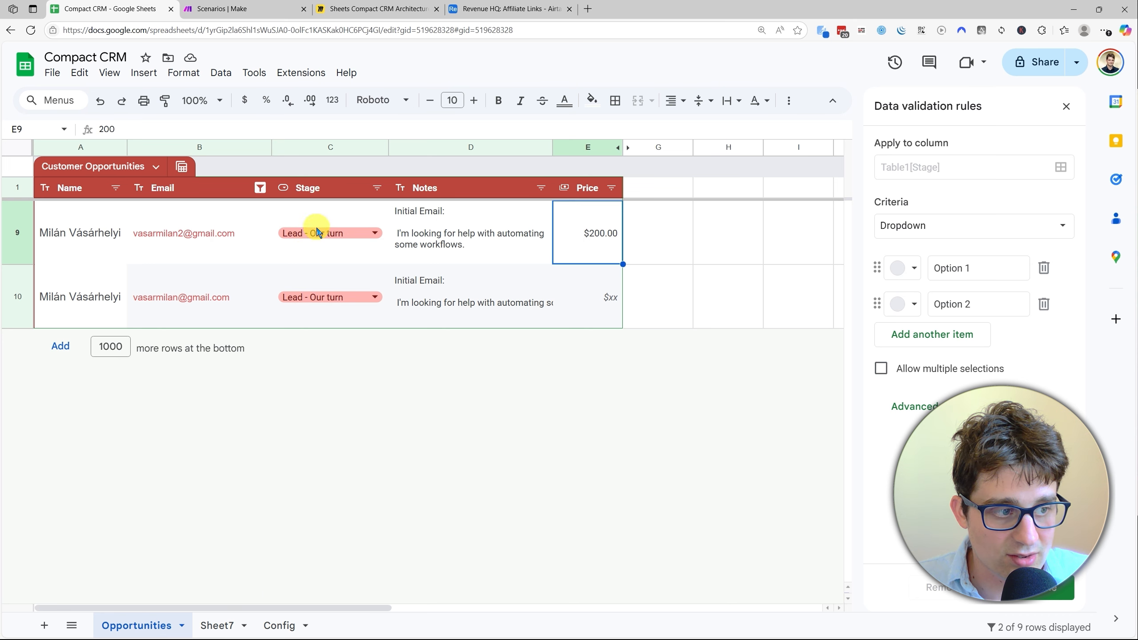
- Rename the Column 5 header of the Sheet7 table to Price
click(220, 622)
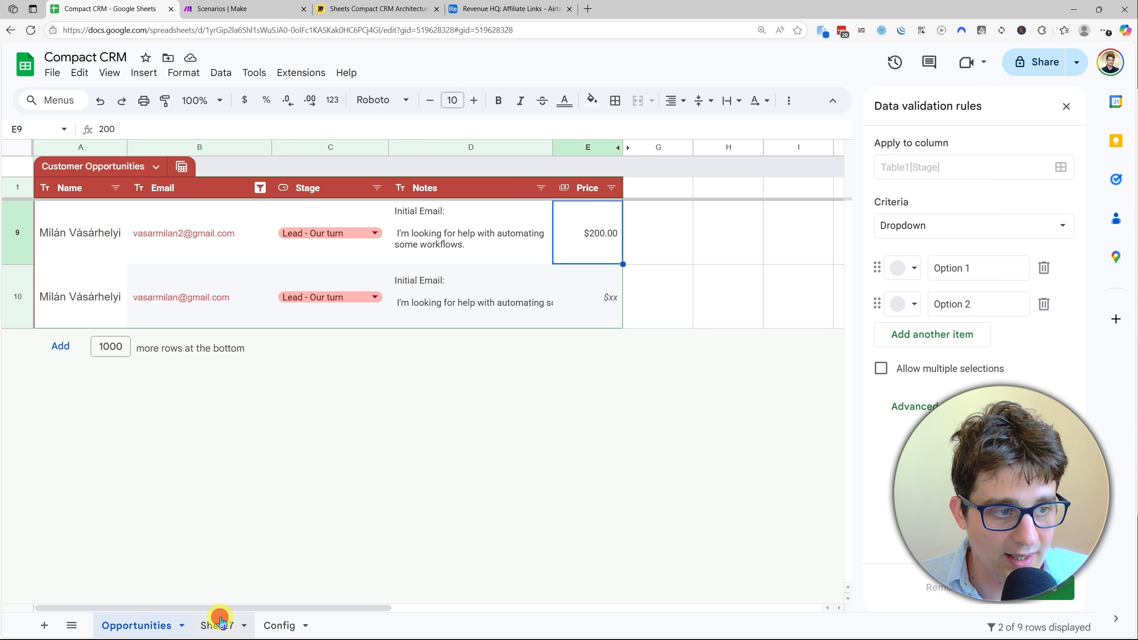
click(569, 194)
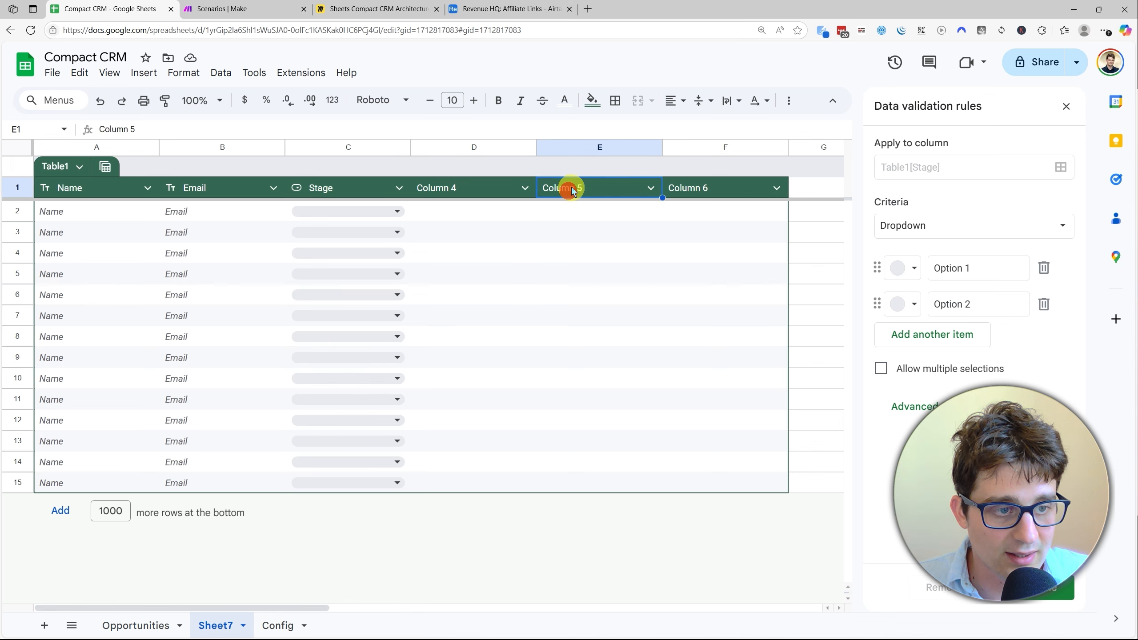
click(140, 622)
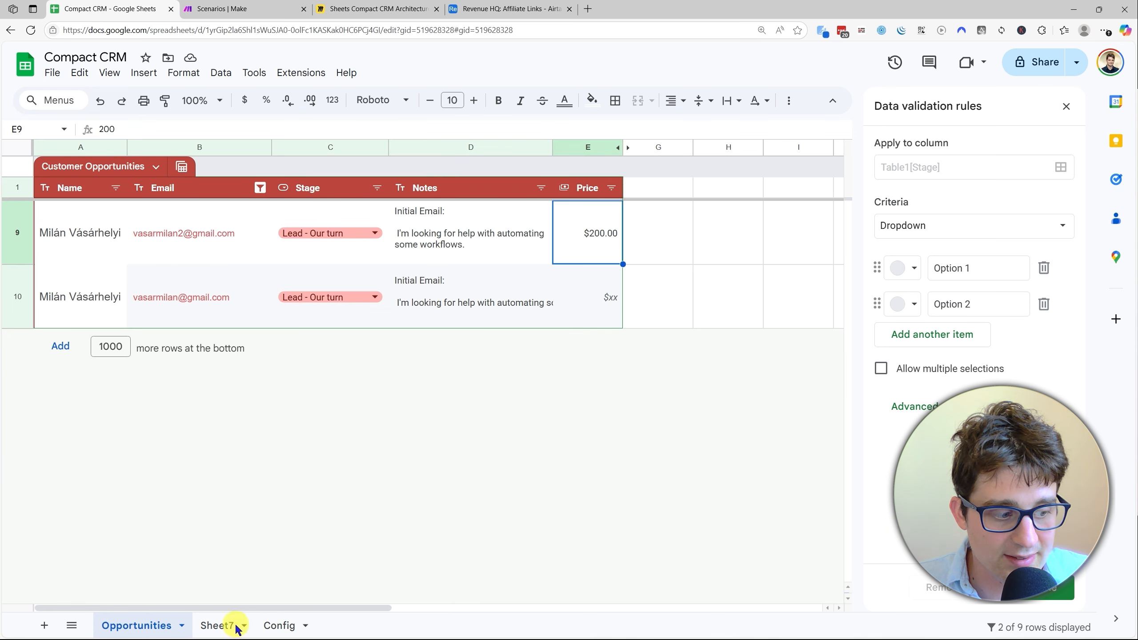
click(218, 628)
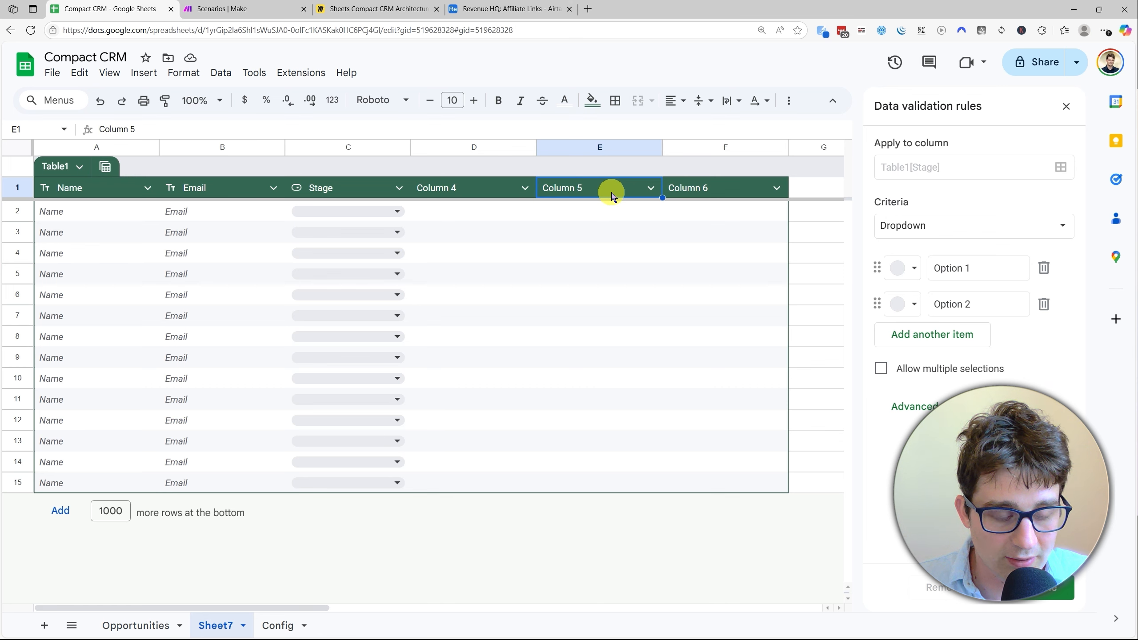
text(Price)
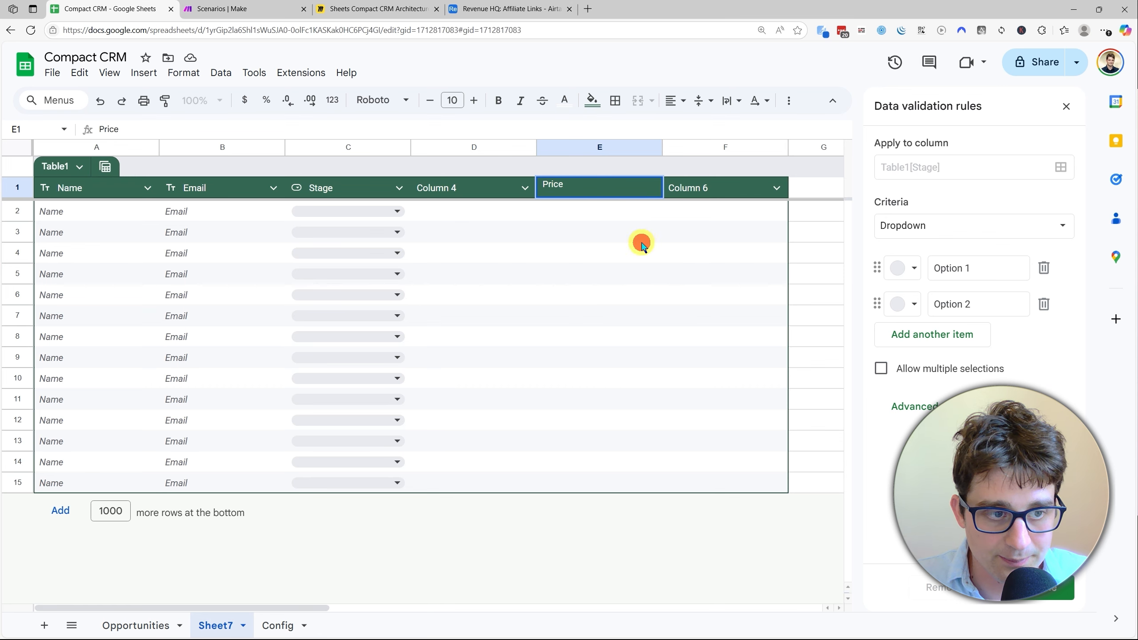
key(Return)
- Set the Price column's type to the Currency number format
click(653, 188)
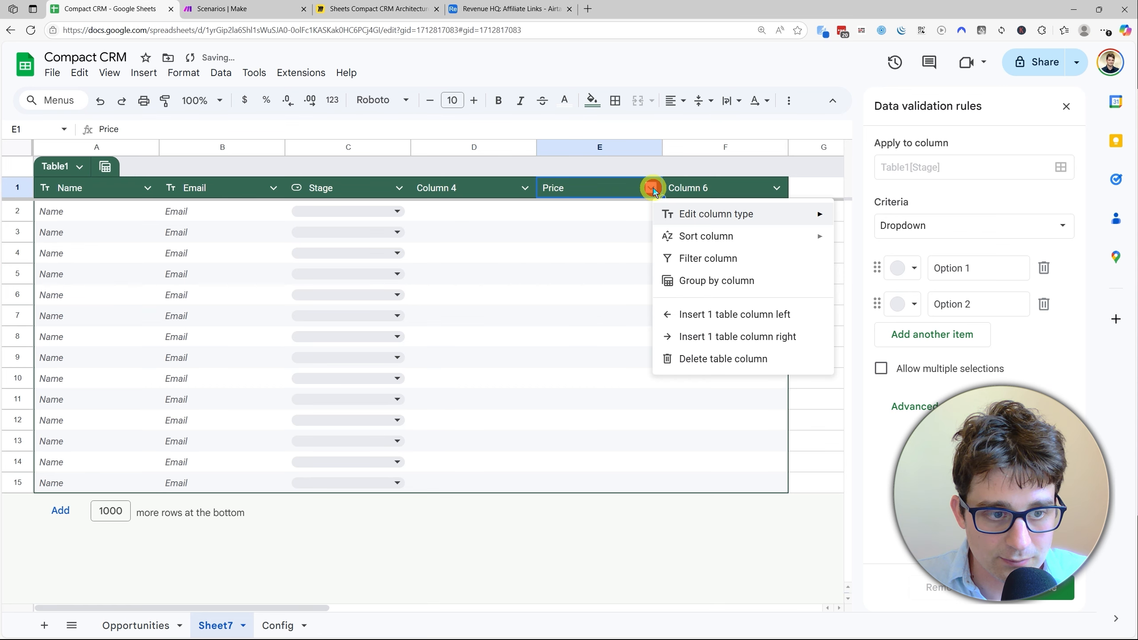
click(739, 217)
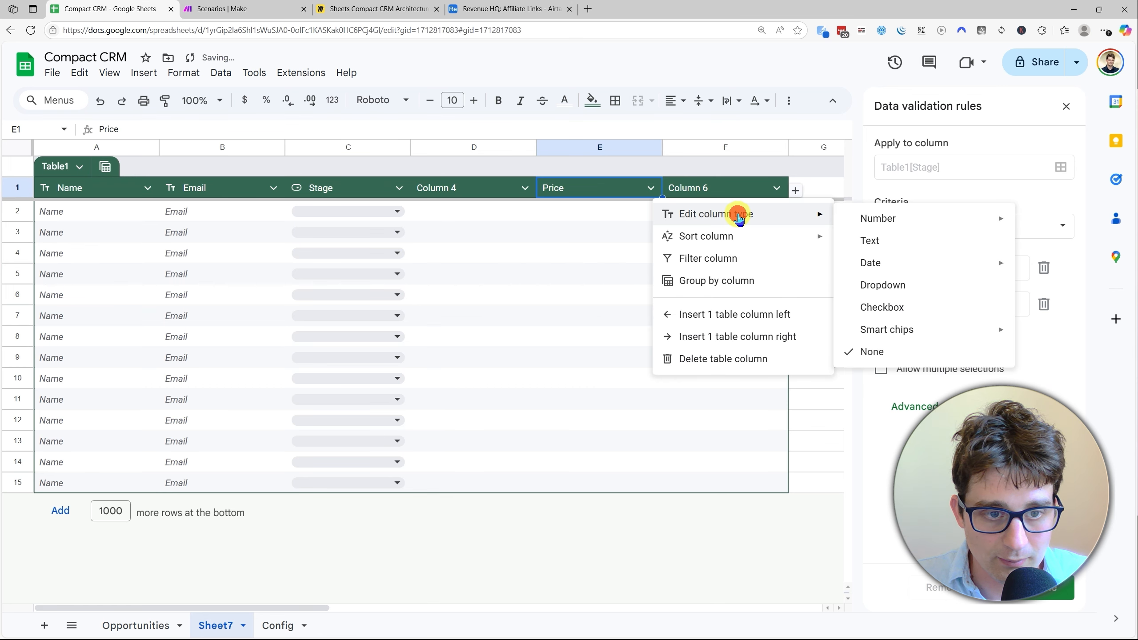
click(890, 218)
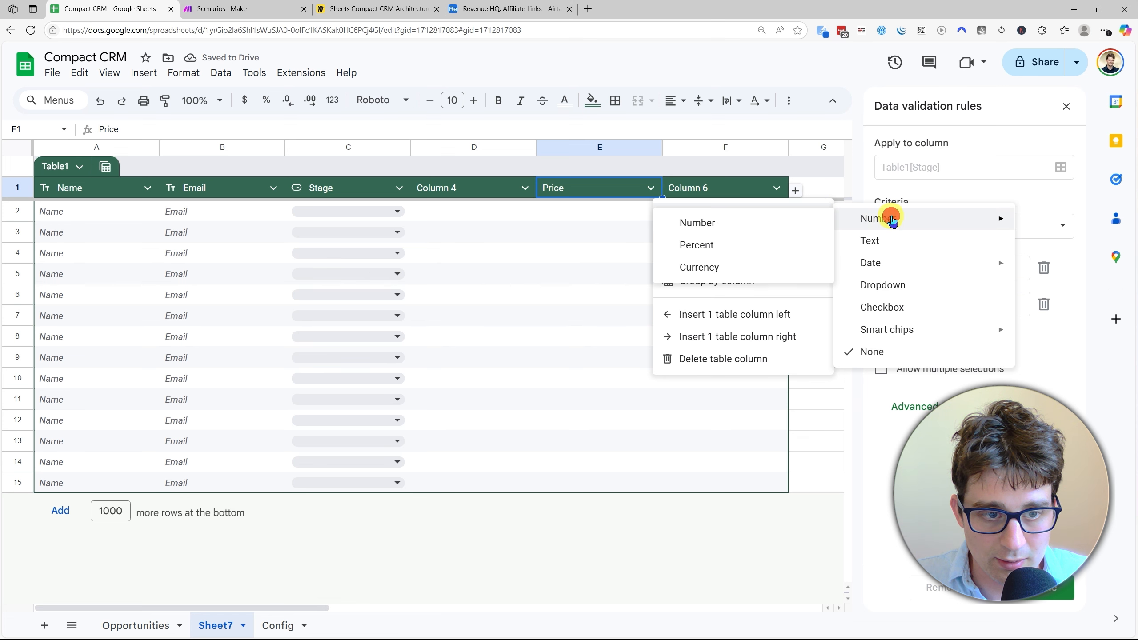
click(735, 269)
click(618, 295)
click(590, 210)
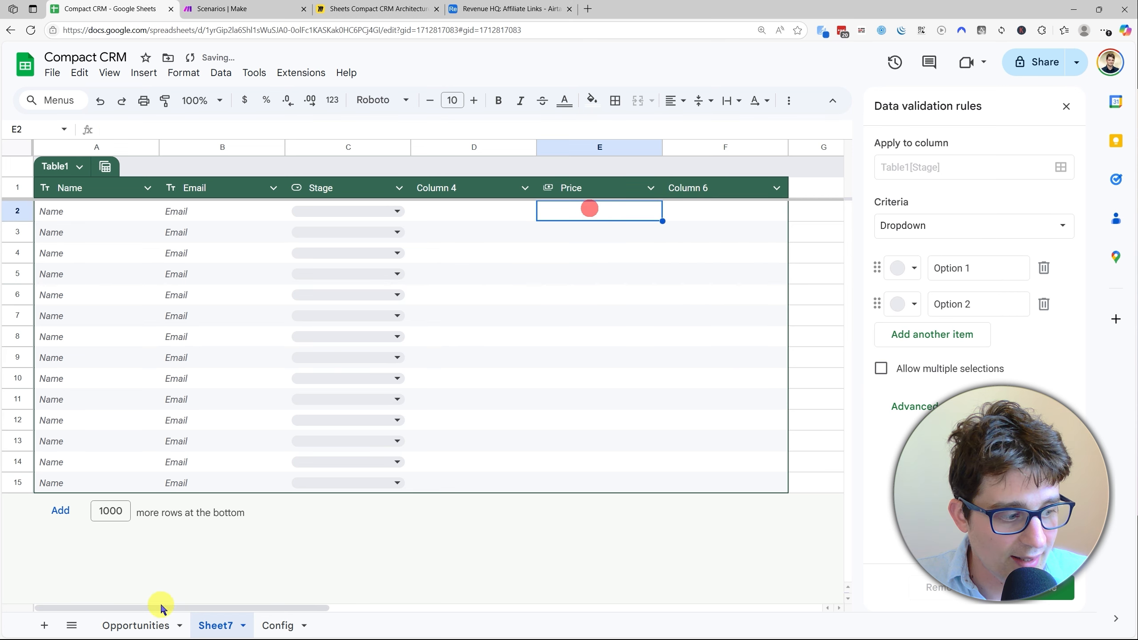
- Remove the filter from the Customer Opportunities table on the Opportunities sheet
click(155, 624)
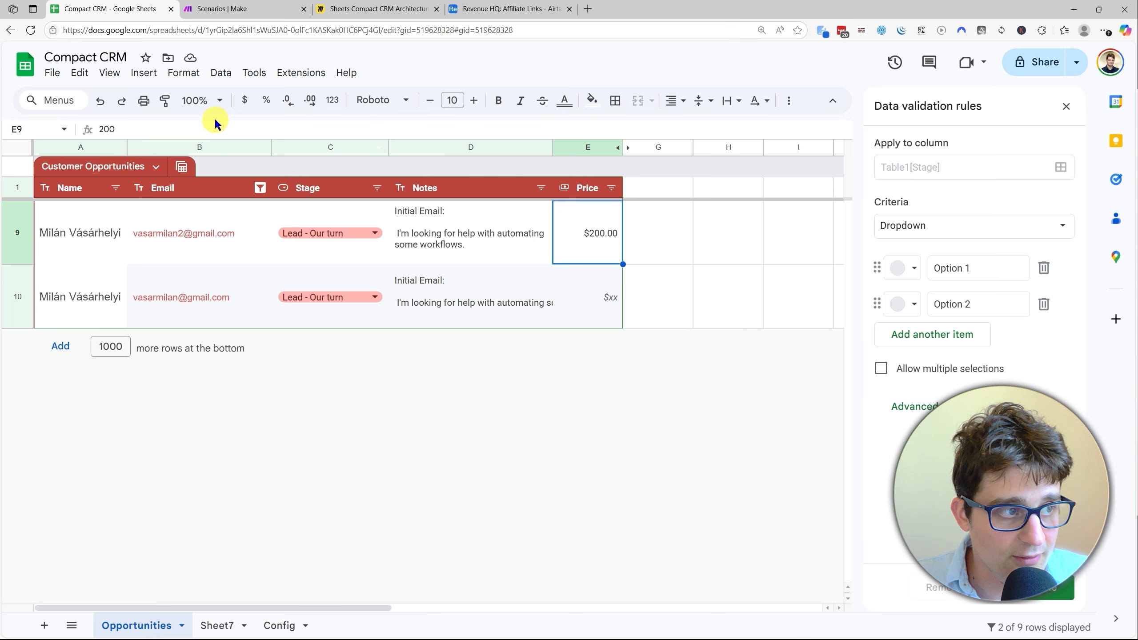
click(221, 73)
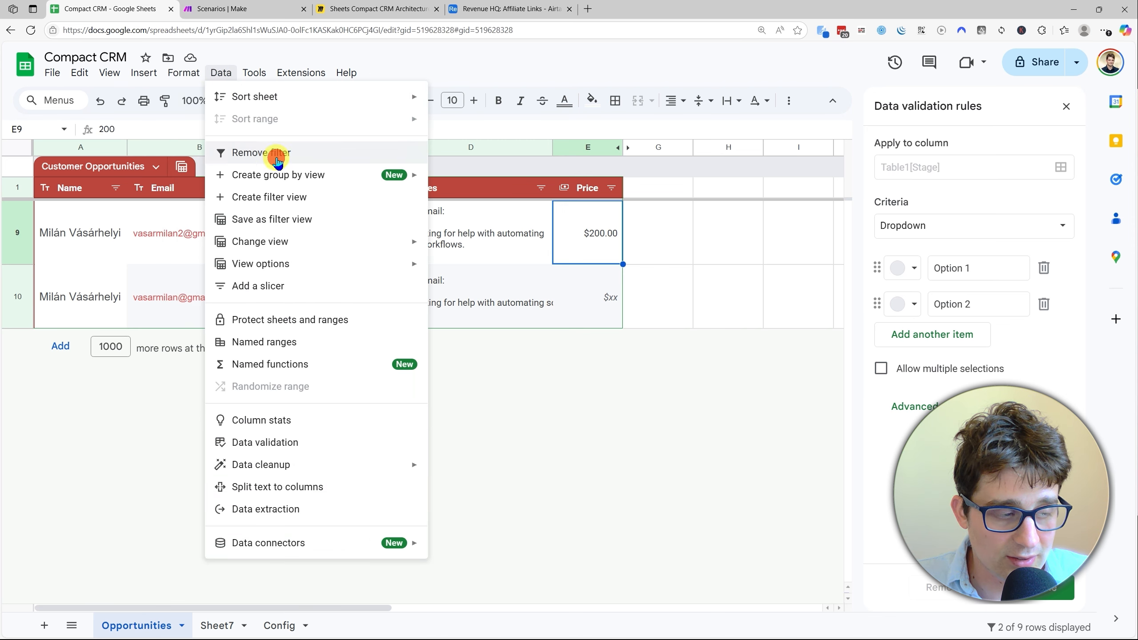
click(275, 155)
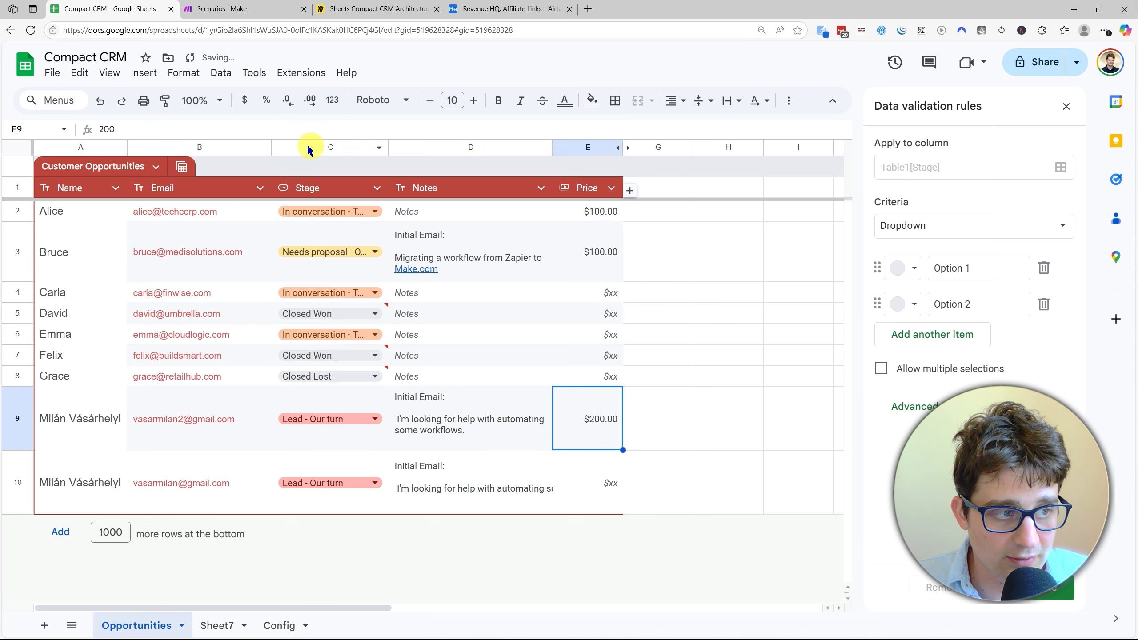
- Filter the Stage column of the Customer Opportunities table by the condition Text contains "Our turn" and widen the column to show full stage names
click(377, 188)
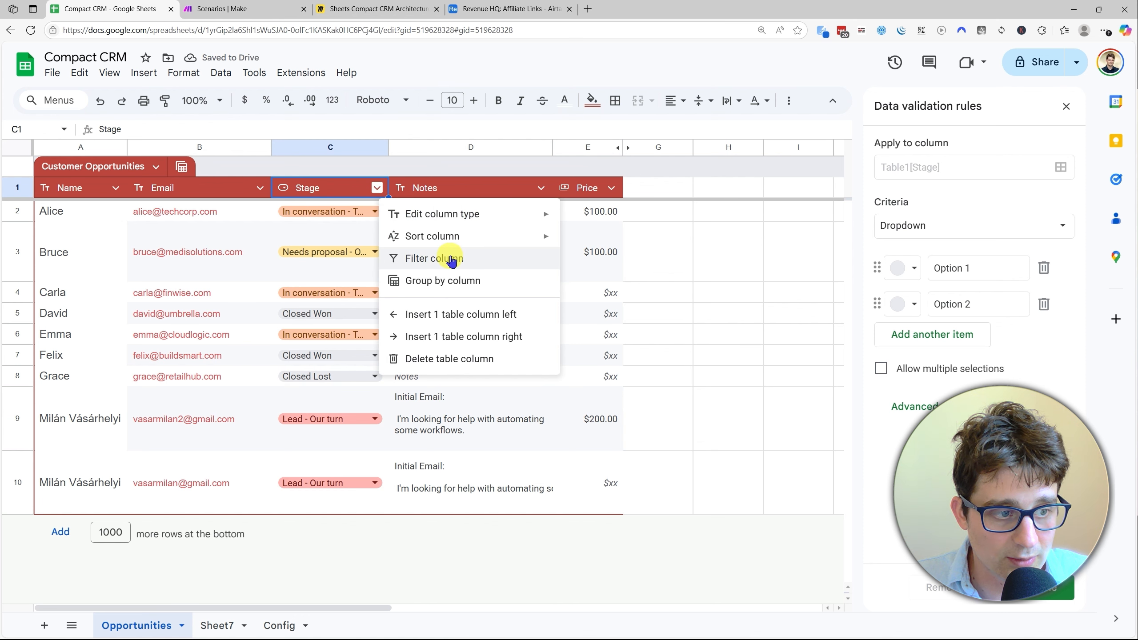
click(452, 260)
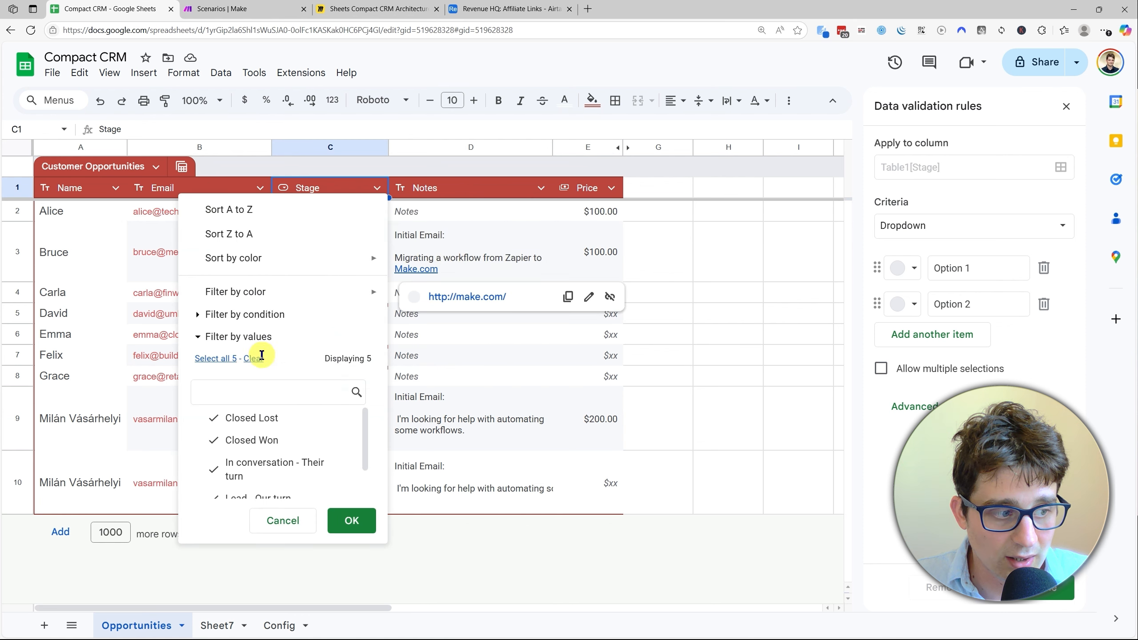
drag(361, 434, 365, 447)
click(257, 314)
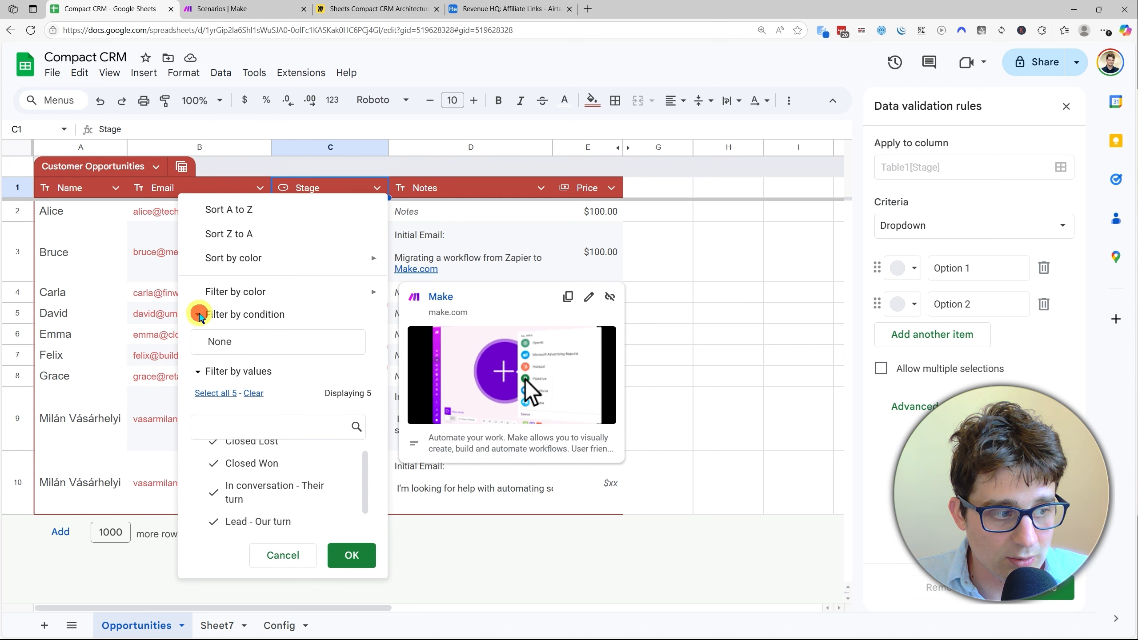
click(258, 341)
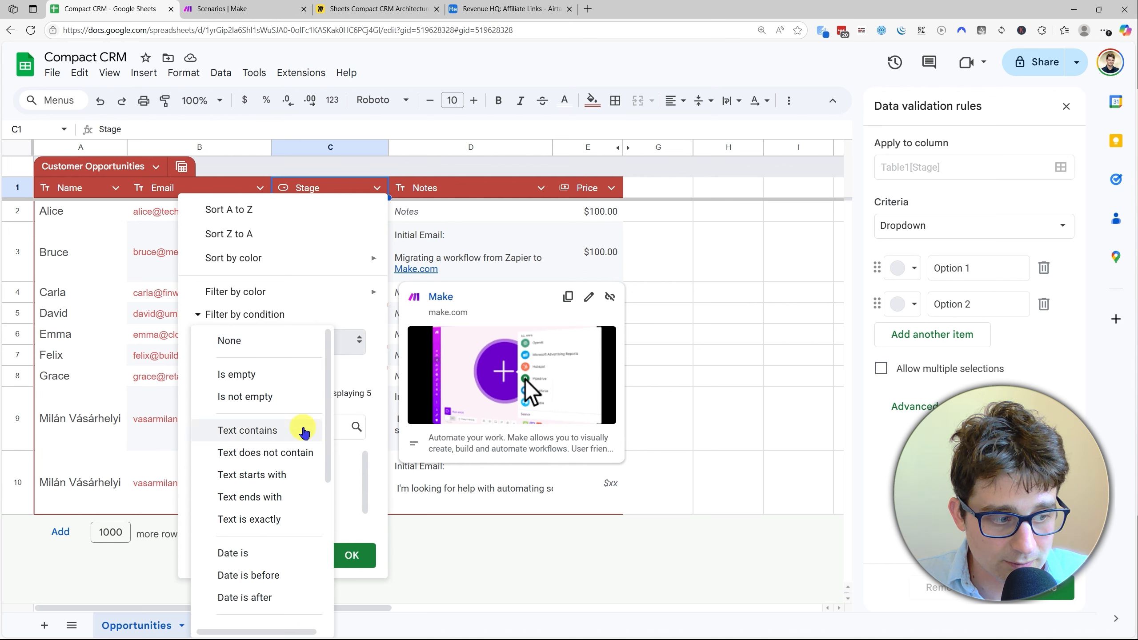
click(298, 432)
click(255, 373)
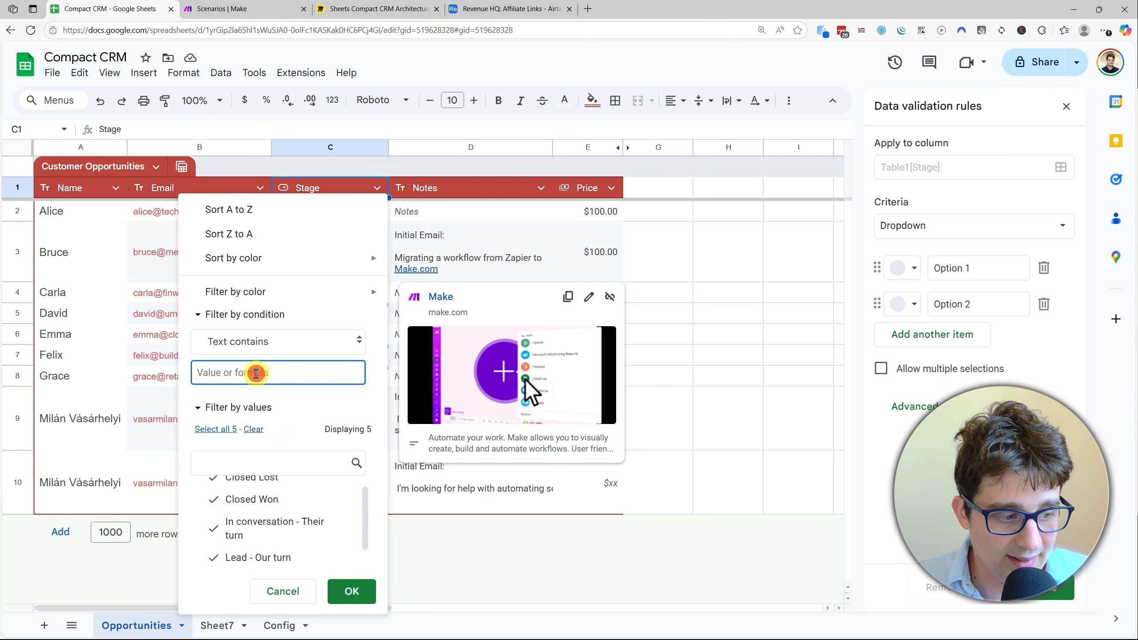
text(Our turn)
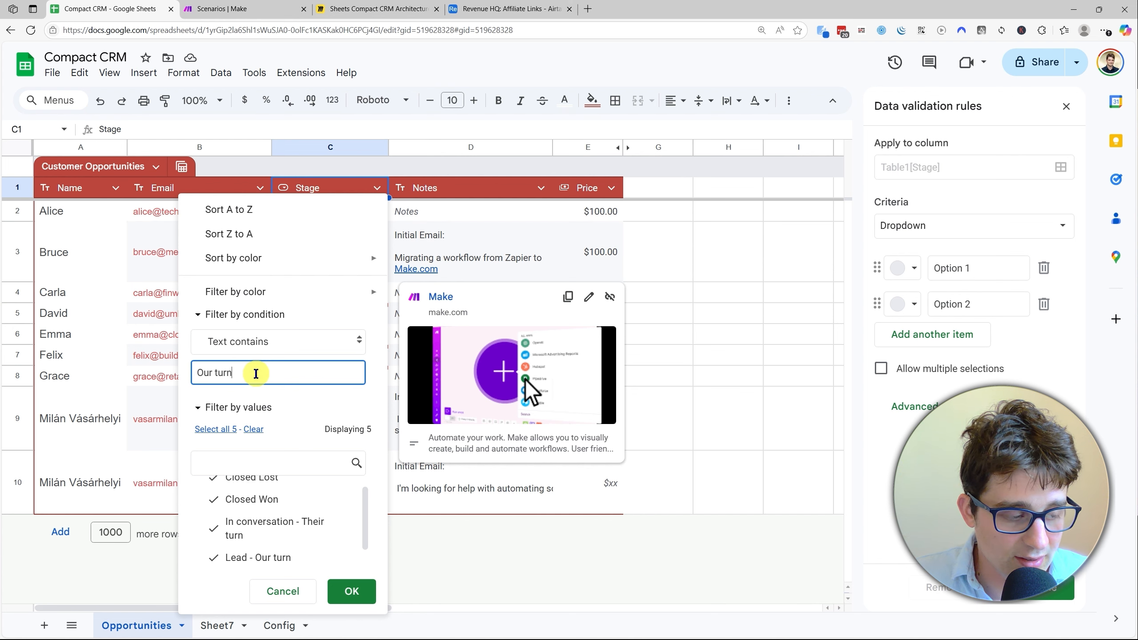
click(352, 592)
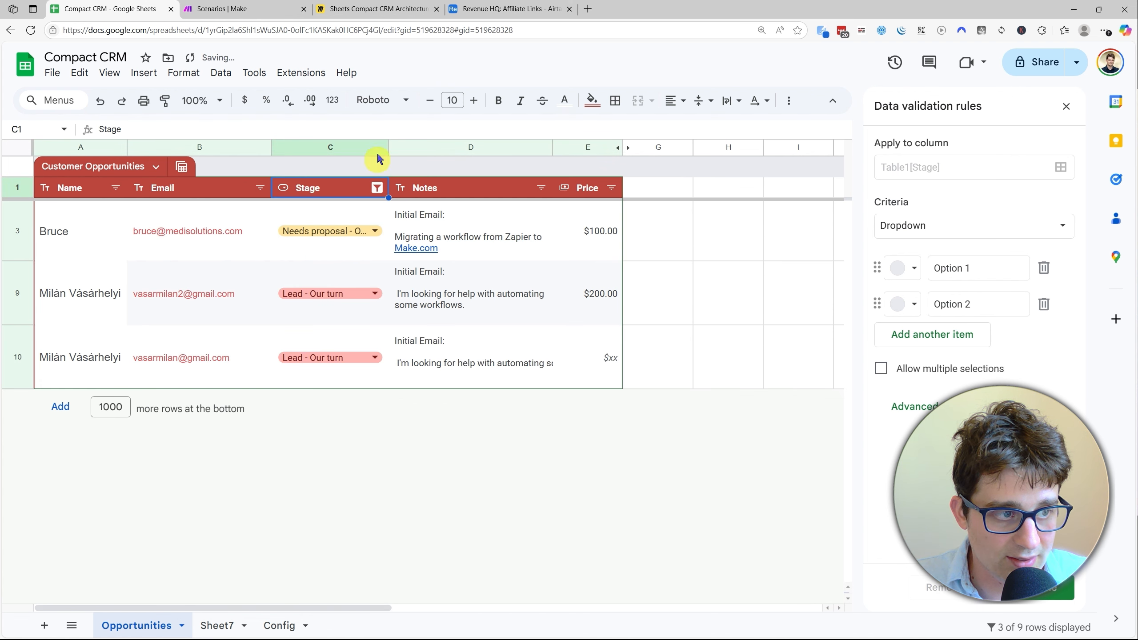
drag(446, 155, 447, 155)
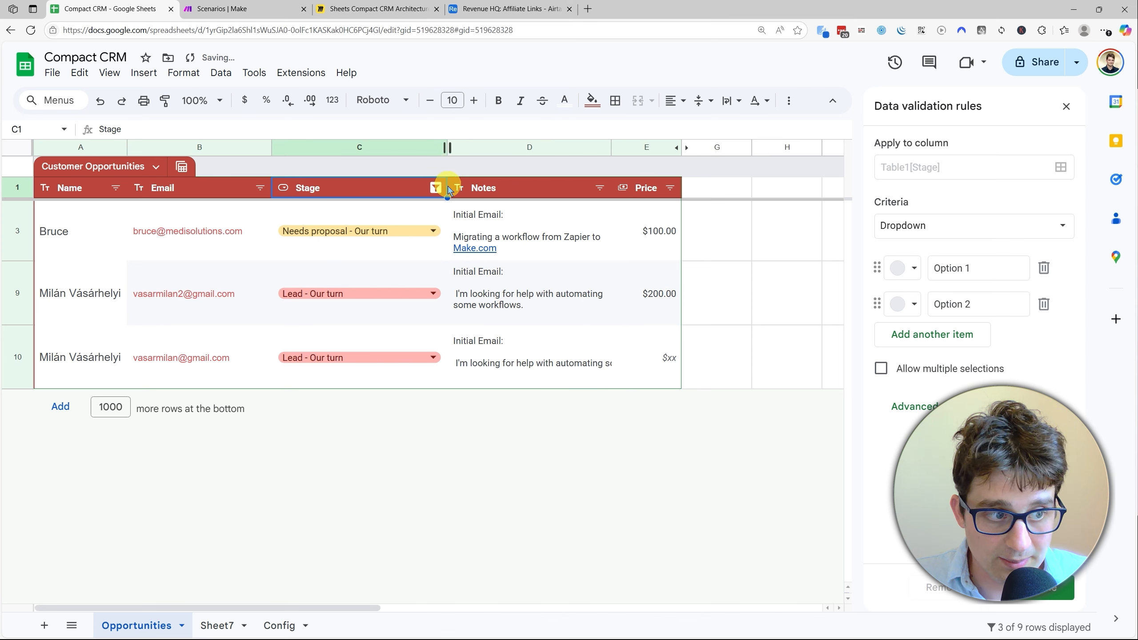
- Save the current filter as a filter view named Needs Action
click(221, 73)
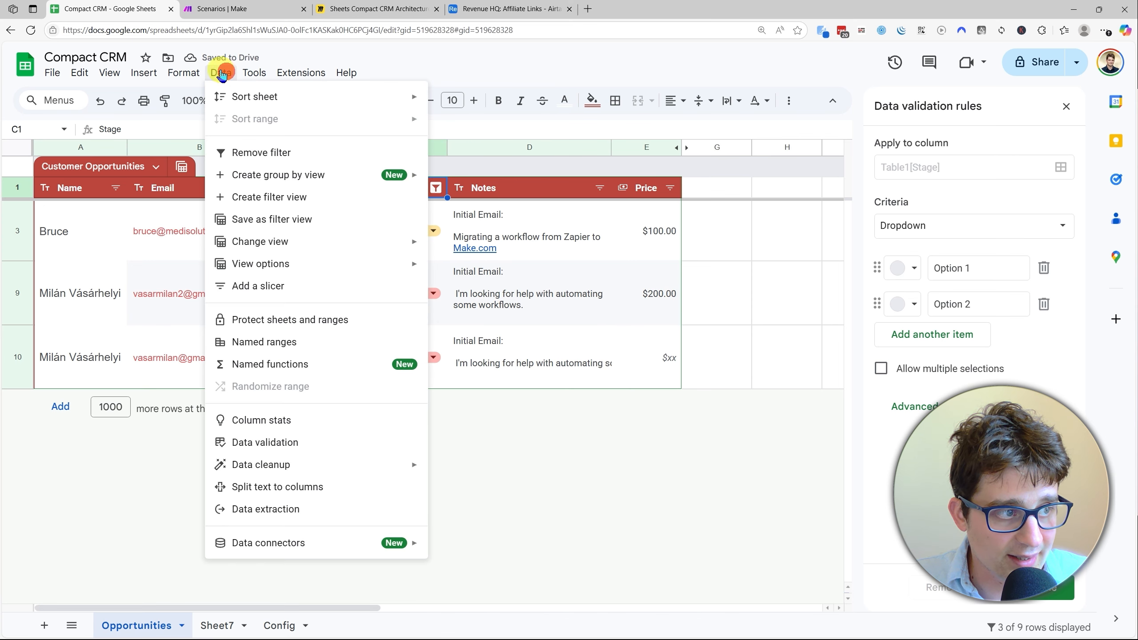
click(310, 219)
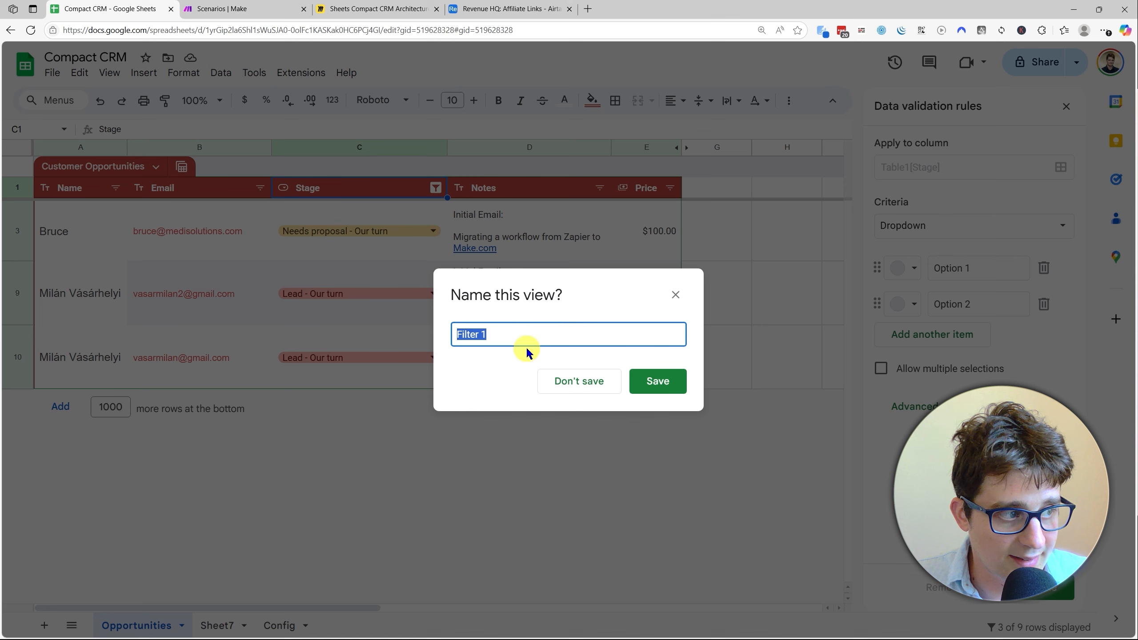
text(Needs Action)
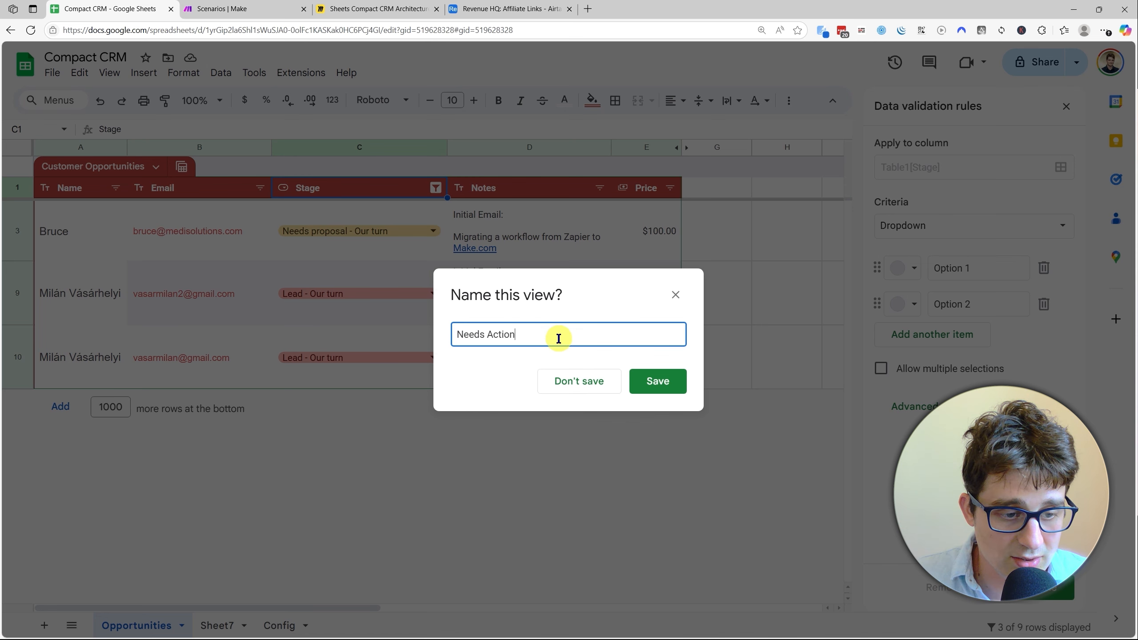
click(659, 382)
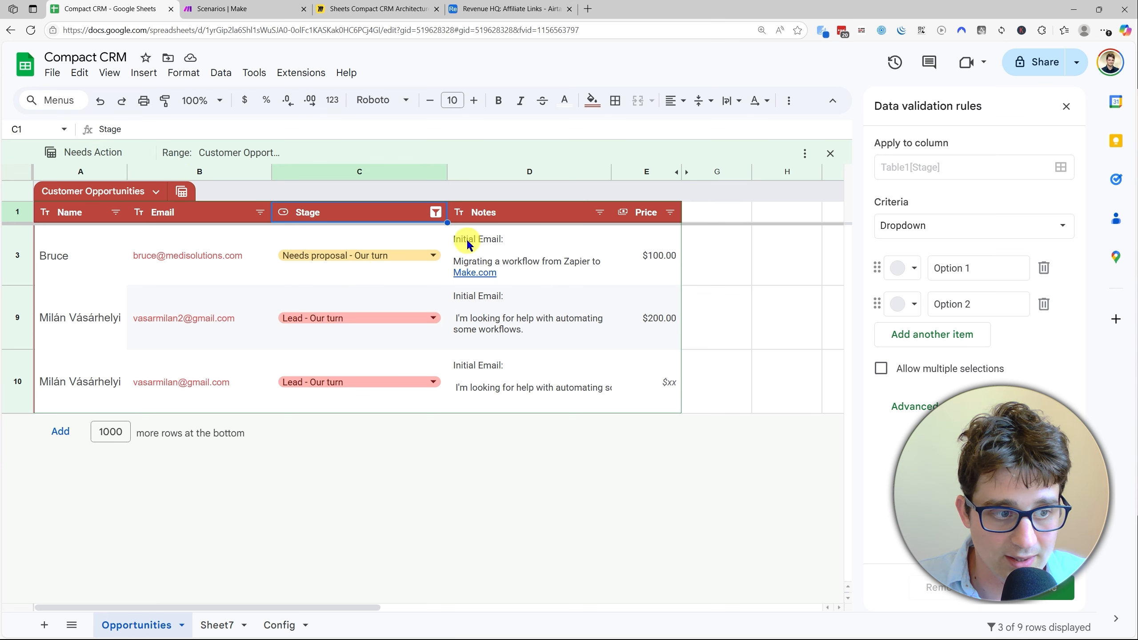
- Set the Stage of the opportunity in row 10 to In conversation - Their turn
click(408, 382)
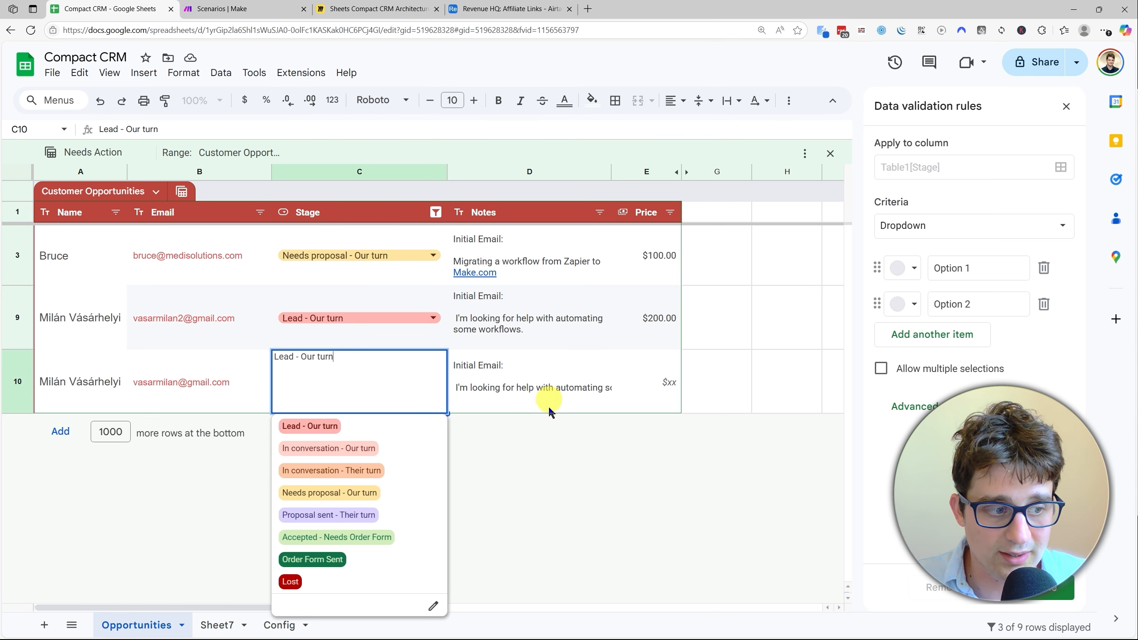
click(360, 472)
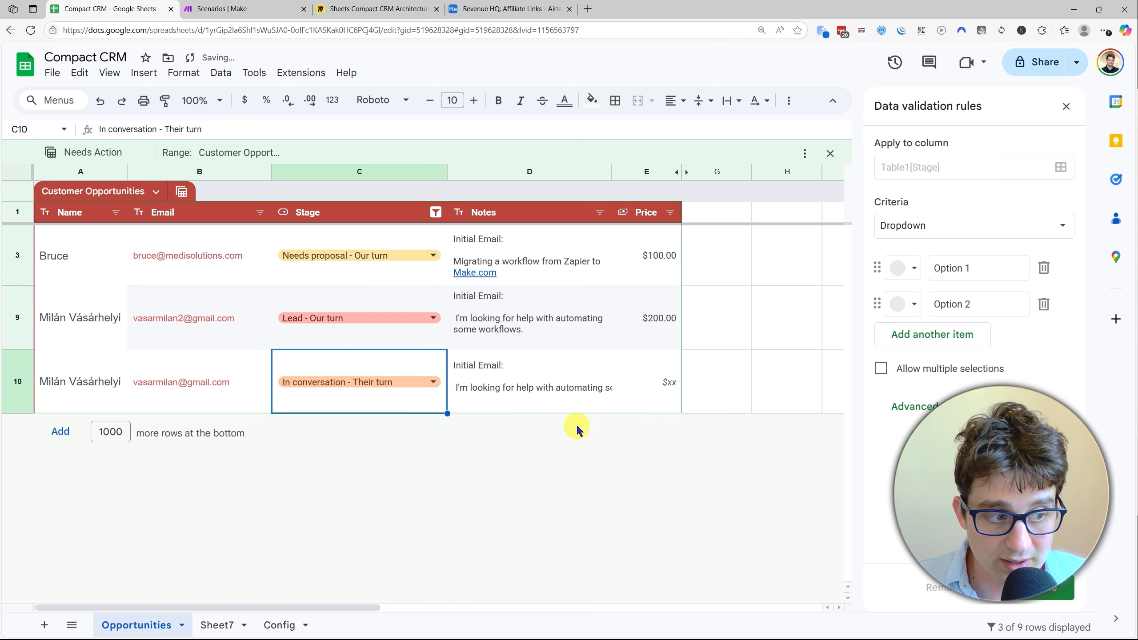
click(575, 405)
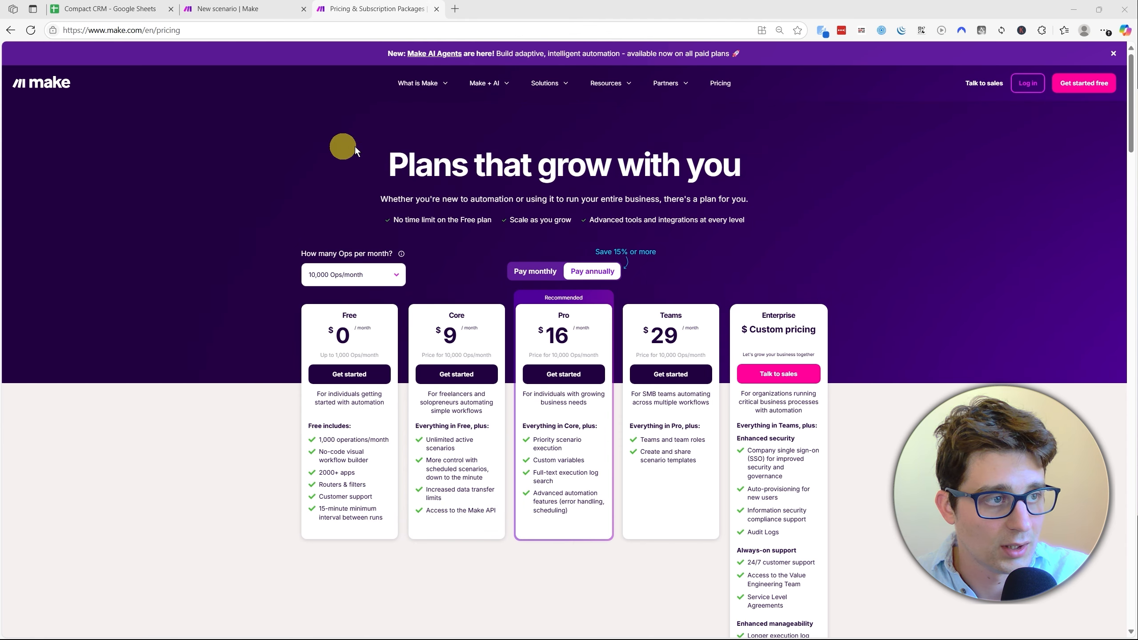
- Switch to the new scenario in Make and look at the blueprint import dialog without importing a file
click(245, 6)
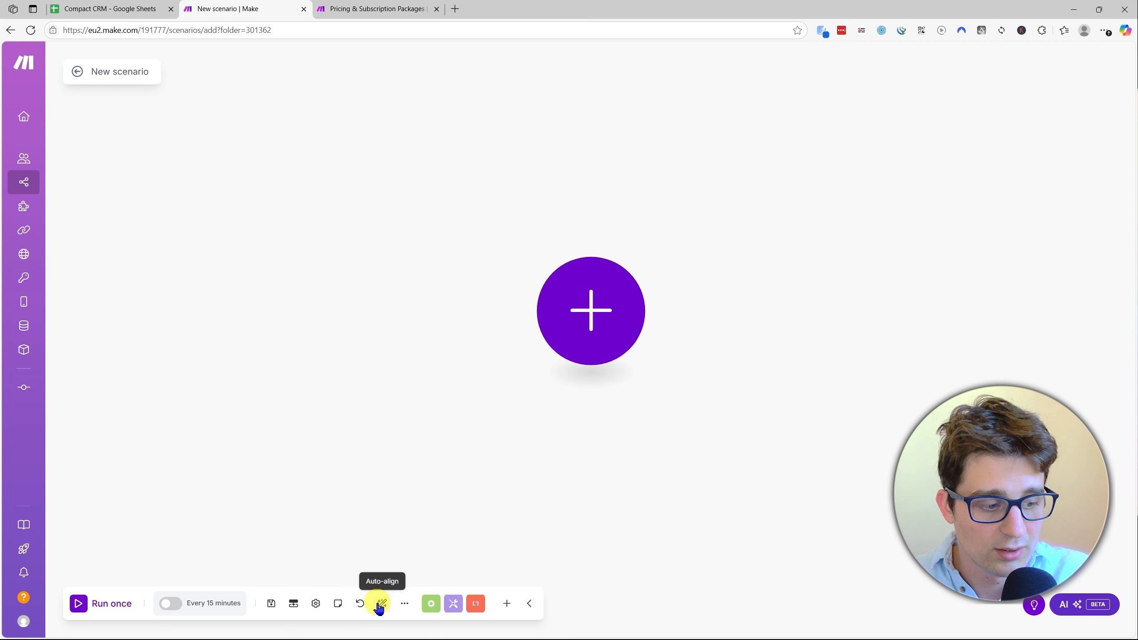
click(399, 609)
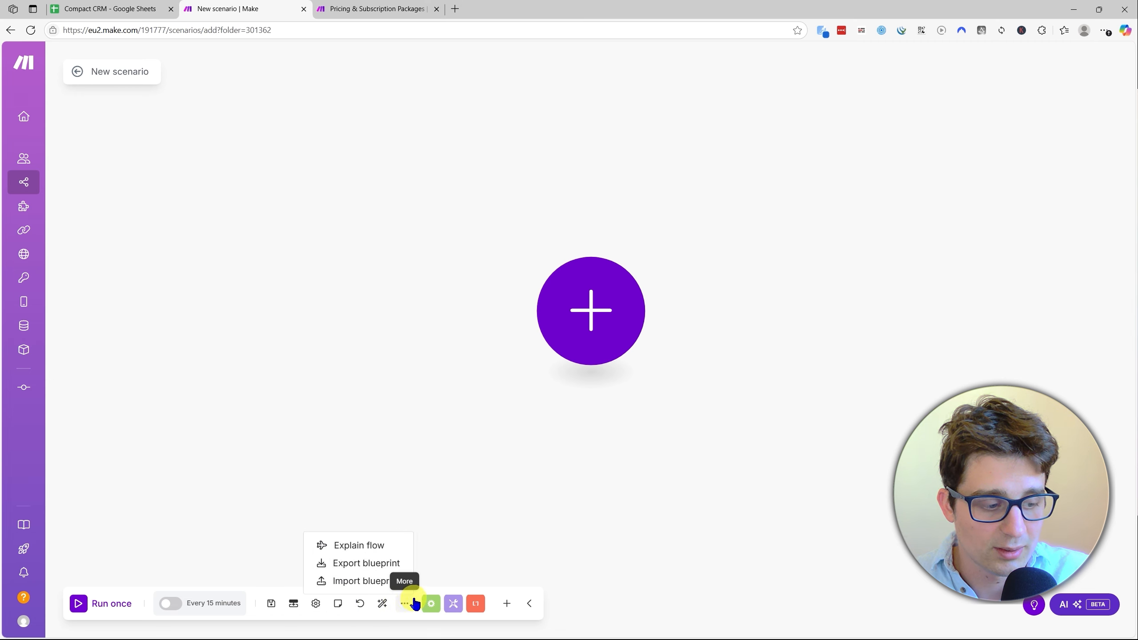
click(358, 582)
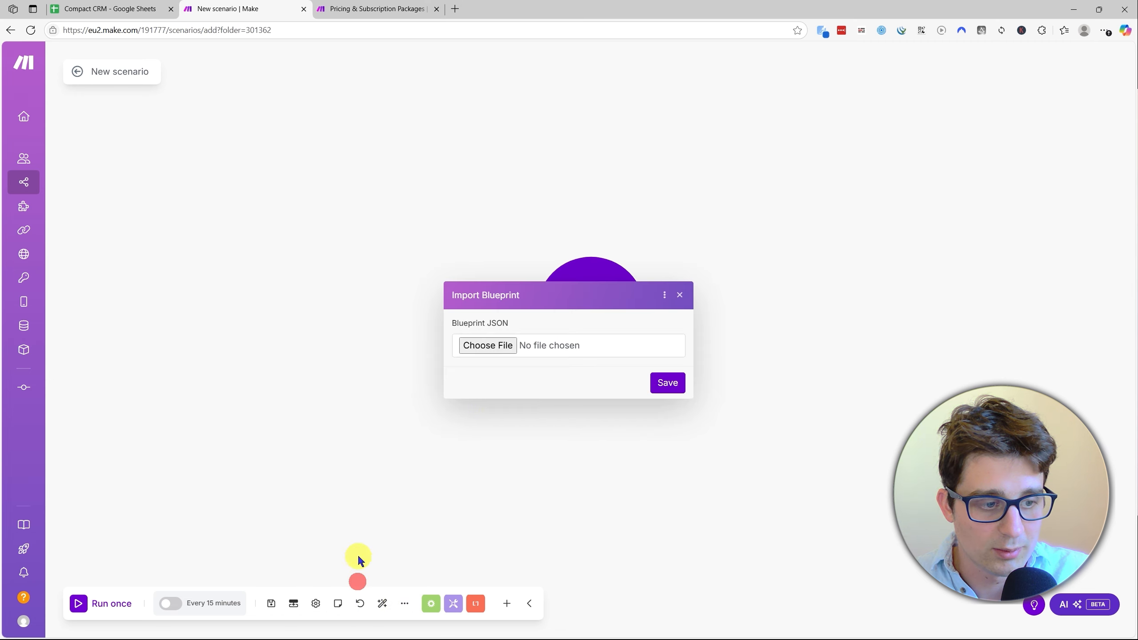
click(682, 296)
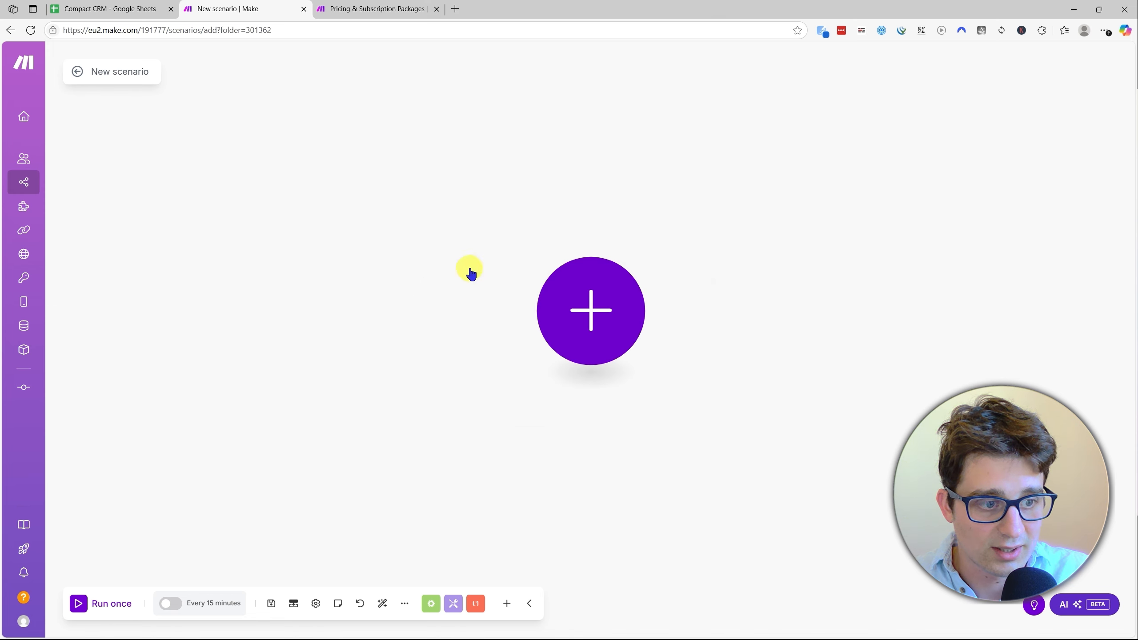
- Open the New Lead scenario from the list of all scenarios and look over the Email app's modules
click(76, 72)
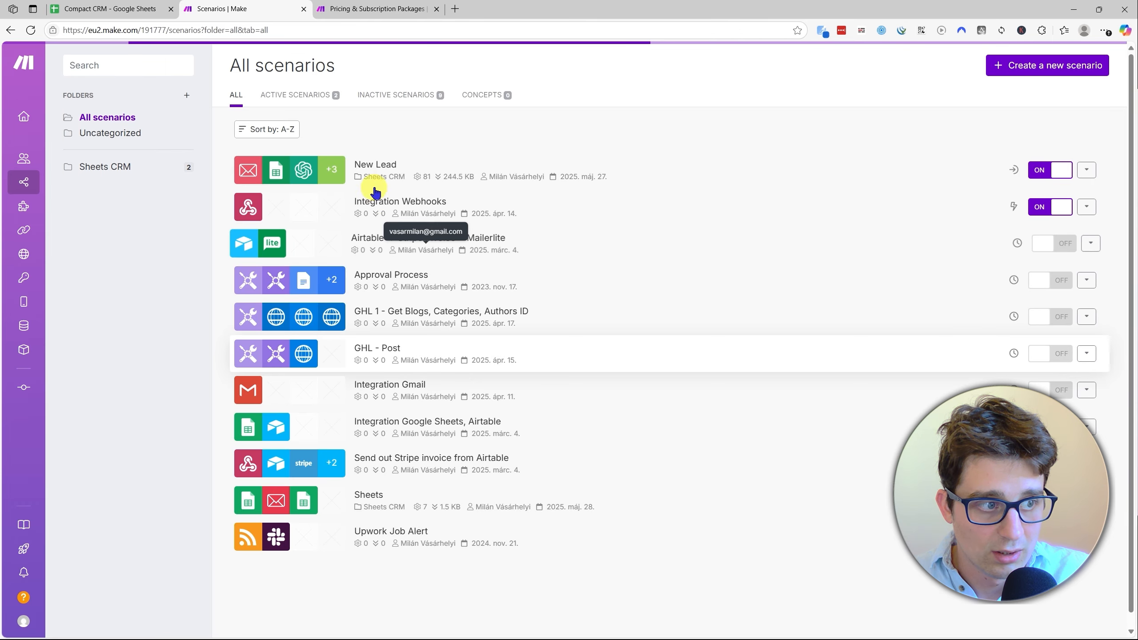
click(333, 172)
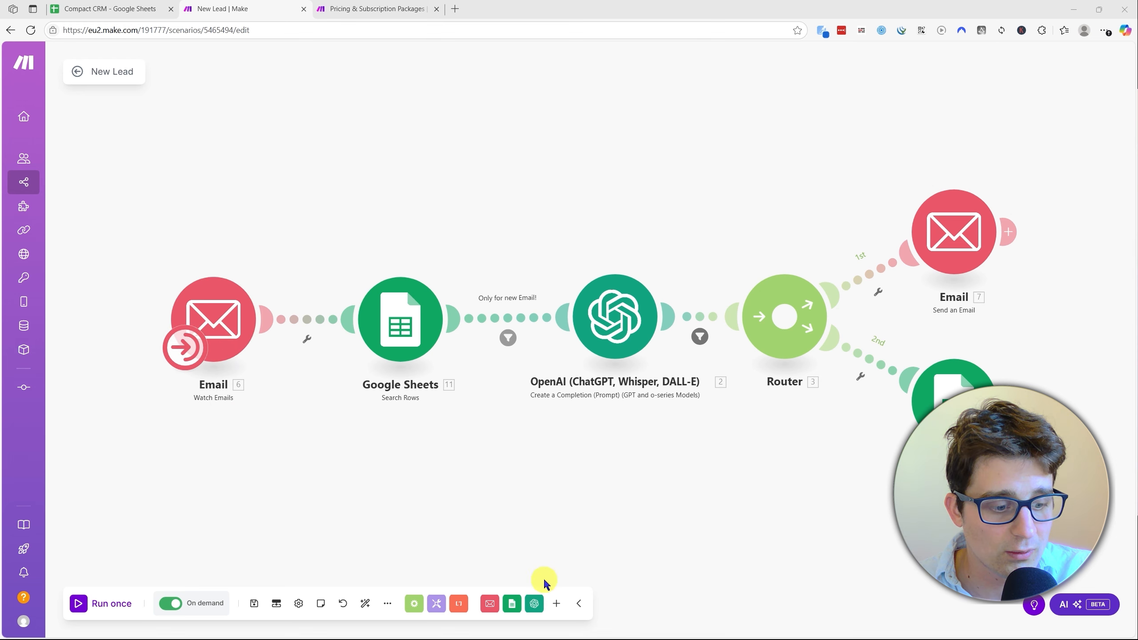
click(556, 605)
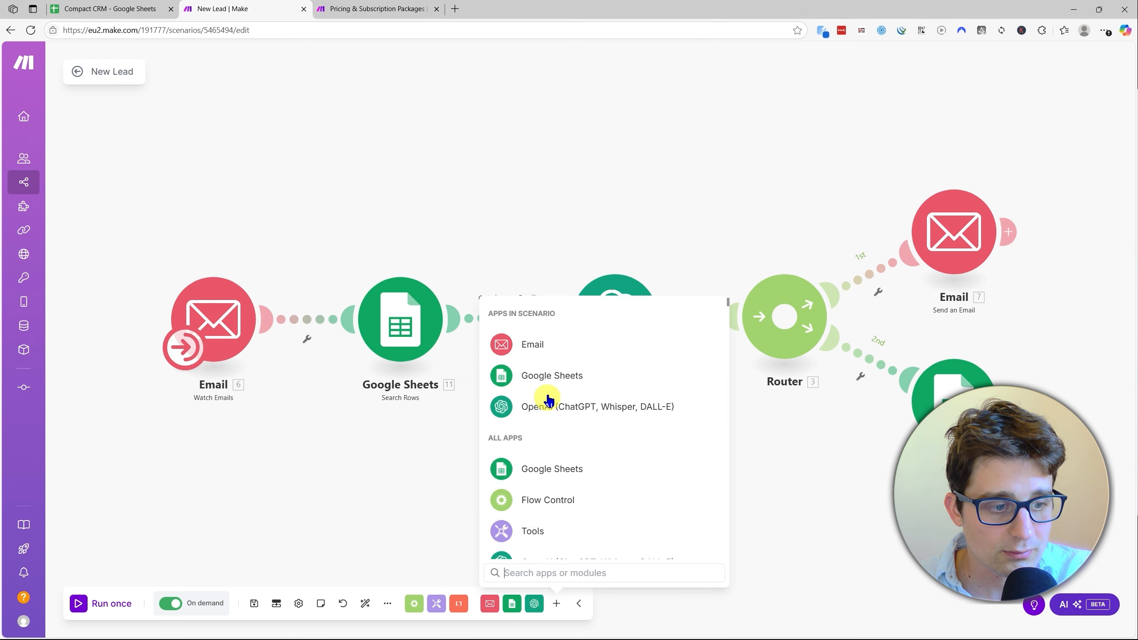
click(534, 348)
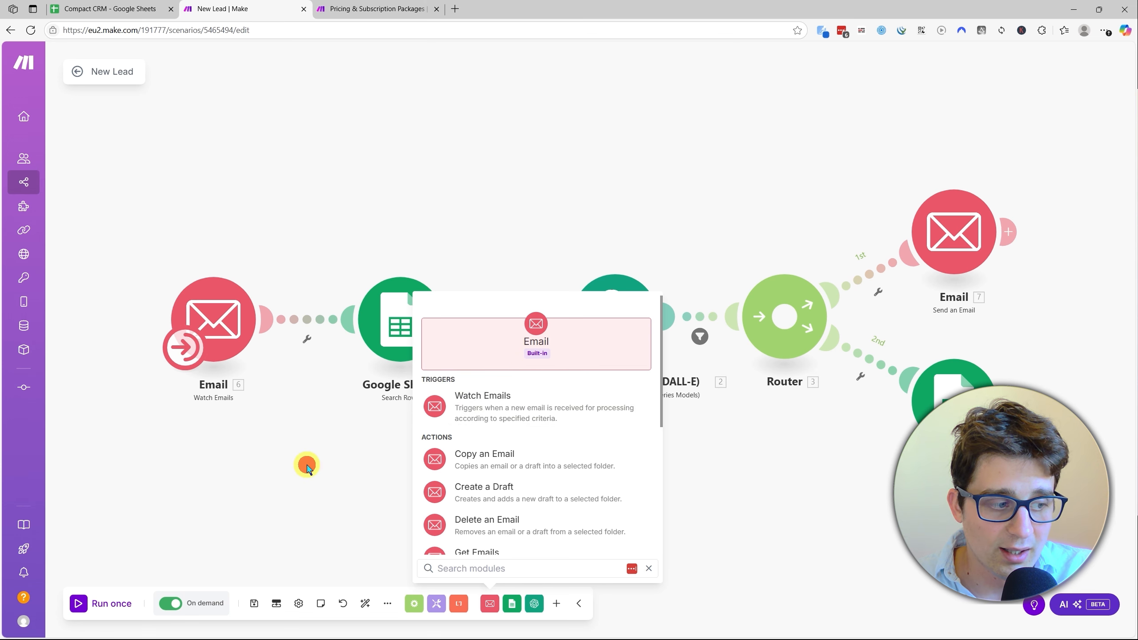
click(307, 469)
- Open the Watch Emails module's settings and examine its existing connections and the connection types offered for a new one
click(234, 331)
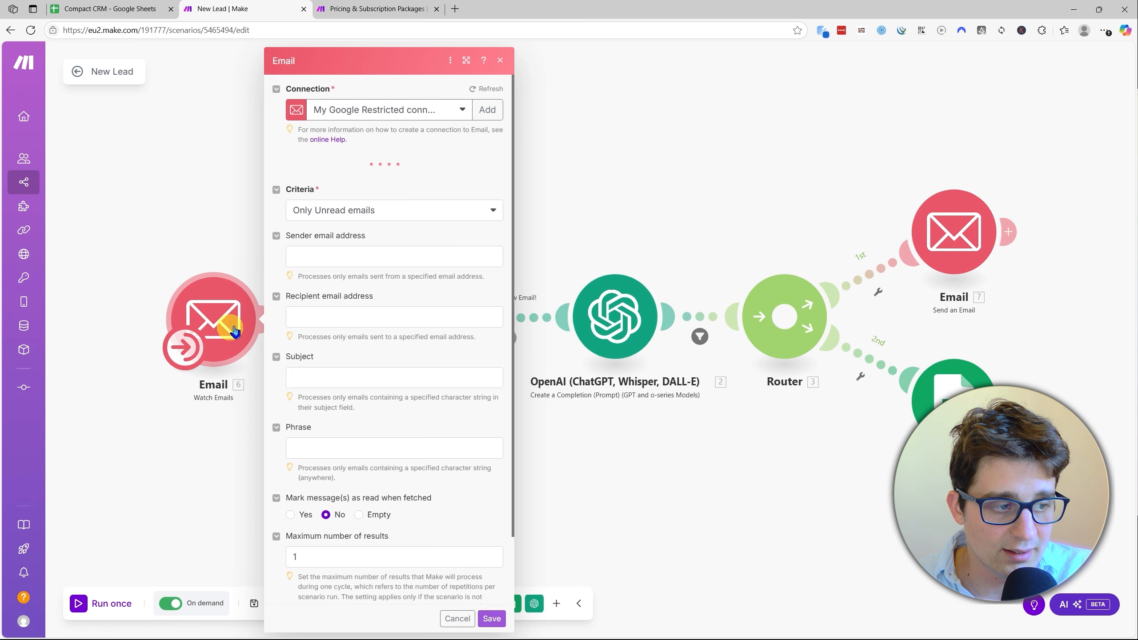
click(372, 110)
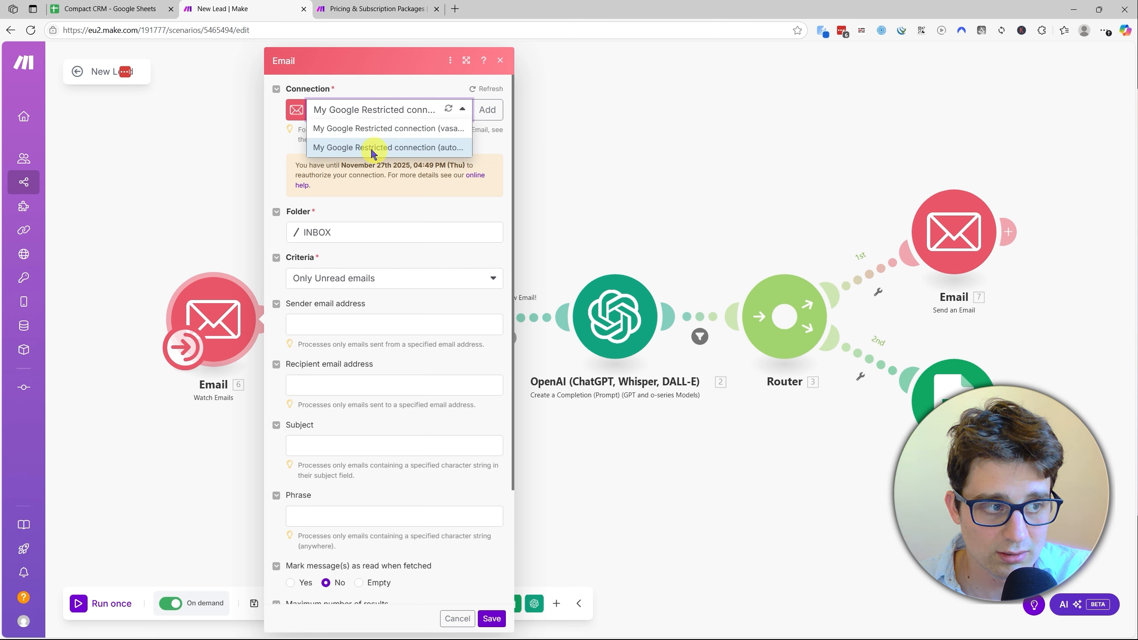
click(393, 183)
click(485, 110)
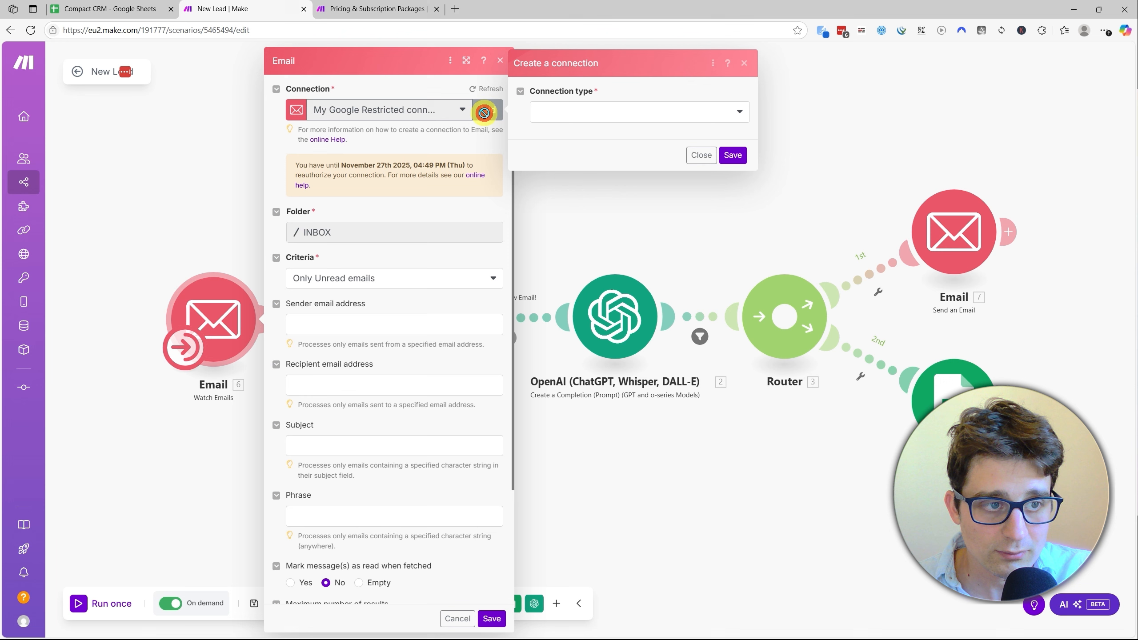
click(549, 108)
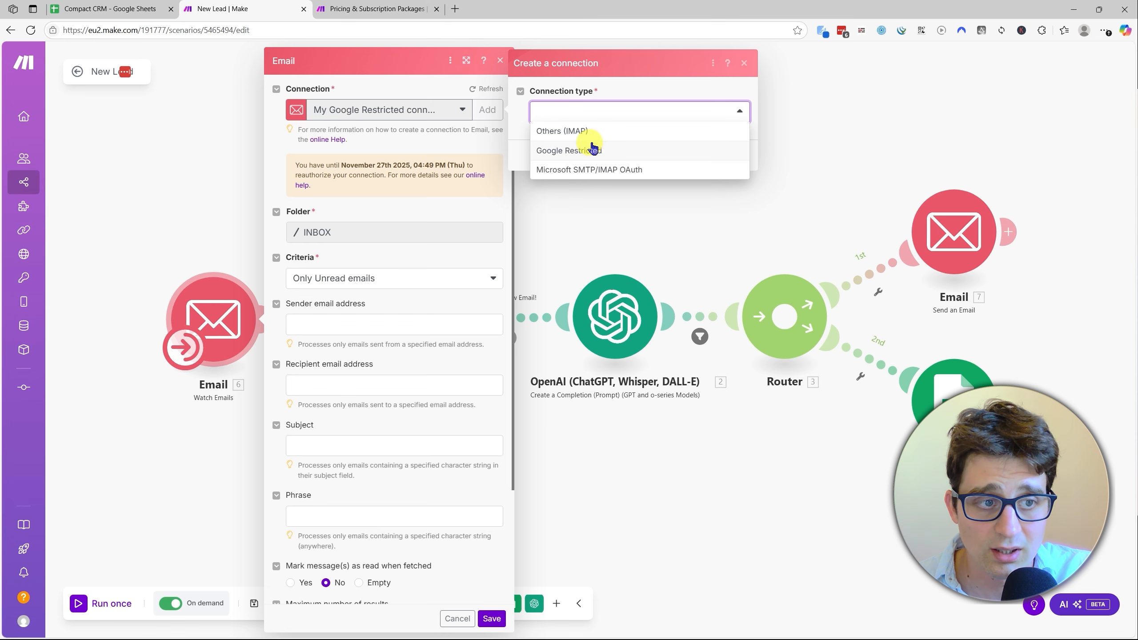
click(602, 88)
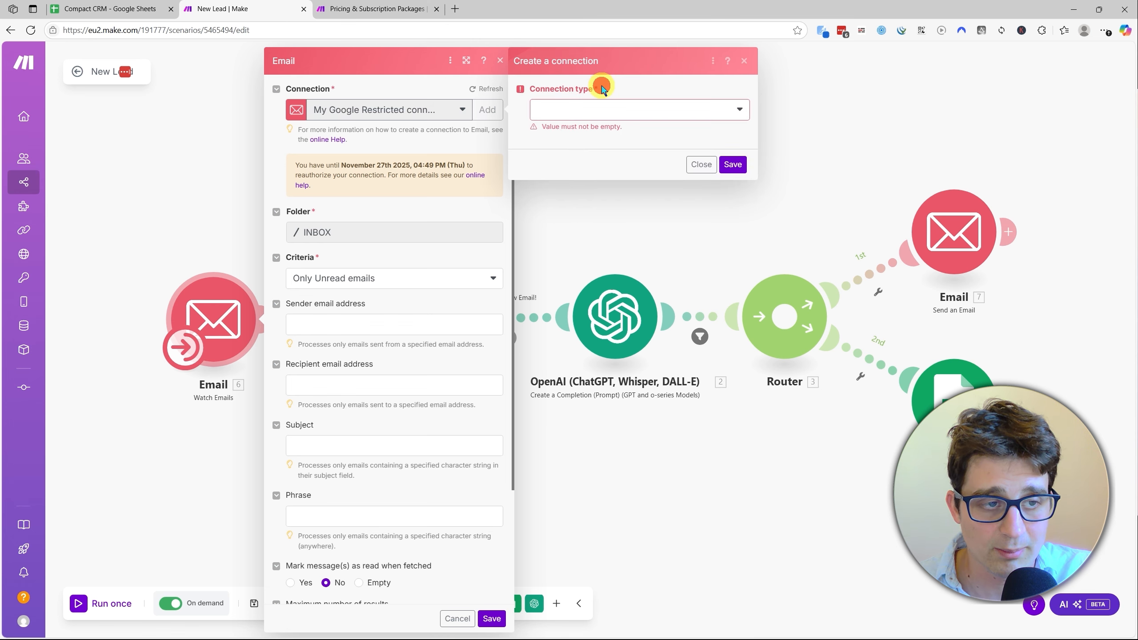
click(692, 174)
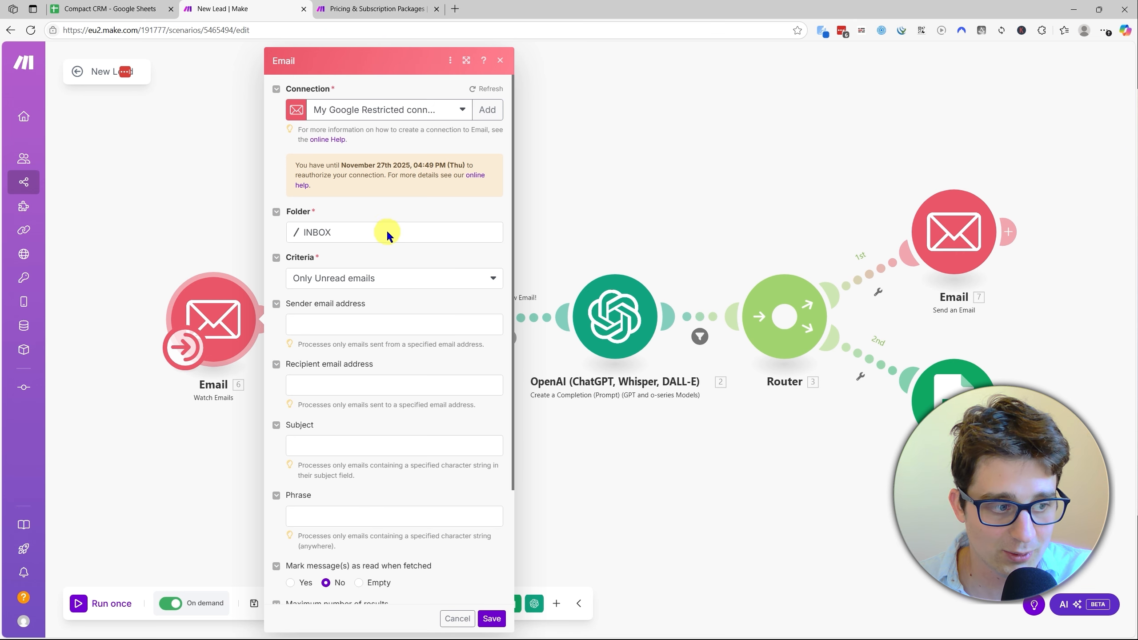
- Review the Watch Emails module's folder, criteria, read marking and maximum number of results, and save the module
scroll(393, 377, down, 6)
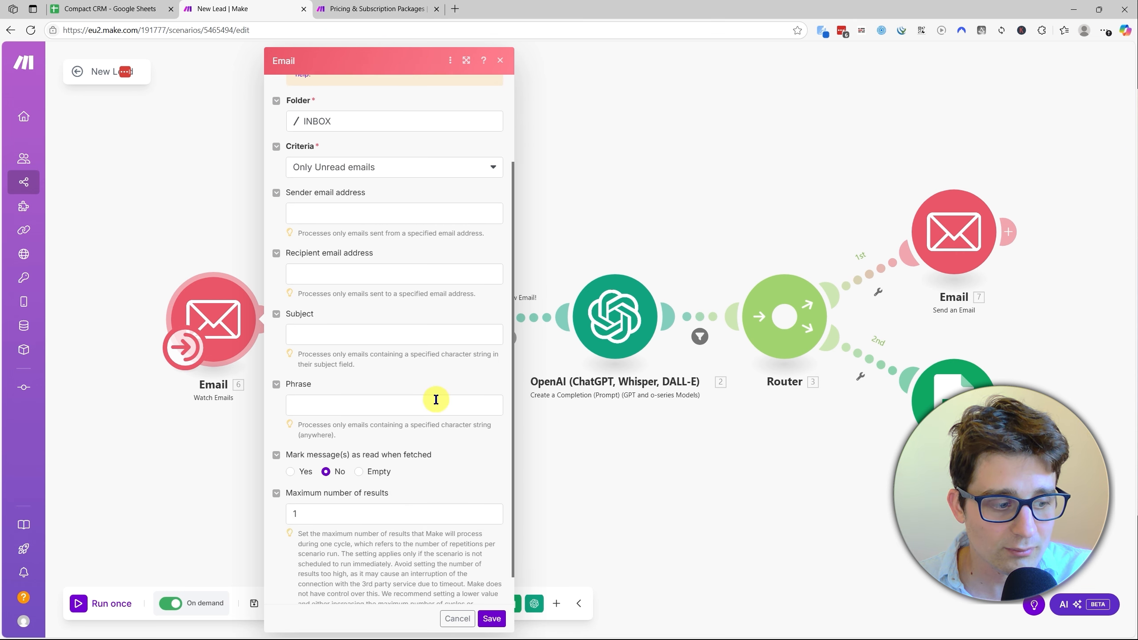
scroll(426, 321, up, 2)
scroll(393, 391, down, 2)
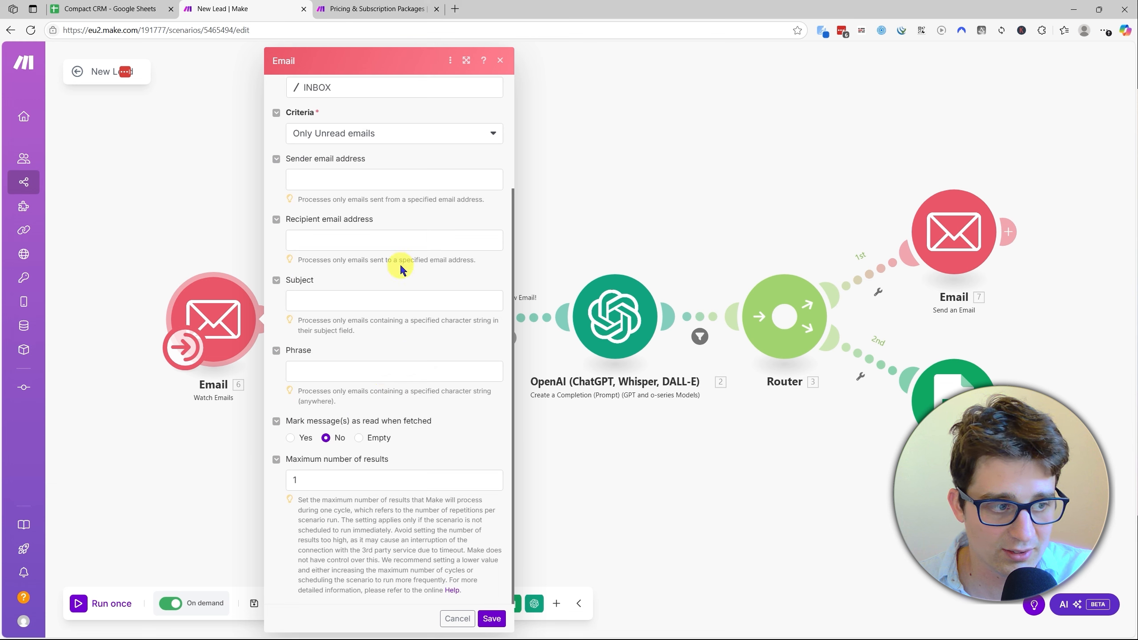
click(294, 483)
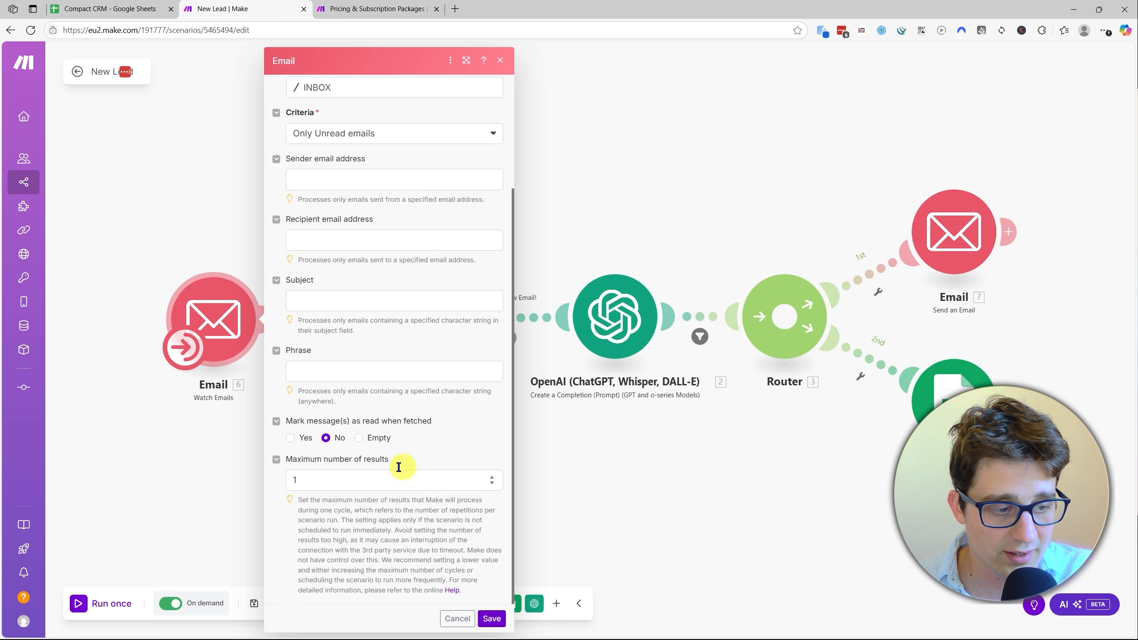
scroll(399, 466, up, 4)
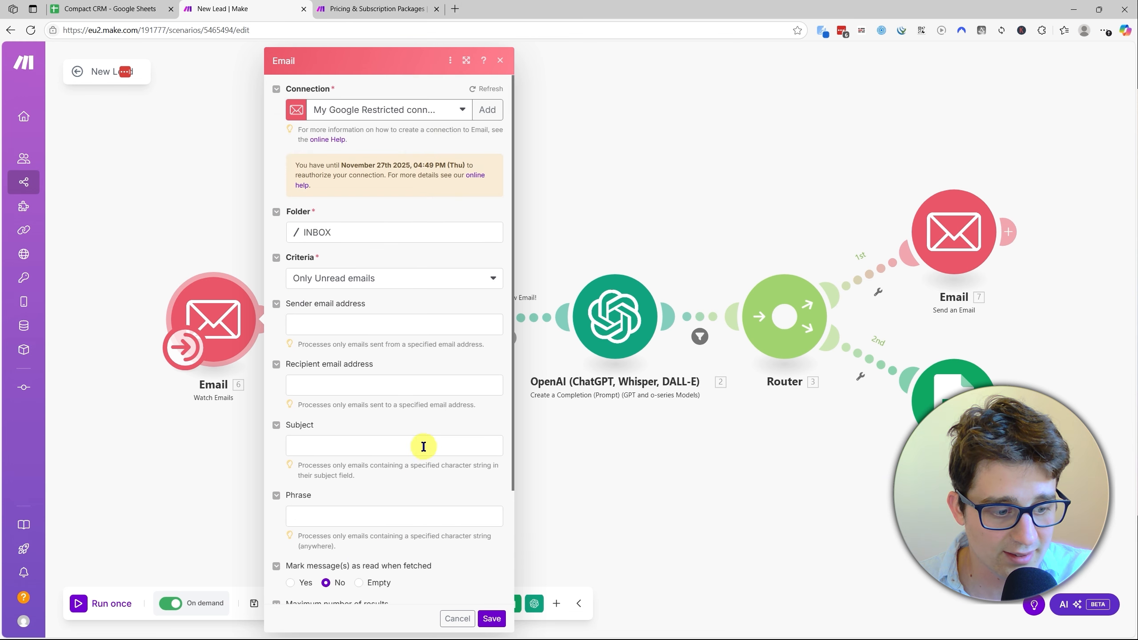
click(495, 619)
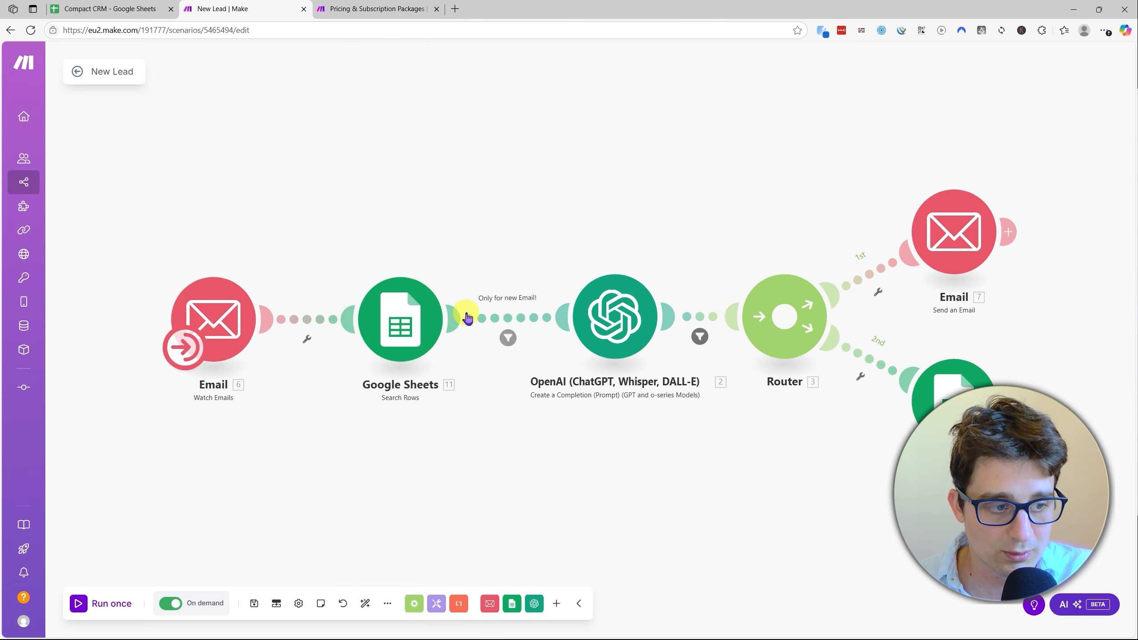
- Open the Google Sheets Search Rows module and look at how a new Google connection is authorised, without signing in
click(391, 317)
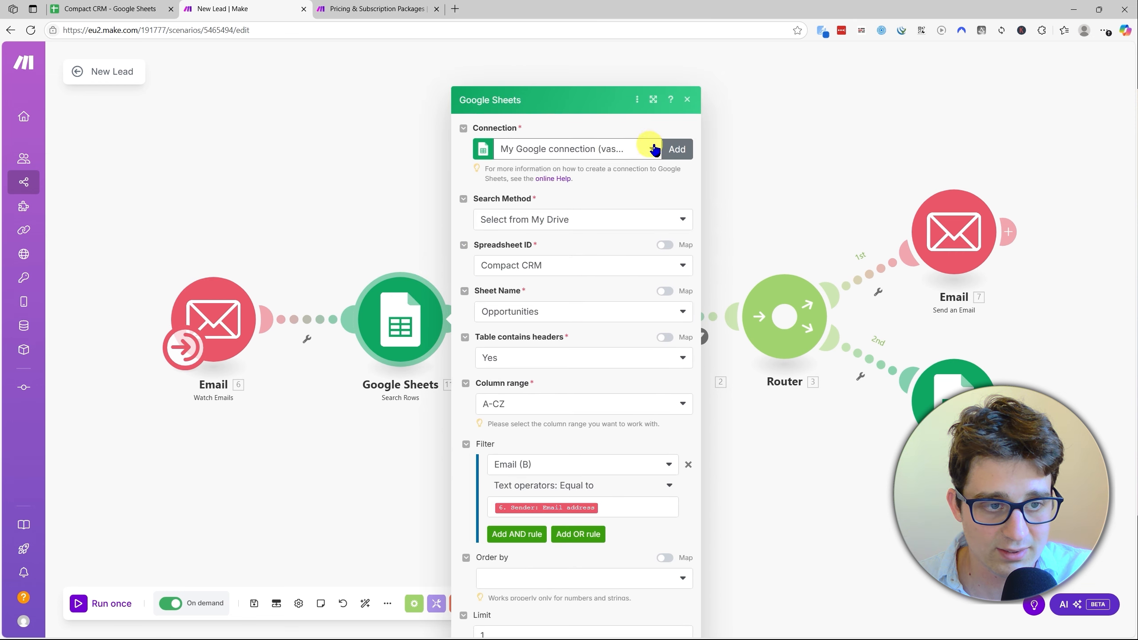
click(675, 111)
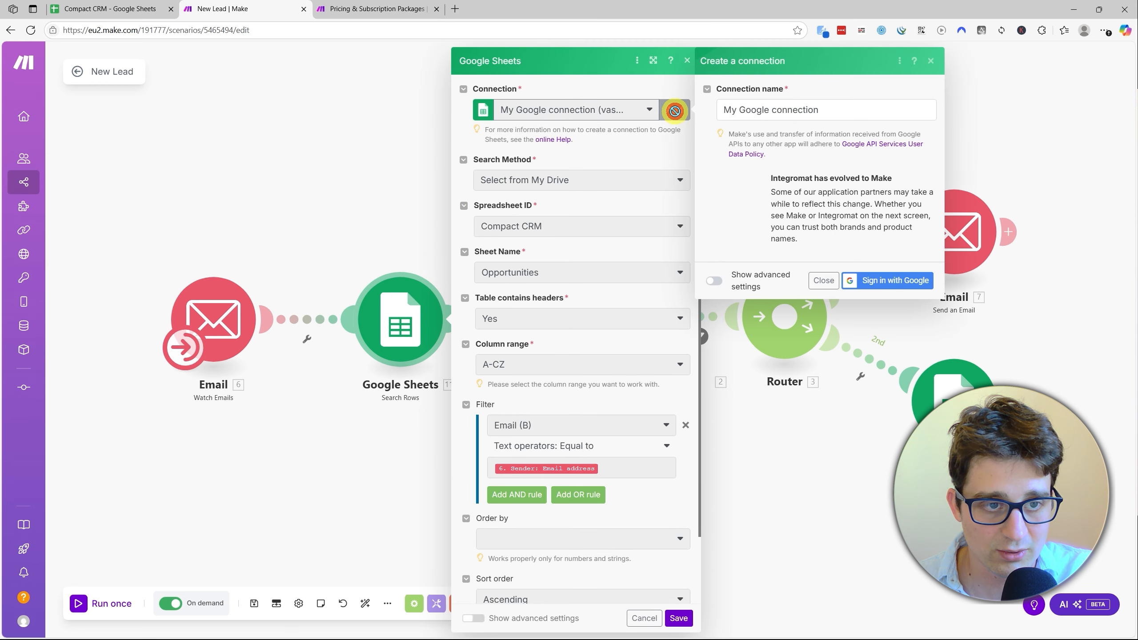
click(876, 281)
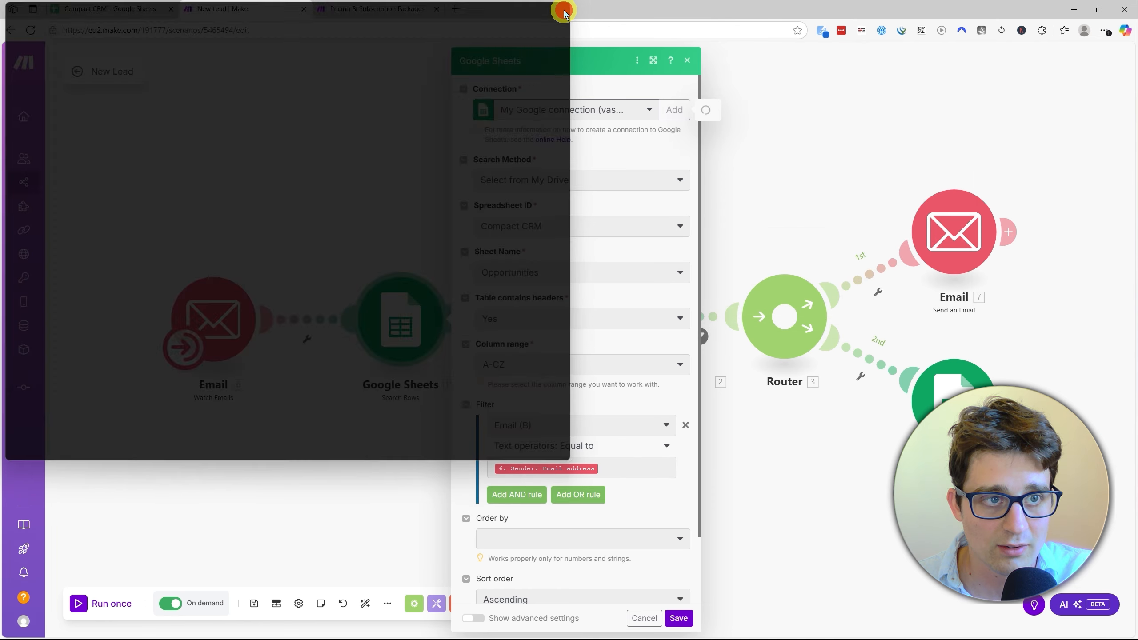
click(563, 9)
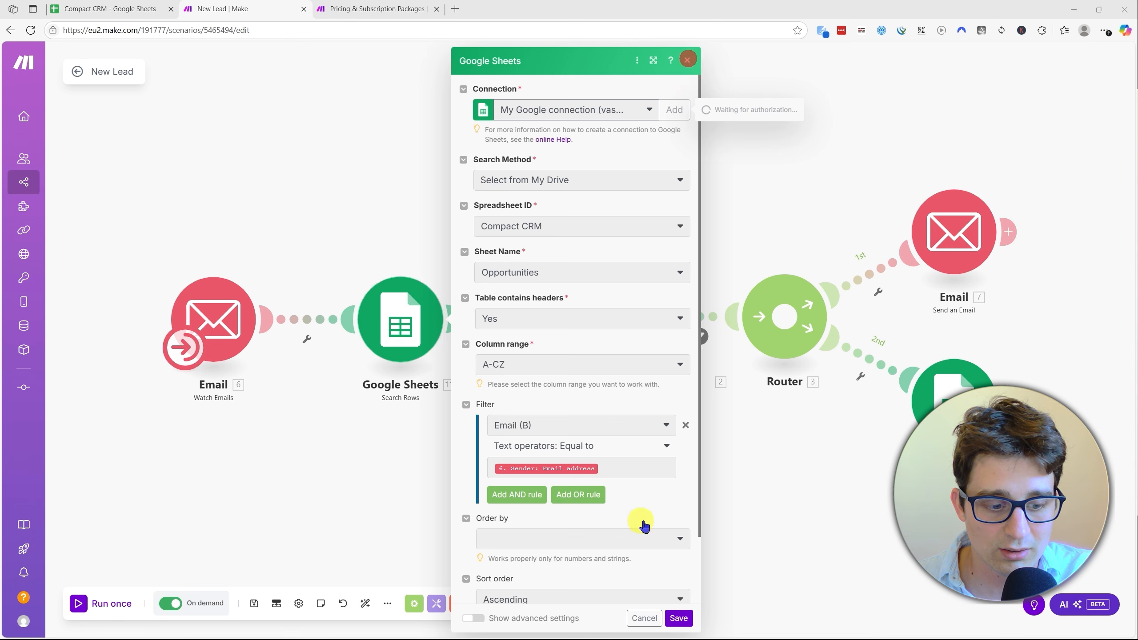
click(644, 618)
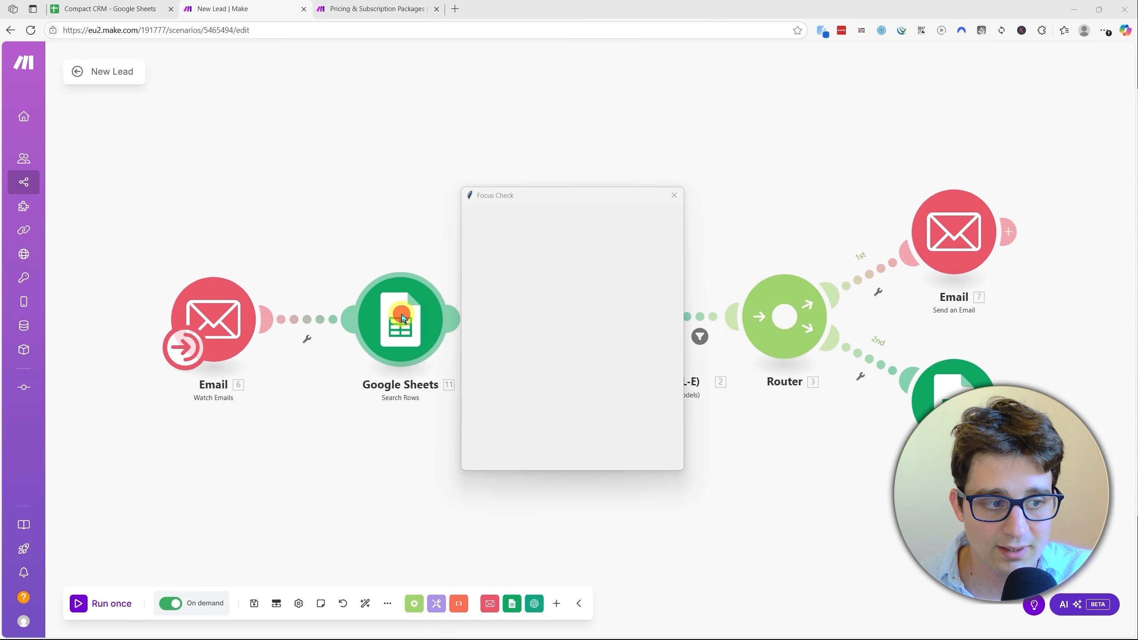
click(676, 194)
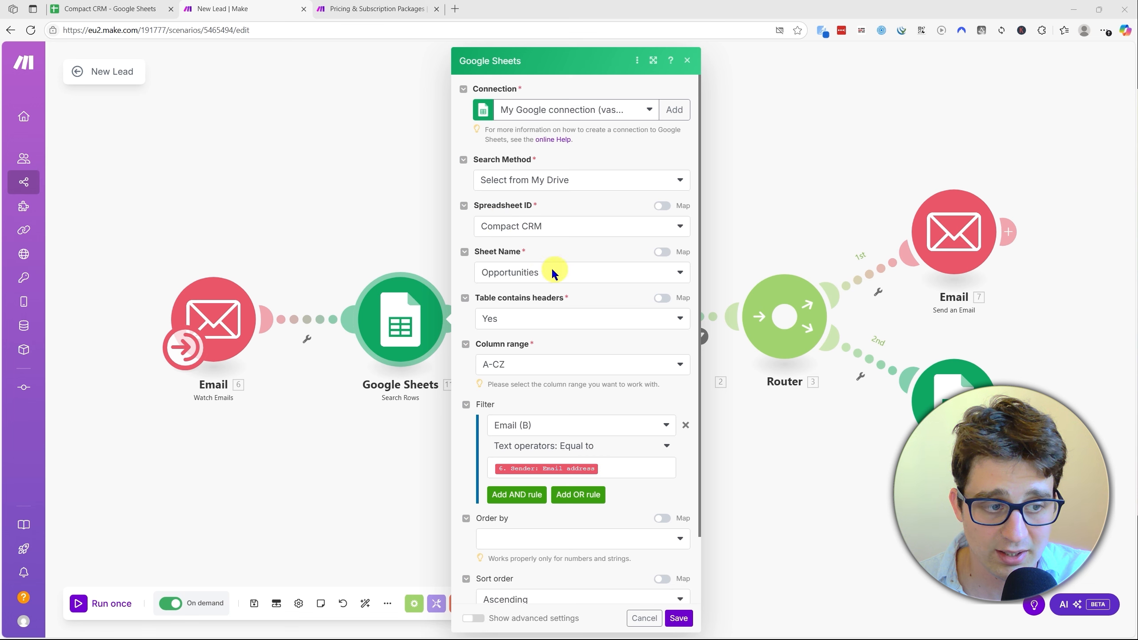
- Review the Search Rows module's spreadsheet, sheet, column range, limit and the columns available for its filter, and close it without saving
scroll(538, 318, down, 1)
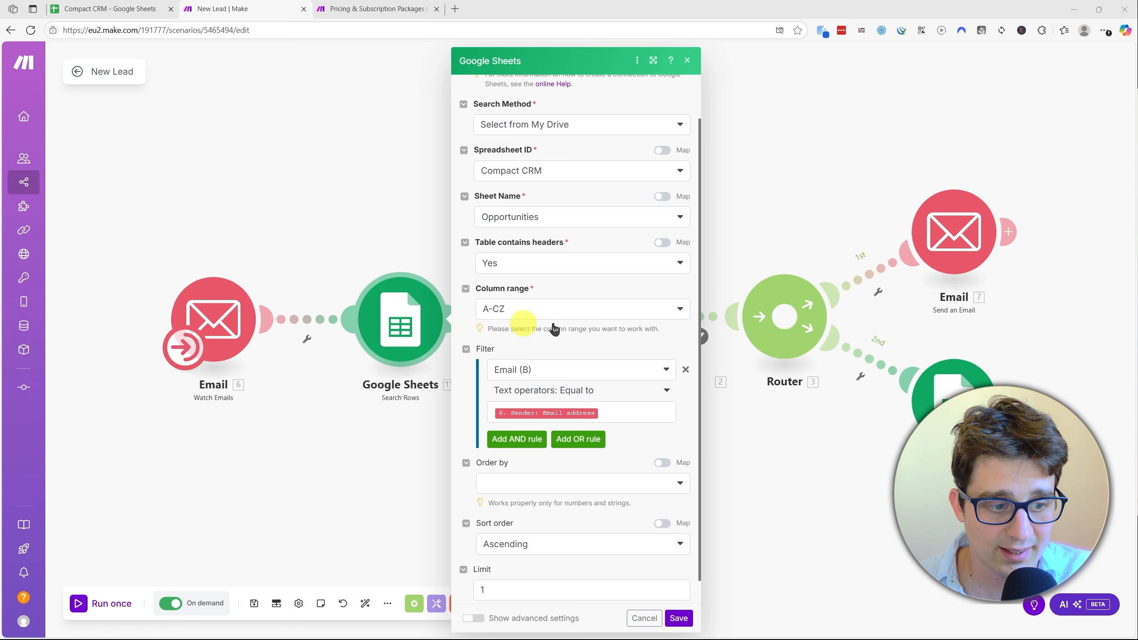
scroll(578, 332, down, 1)
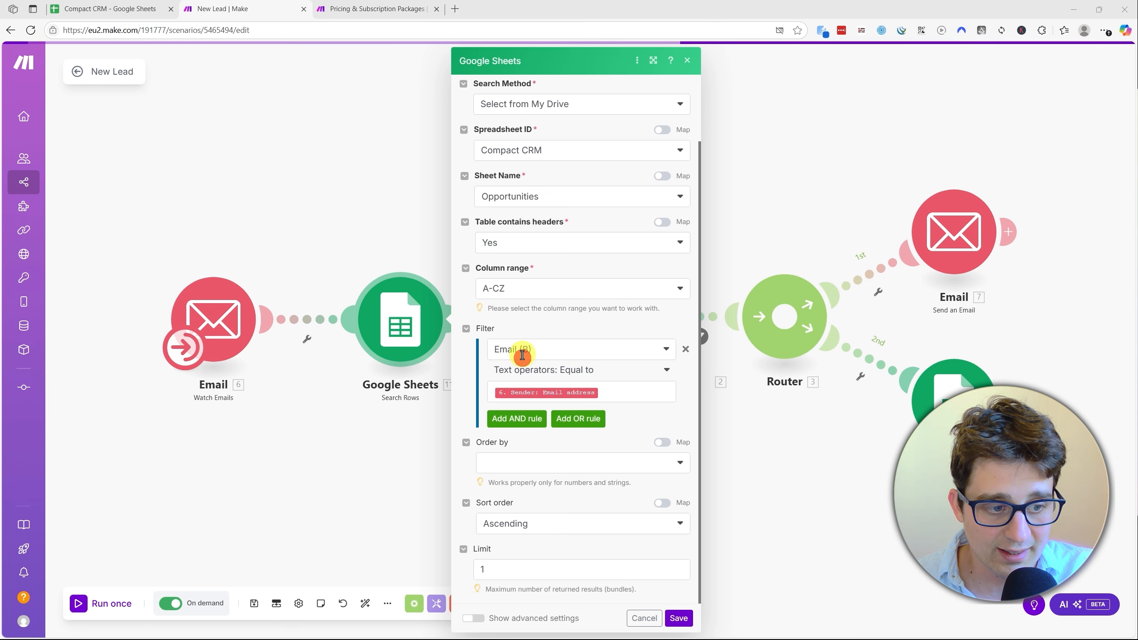
click(582, 353)
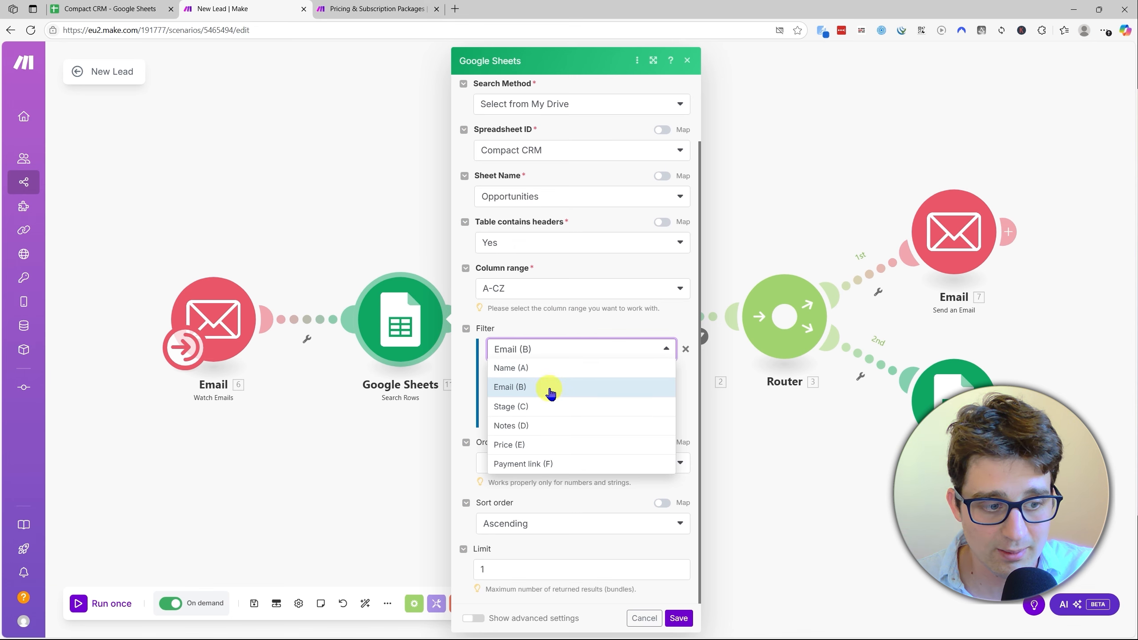
click(521, 306)
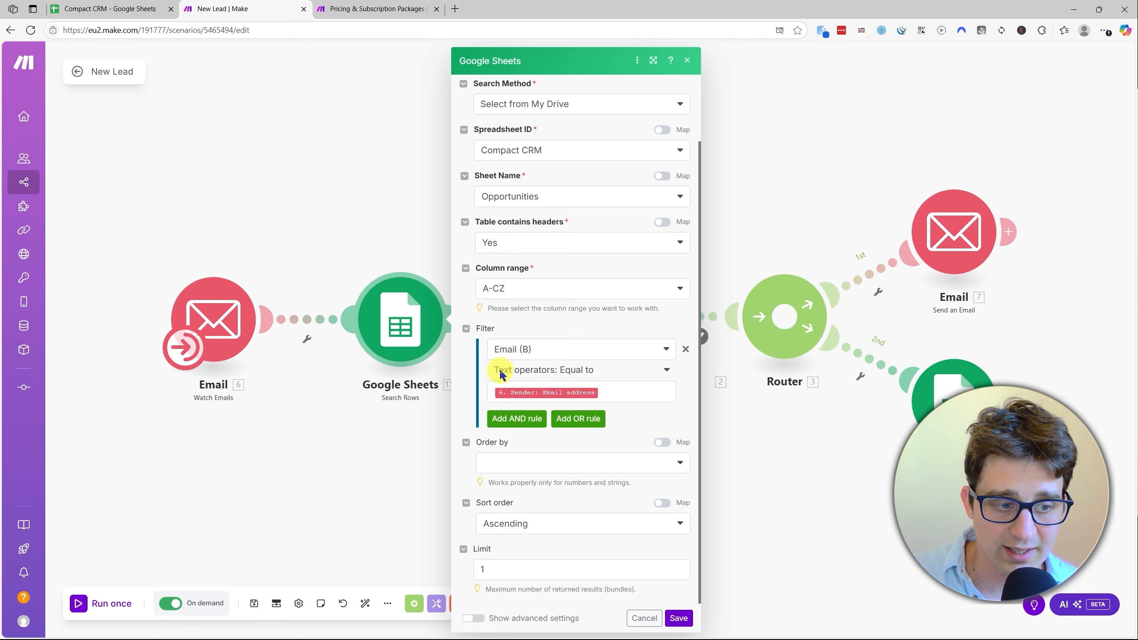
click(639, 621)
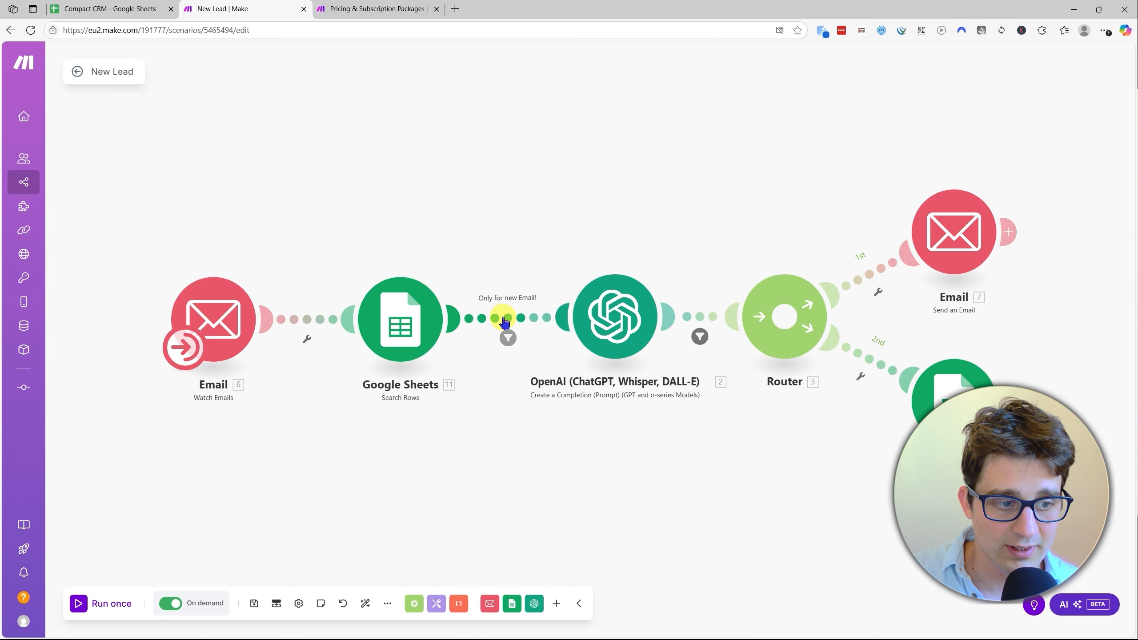
- Open the filter between the Google Sheets and OpenAI modules, examine its label and condition, and close it unchanged
click(531, 318)
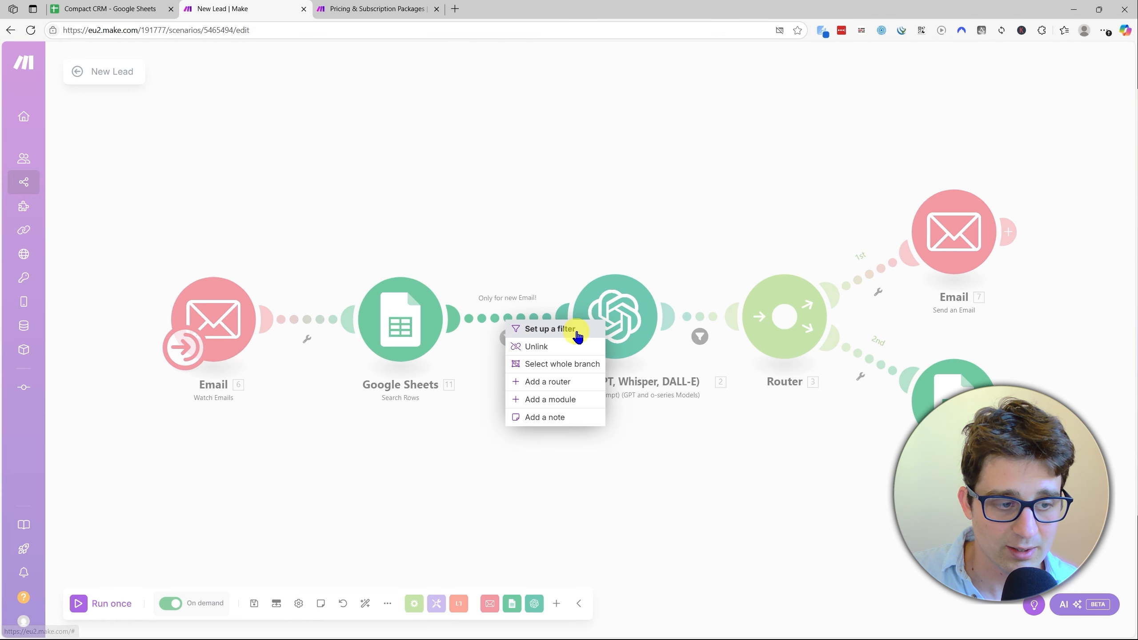
click(520, 250)
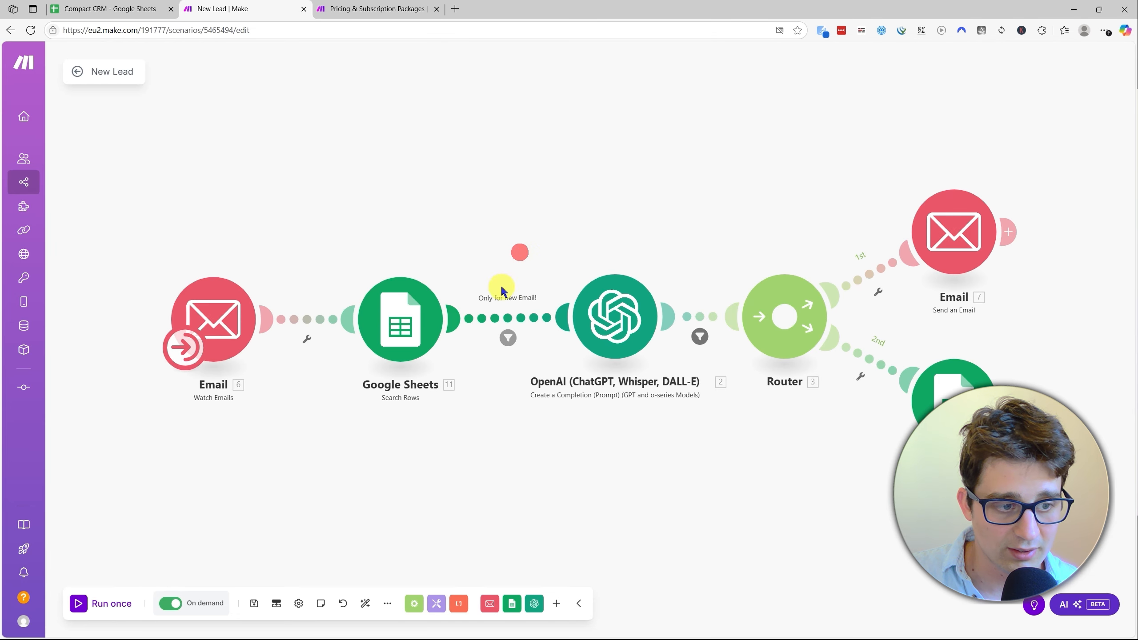
click(509, 338)
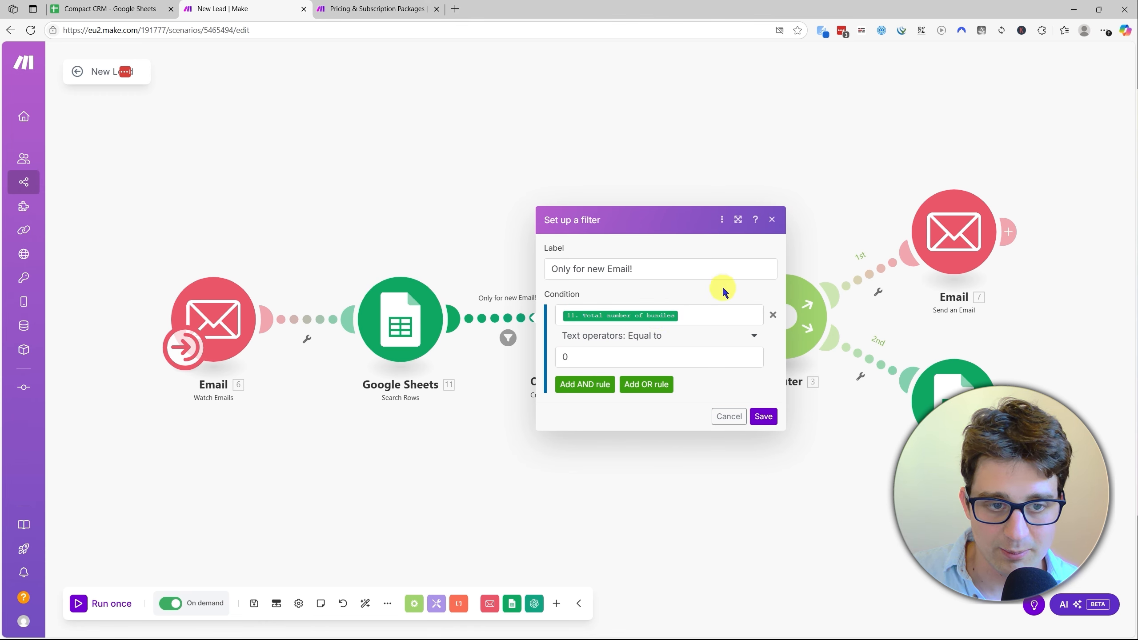
click(729, 417)
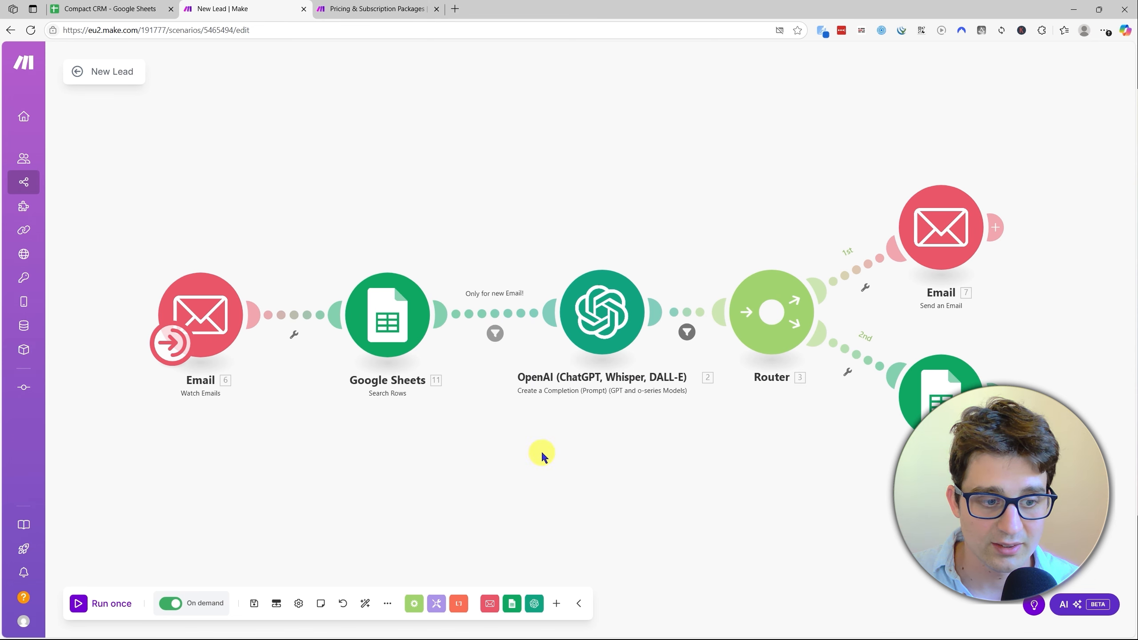
- Open the OpenAI completion module's settings and examine its prompt message, method and available connections
click(594, 316)
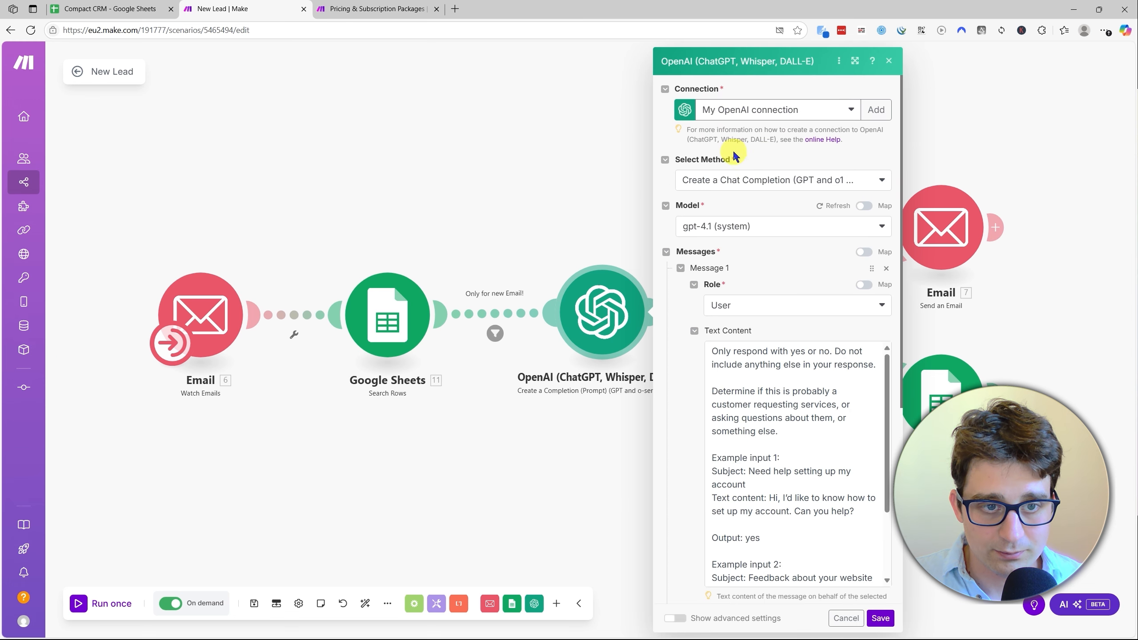
scroll(811, 252, down, 1)
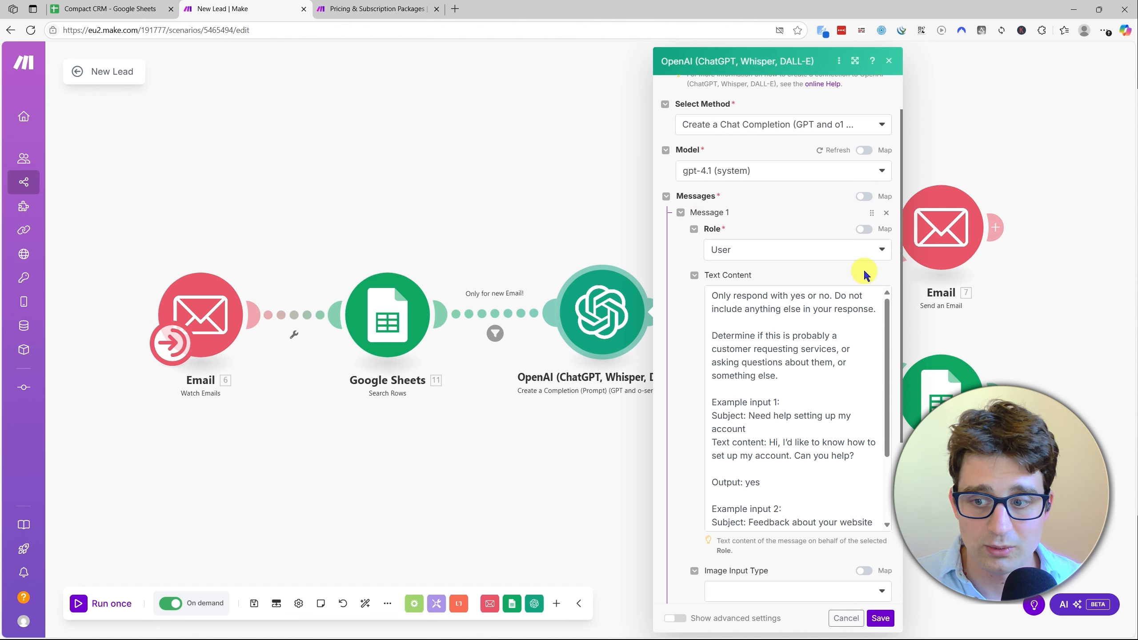
scroll(812, 247, down, 1)
scroll(857, 258, down, 2)
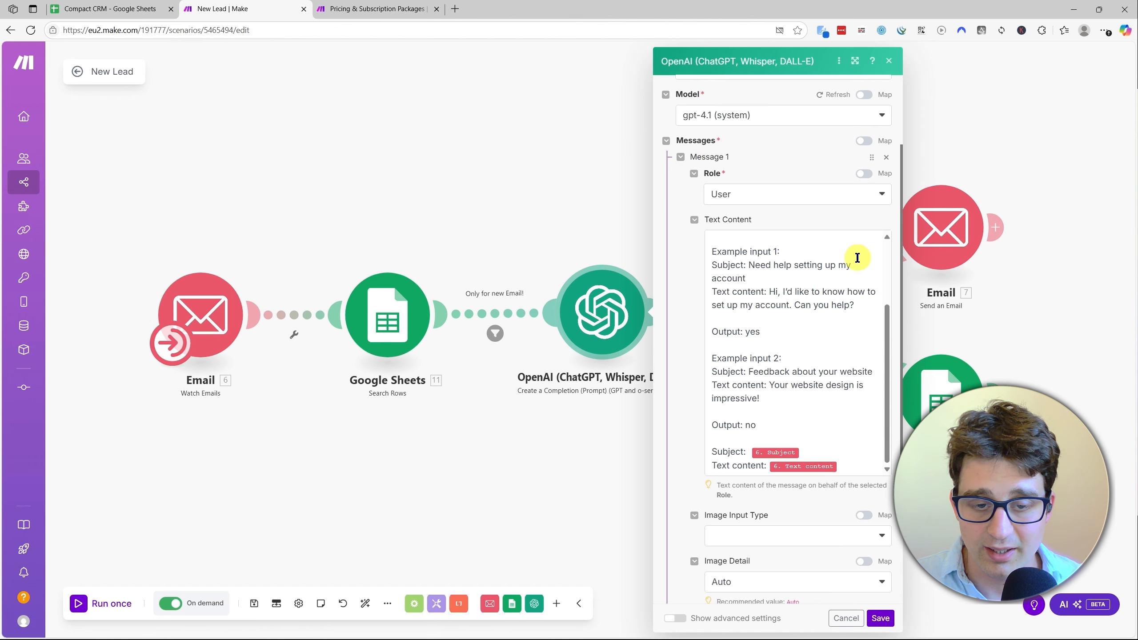
scroll(870, 225, down, 1)
scroll(887, 201, up, 1)
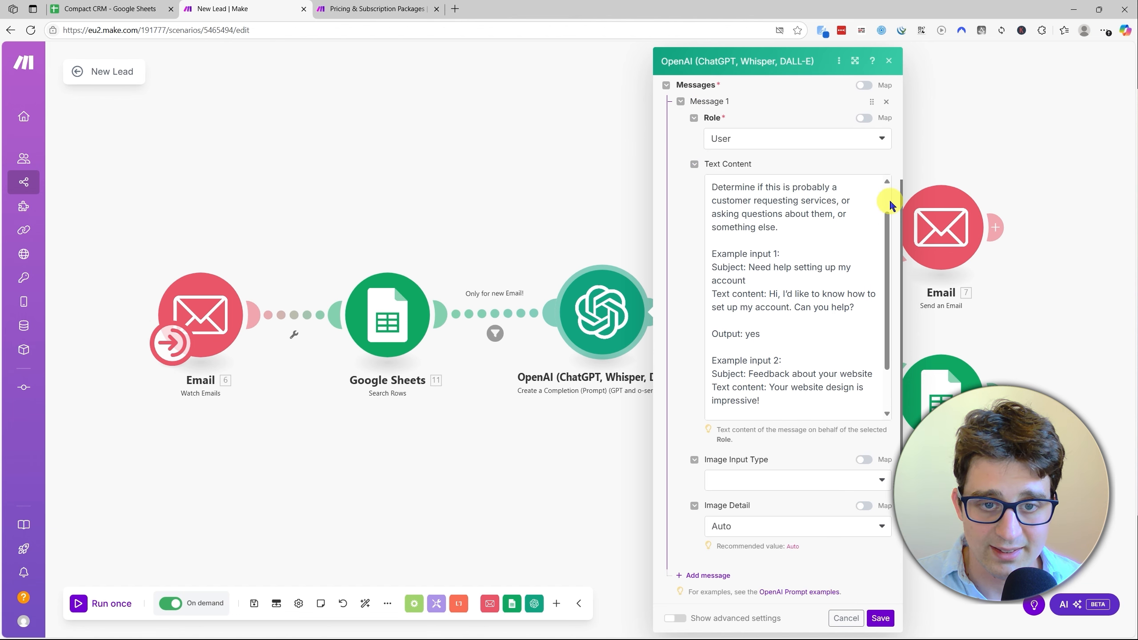
scroll(890, 204, up, 1)
scroll(895, 183, up, 2)
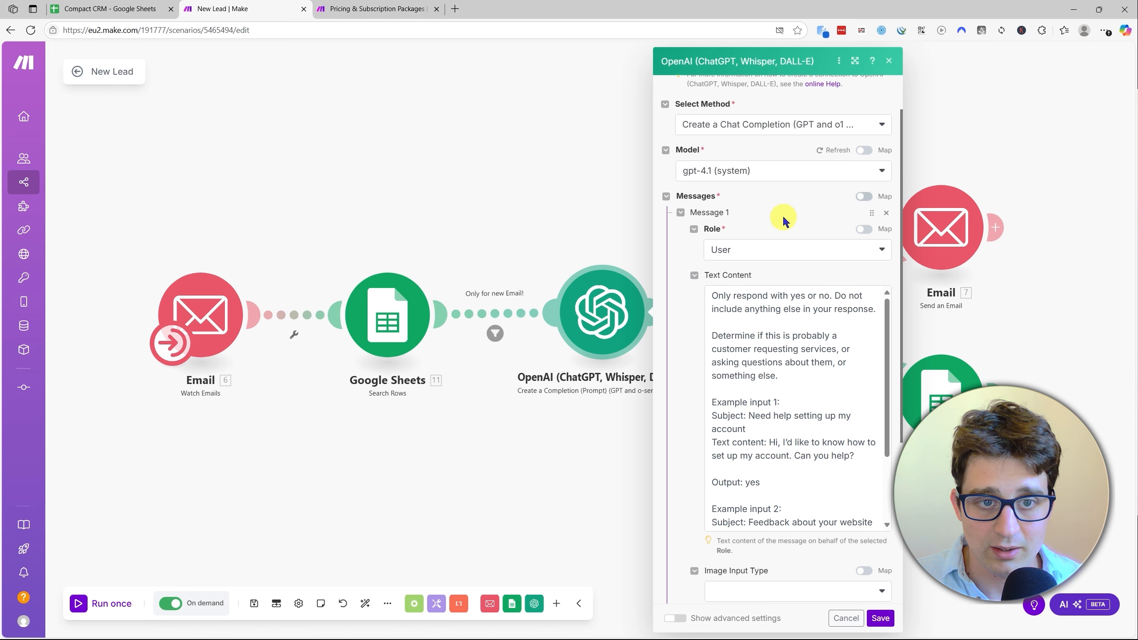
scroll(784, 220, up, 1)
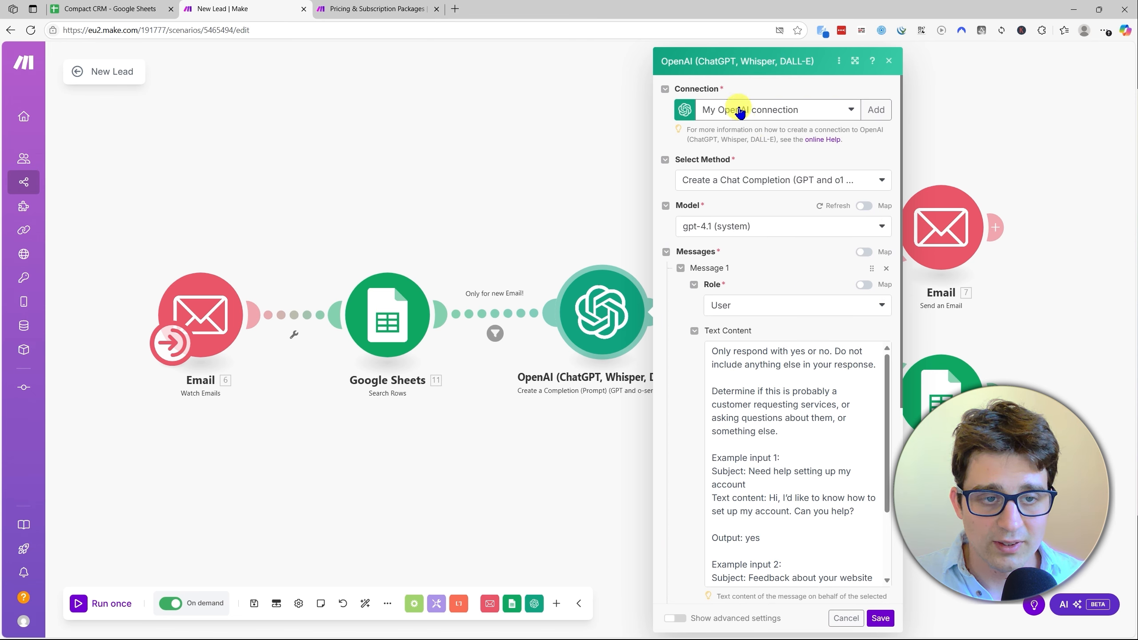
click(756, 113)
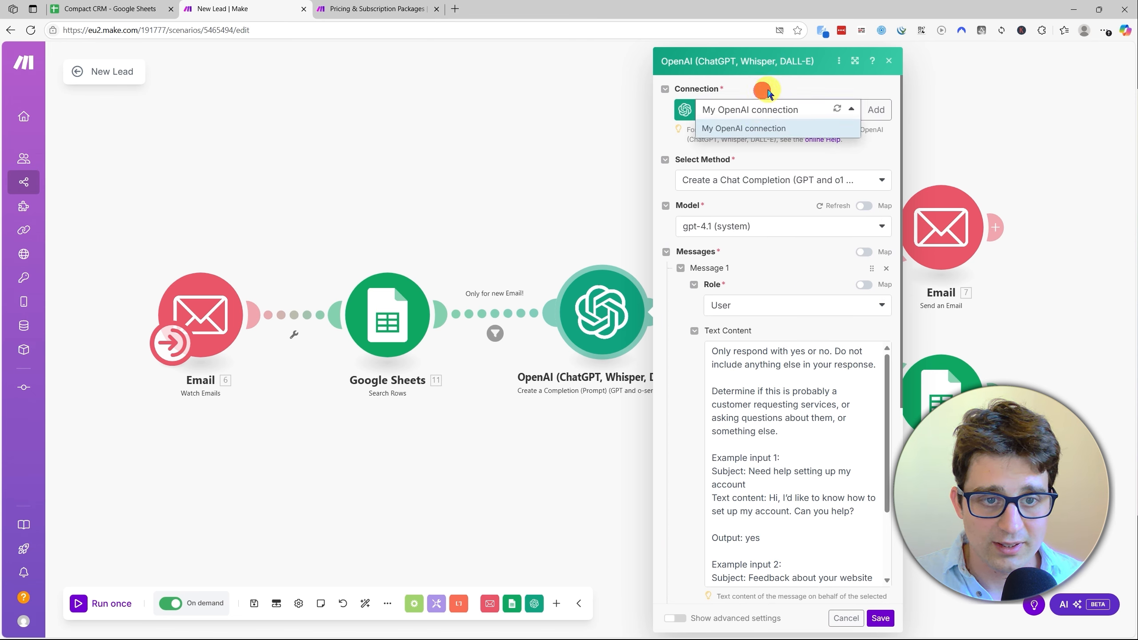
click(761, 90)
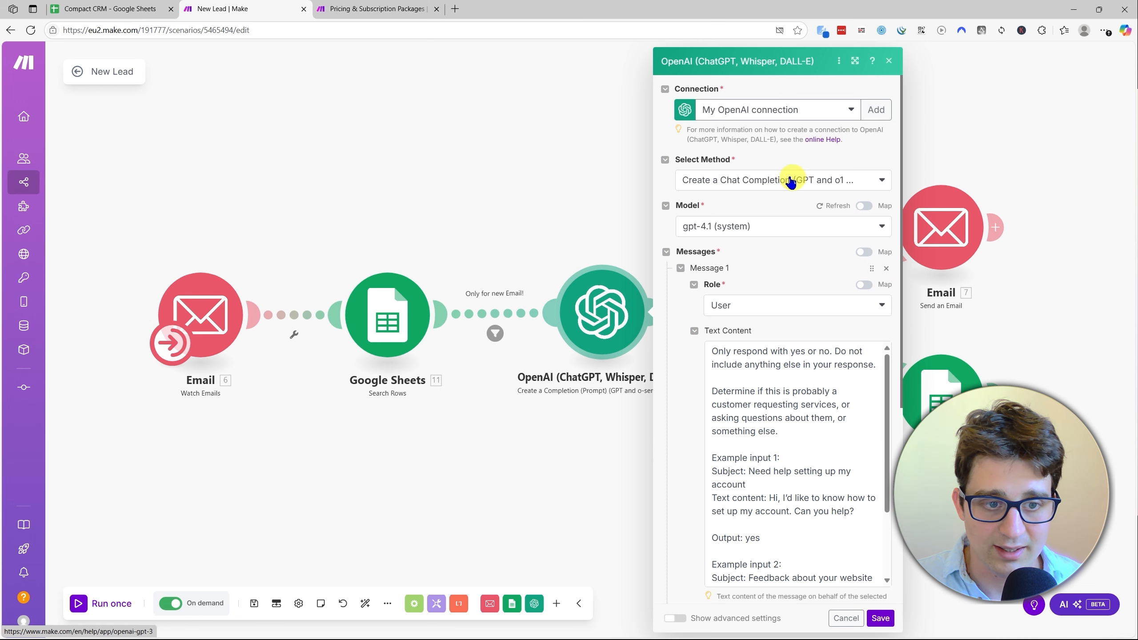
- Set the OpenAI module's model to gpt-4.1-mini (system)
scroll(740, 265, down, 1)
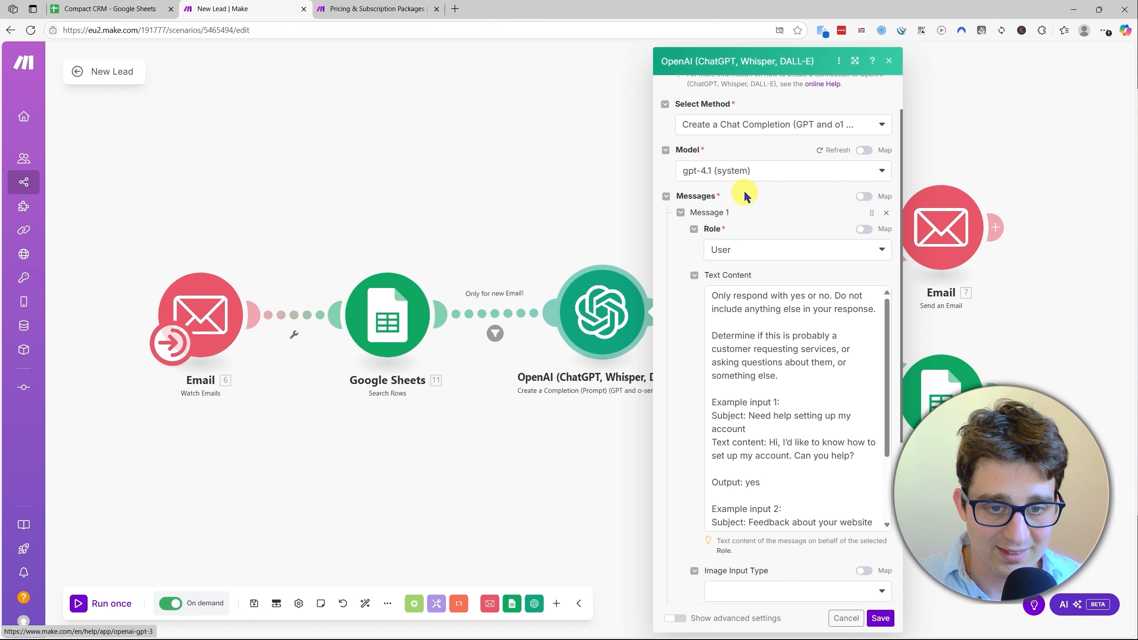
scroll(717, 202, down, 1)
scroll(703, 161, down, 1)
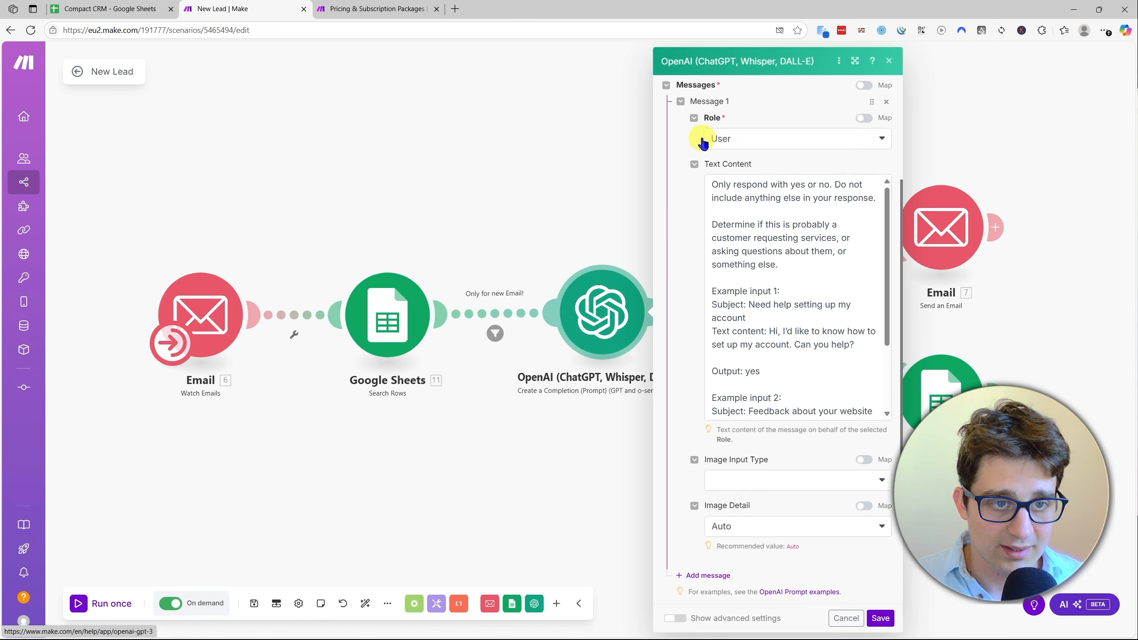
scroll(707, 121, up, 1)
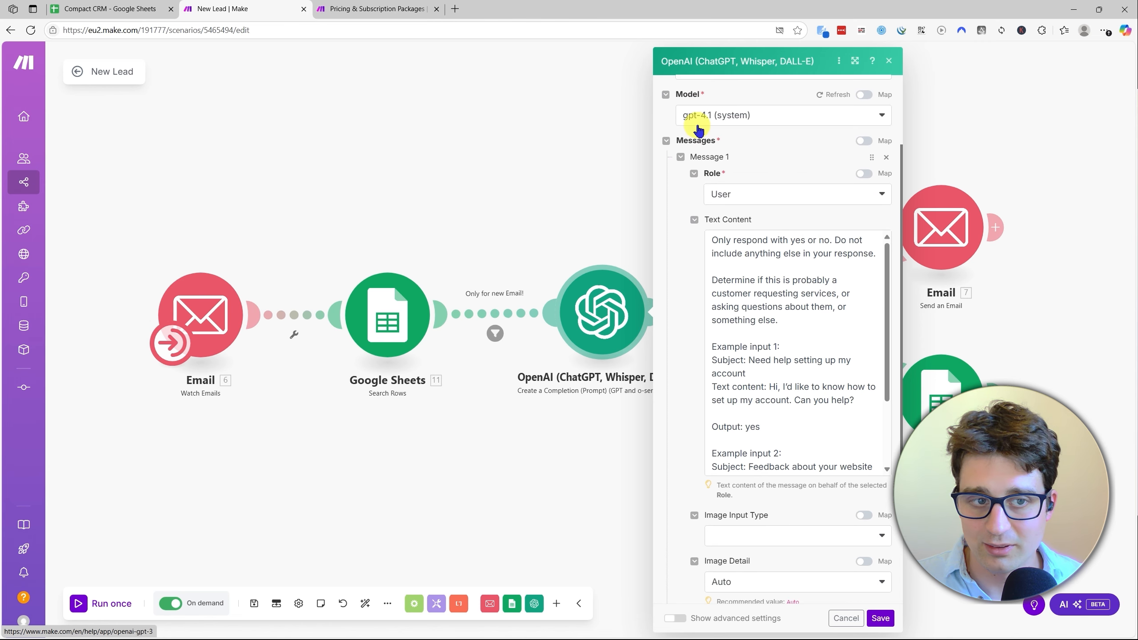
click(738, 117)
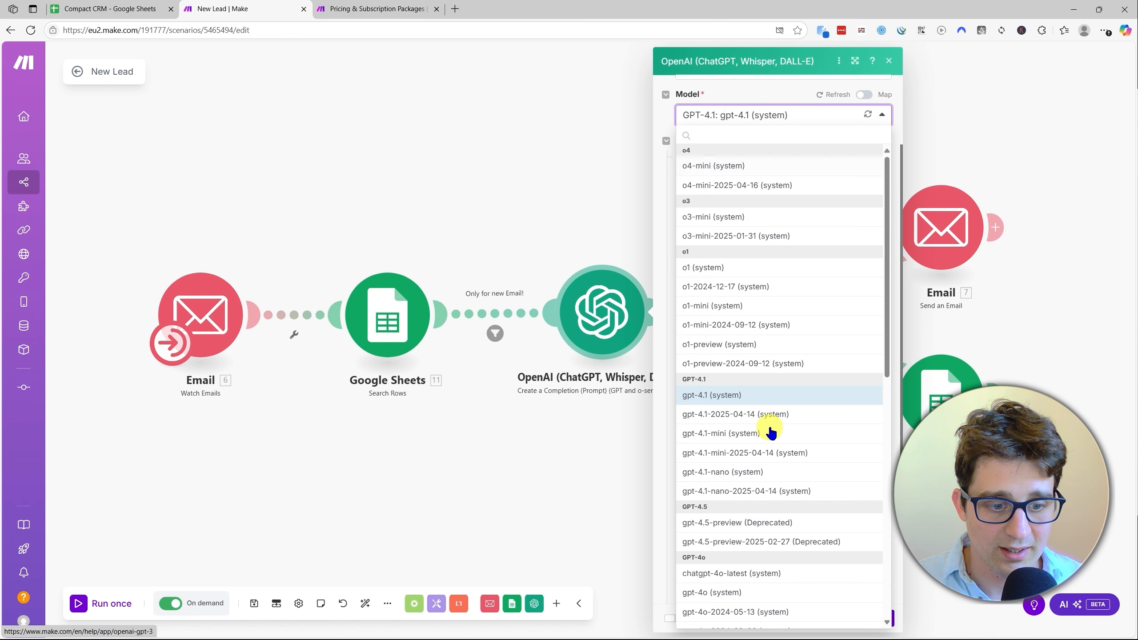
click(741, 433)
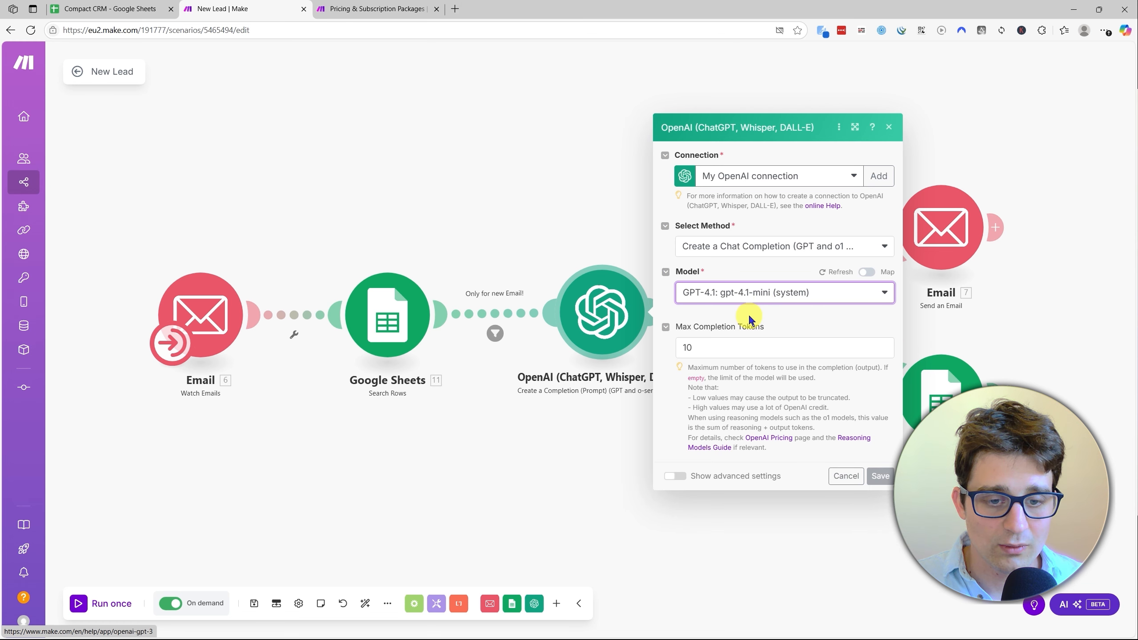
- Read through the OpenAI prompt's instructions, example inputs and outputs, and the email subject and text content mapped into it
scroll(804, 282, down, 3)
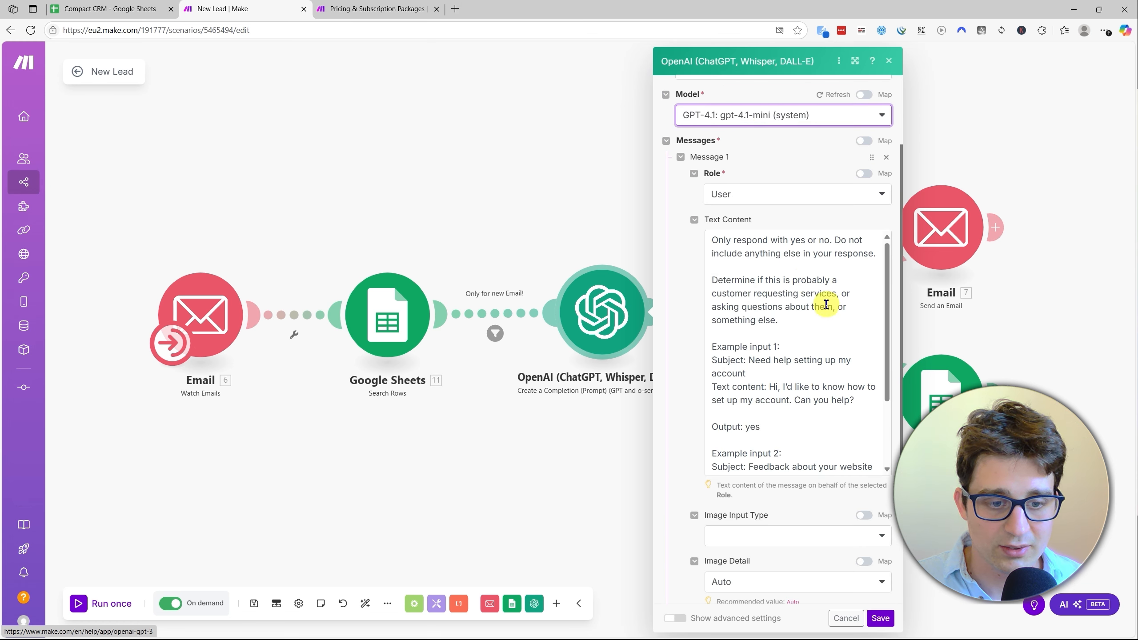
scroll(826, 303, down, 5)
scroll(803, 238, up, 3)
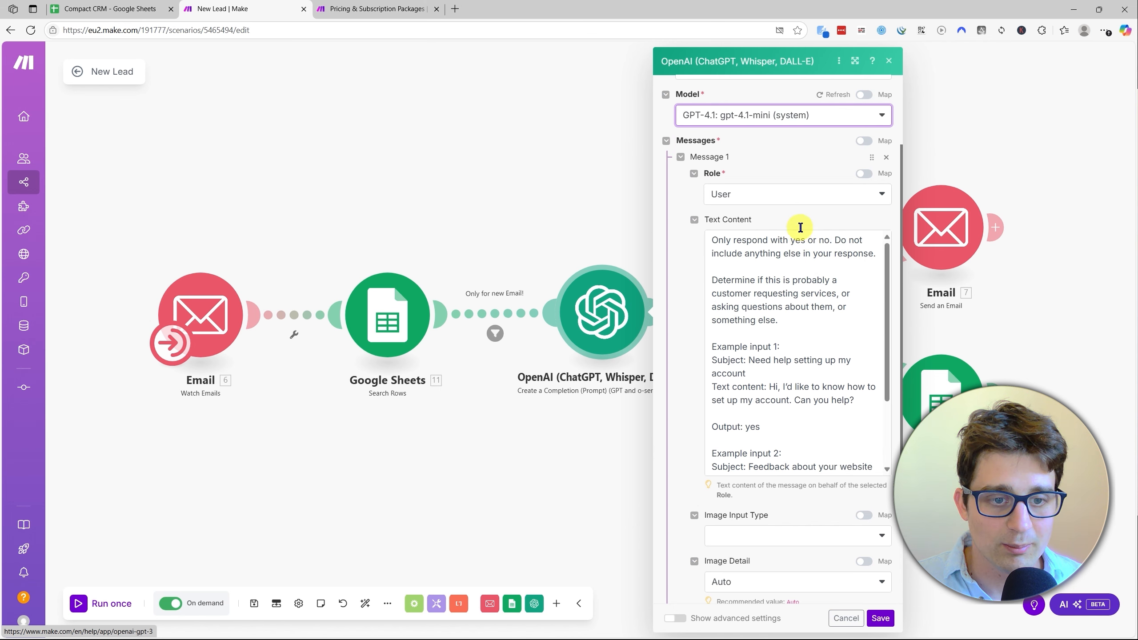
click(796, 217)
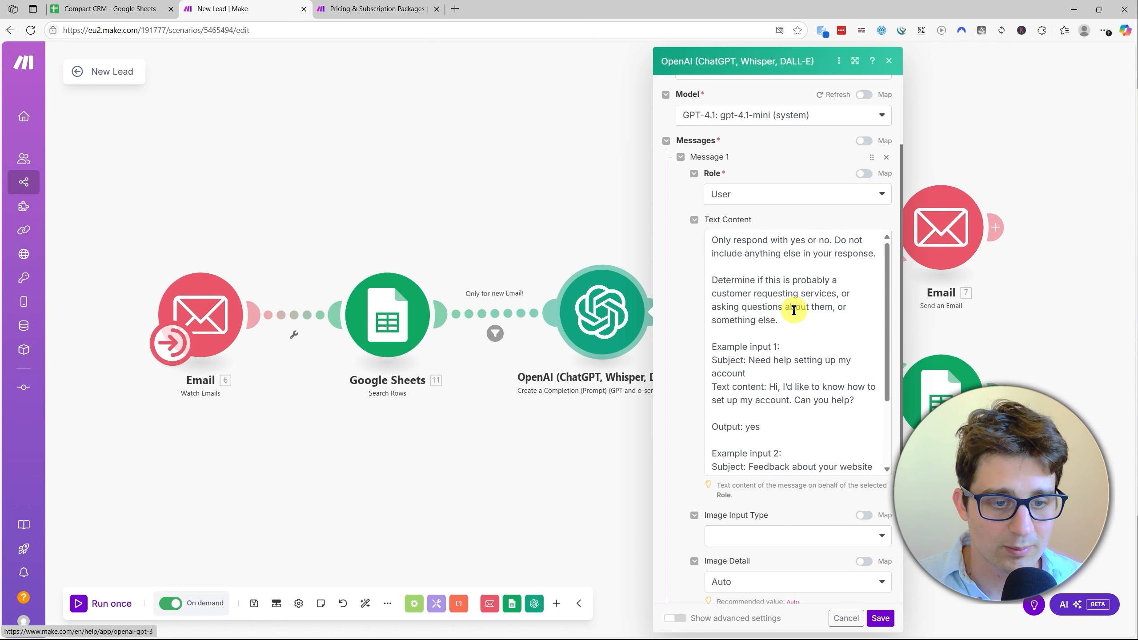
scroll(735, 256, down, 2)
scroll(726, 243, up, 2)
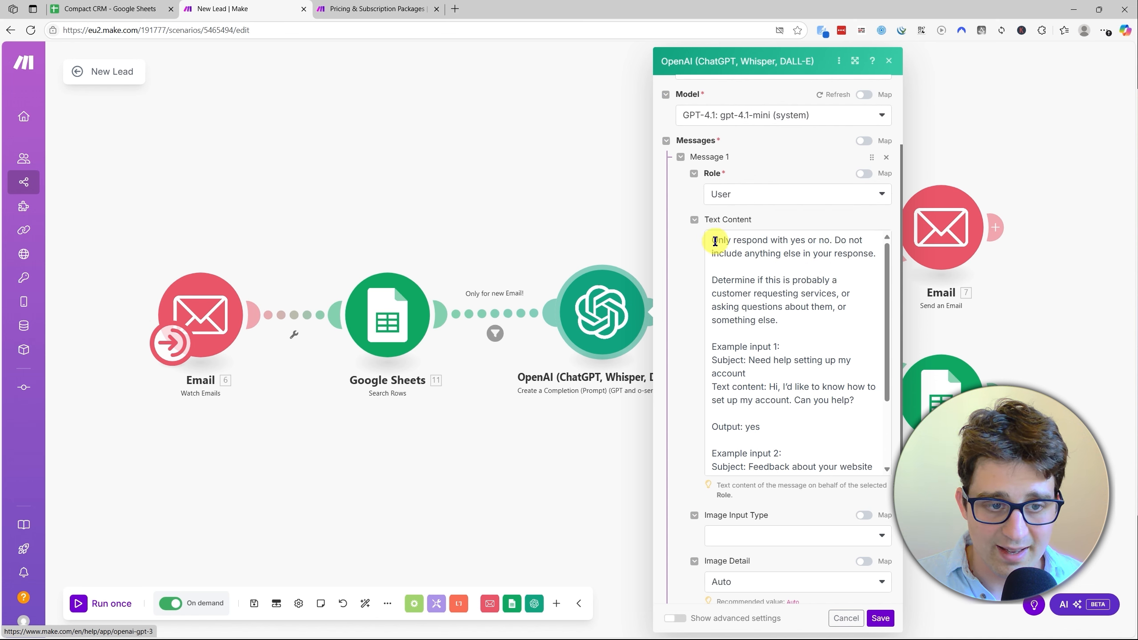
drag(714, 236, 800, 328)
click(800, 327)
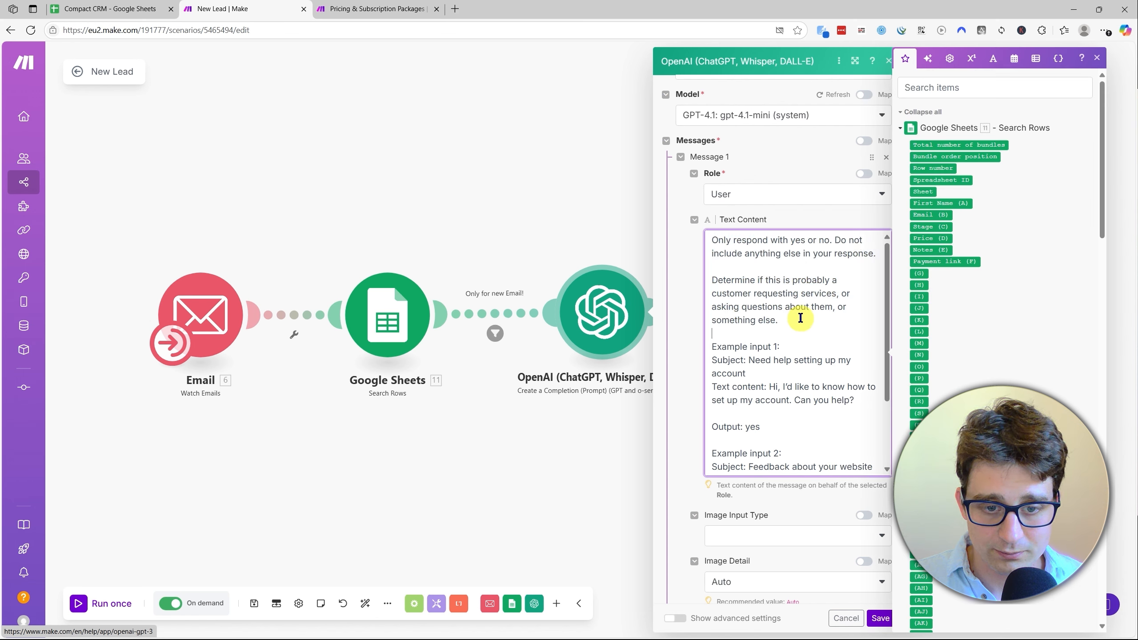
click(1100, 60)
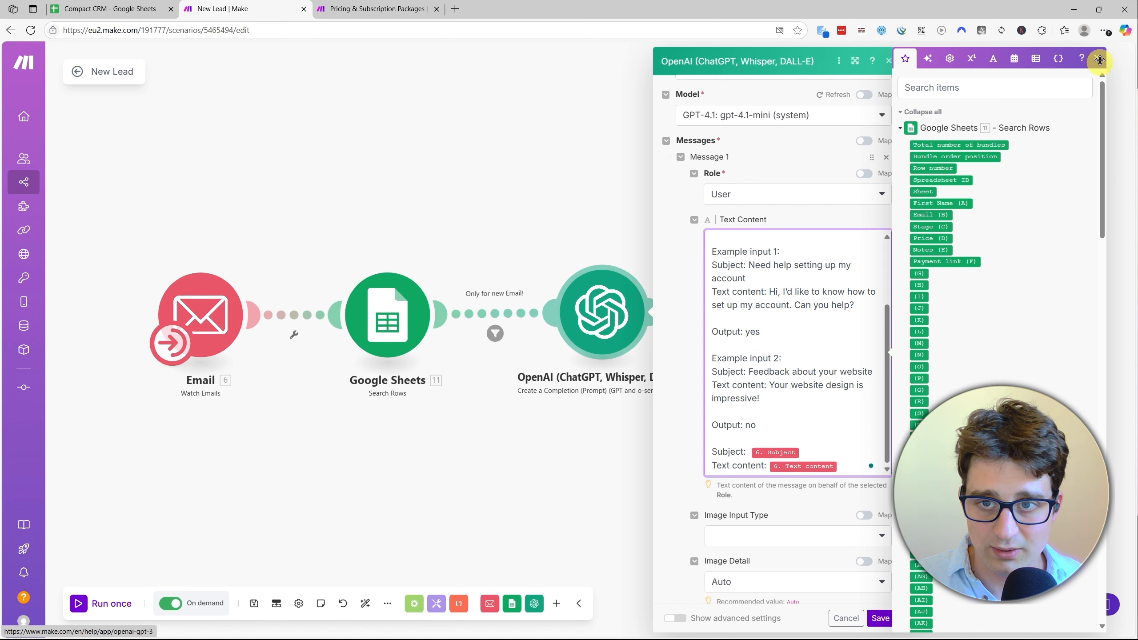
click(1100, 60)
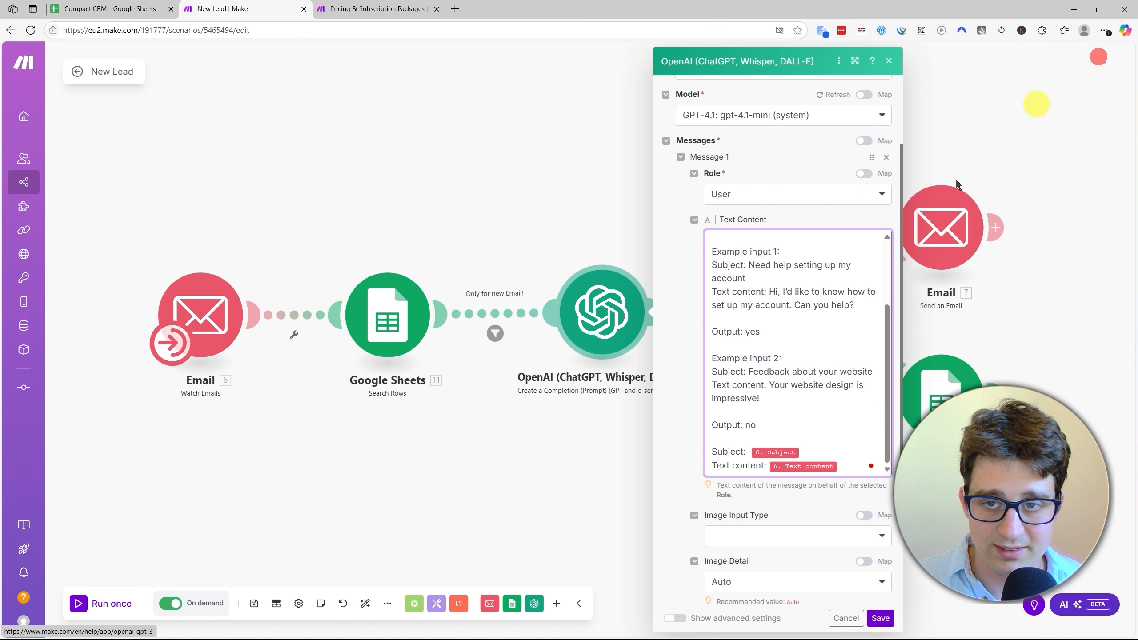
- Review the OpenAI prompt's yes-or-no instruction and its two examples, down to the mapped Subject and Text content
click(843, 329)
scroll(769, 296, down, 1)
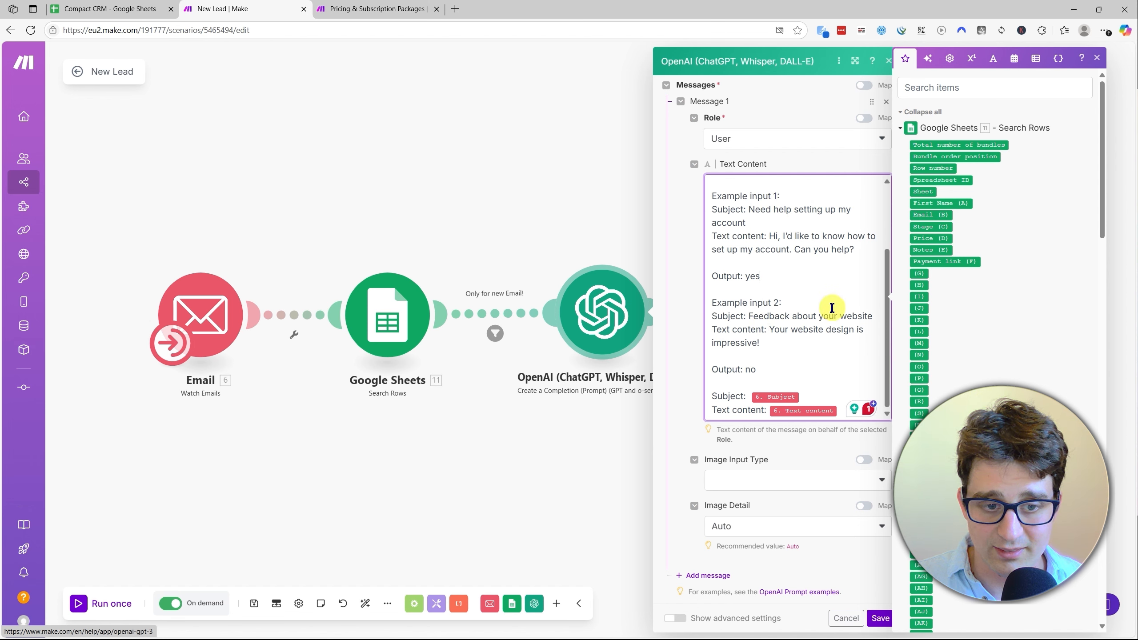
click(1099, 59)
scroll(838, 251, up, 3)
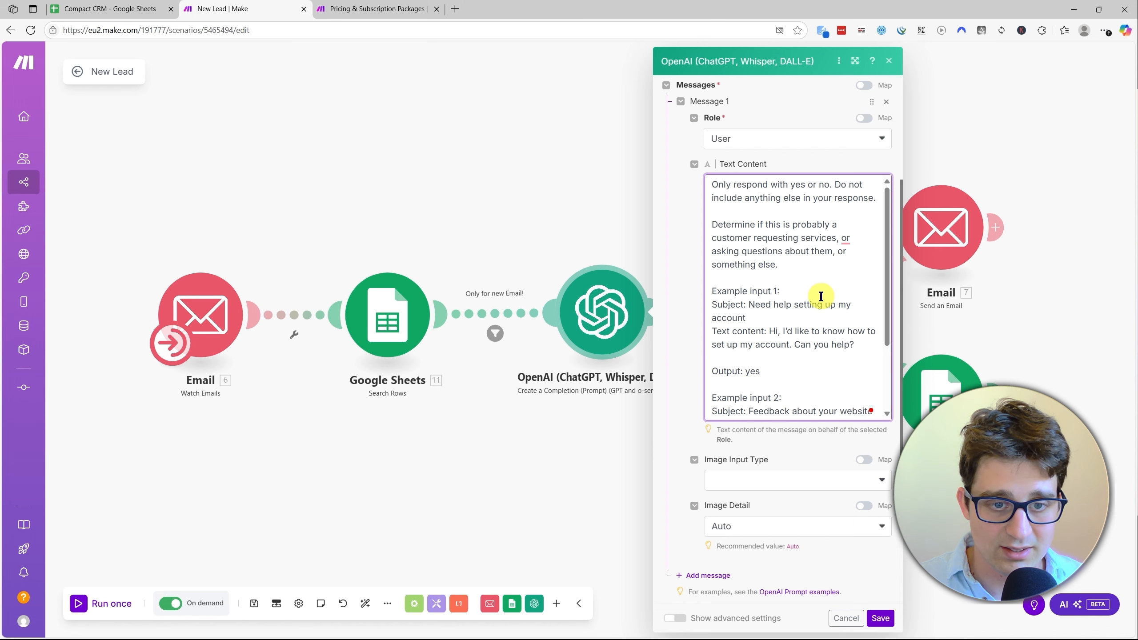
scroll(824, 299, down, 1)
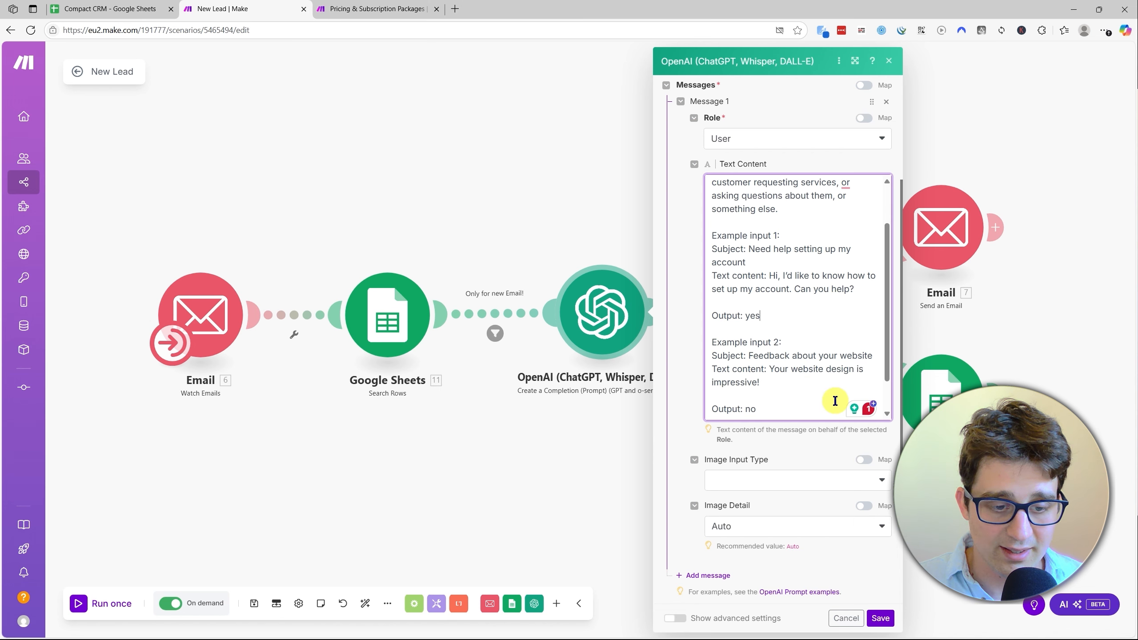
scroll(795, 445, down, 1)
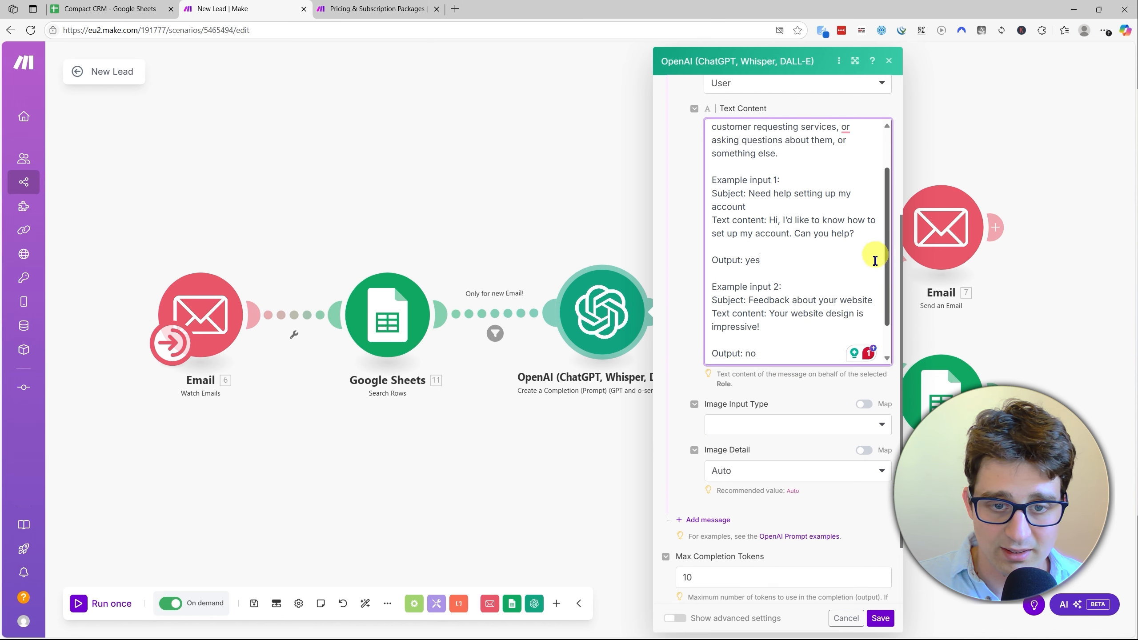
scroll(852, 296, down, 2)
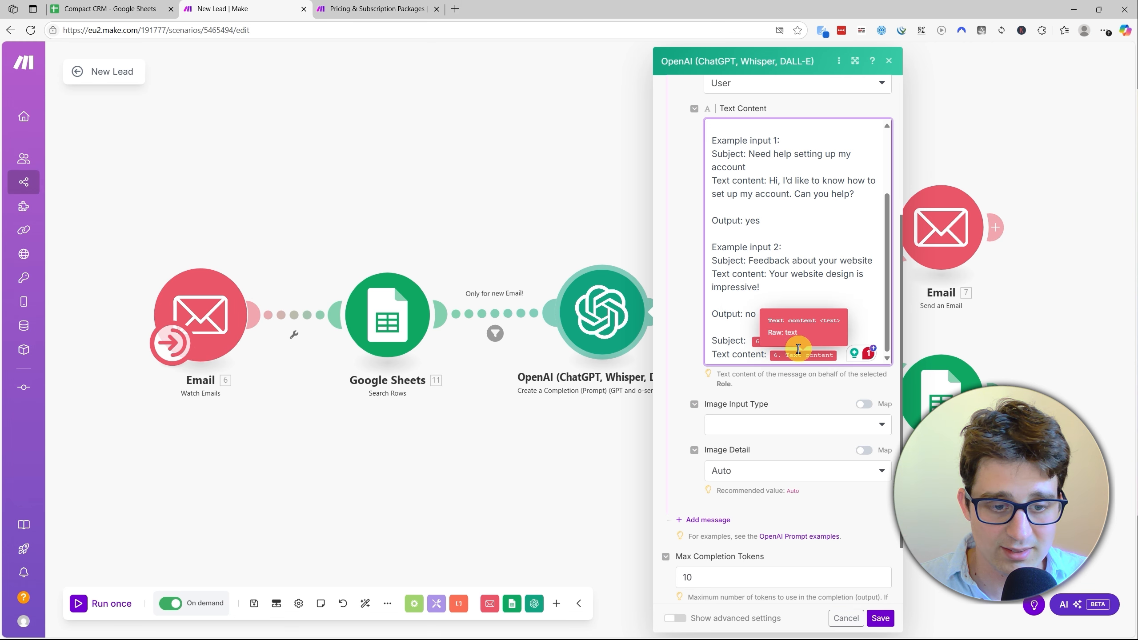
- Browse the mappable variables to find the Email module's Subject used in the prompt, and close the variable list
click(743, 340)
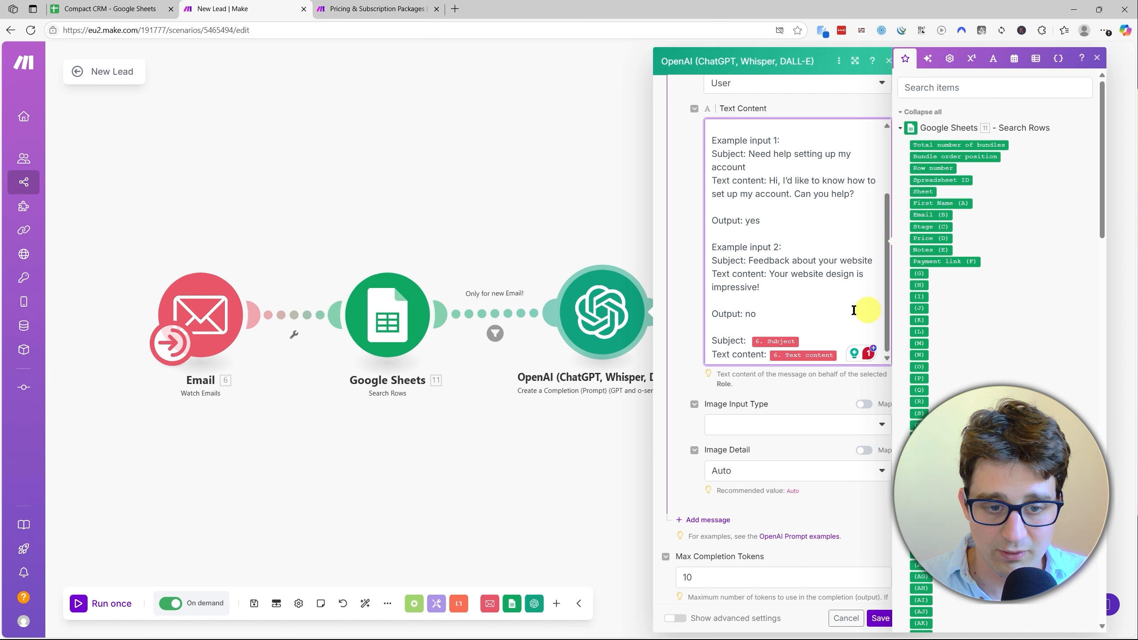
scroll(999, 316, down, 15)
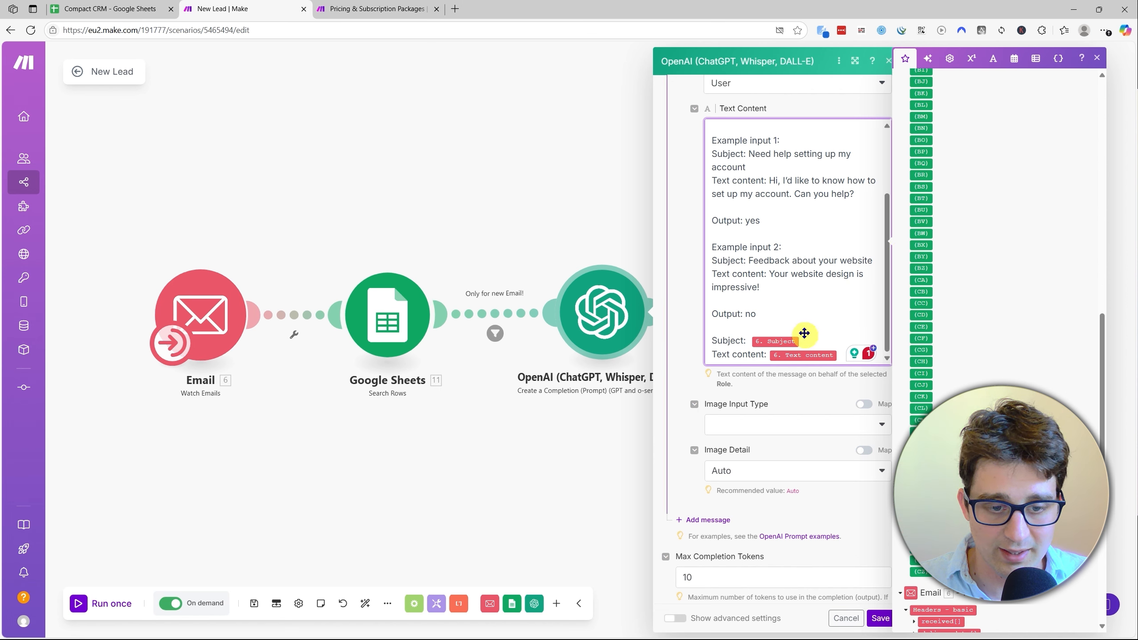
scroll(949, 305, down, 10)
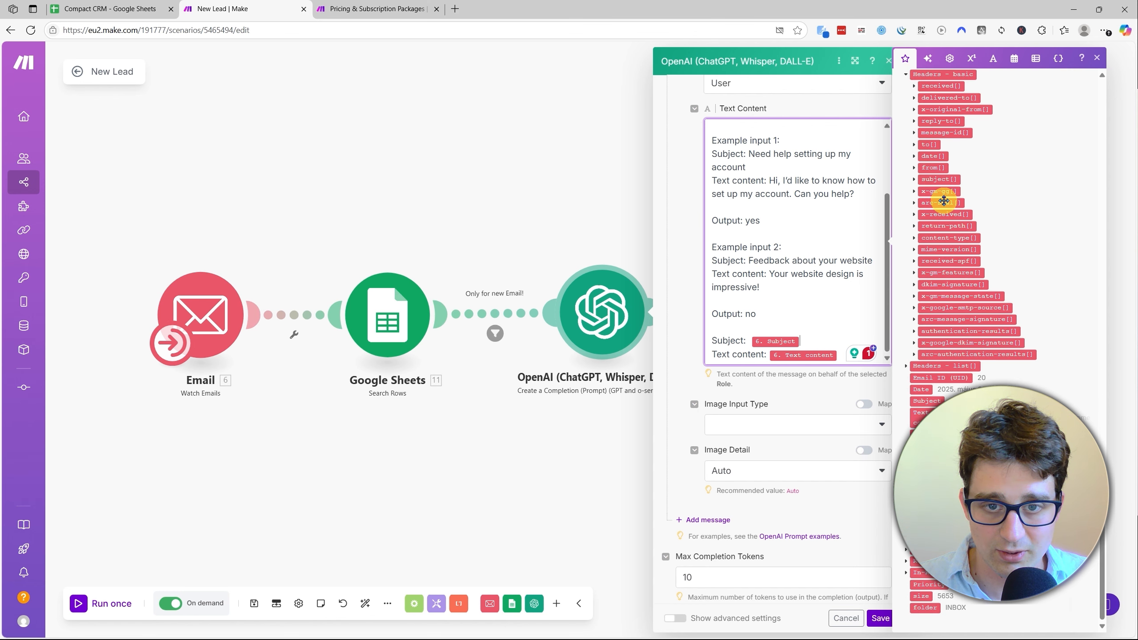
scroll(946, 202, up, 3)
scroll(963, 224, down, 3)
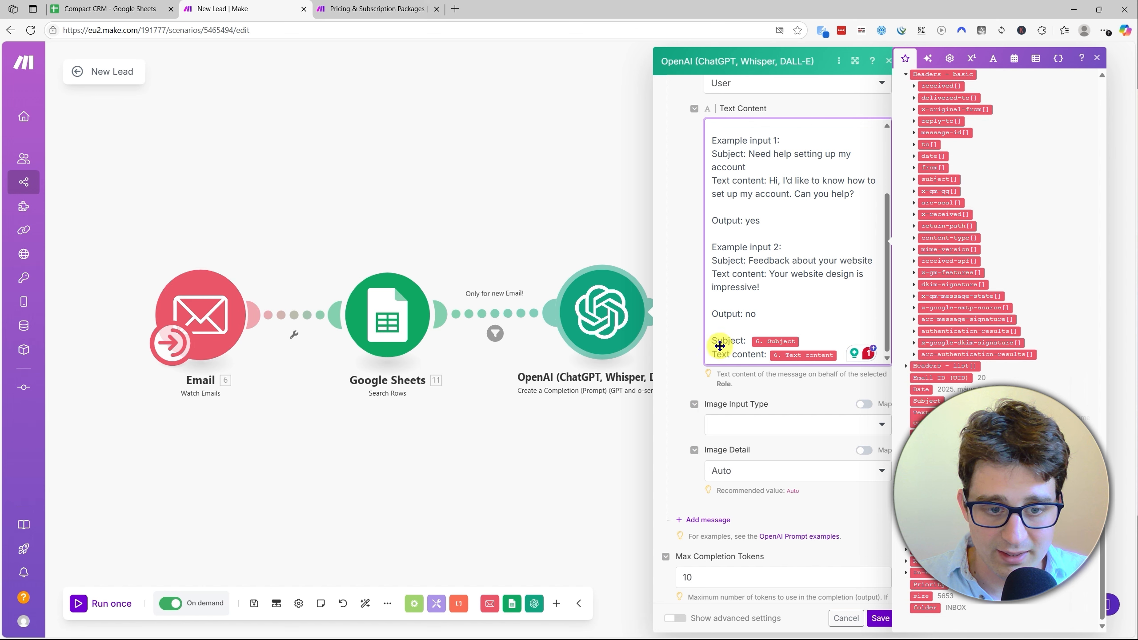
drag(926, 400, 825, 344)
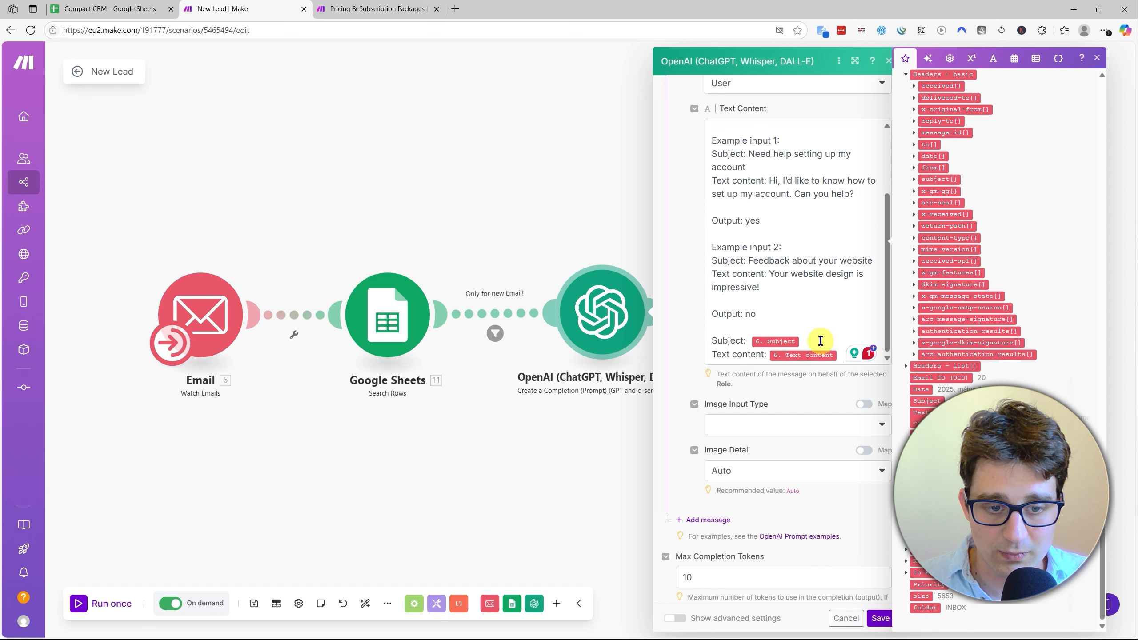
click(787, 320)
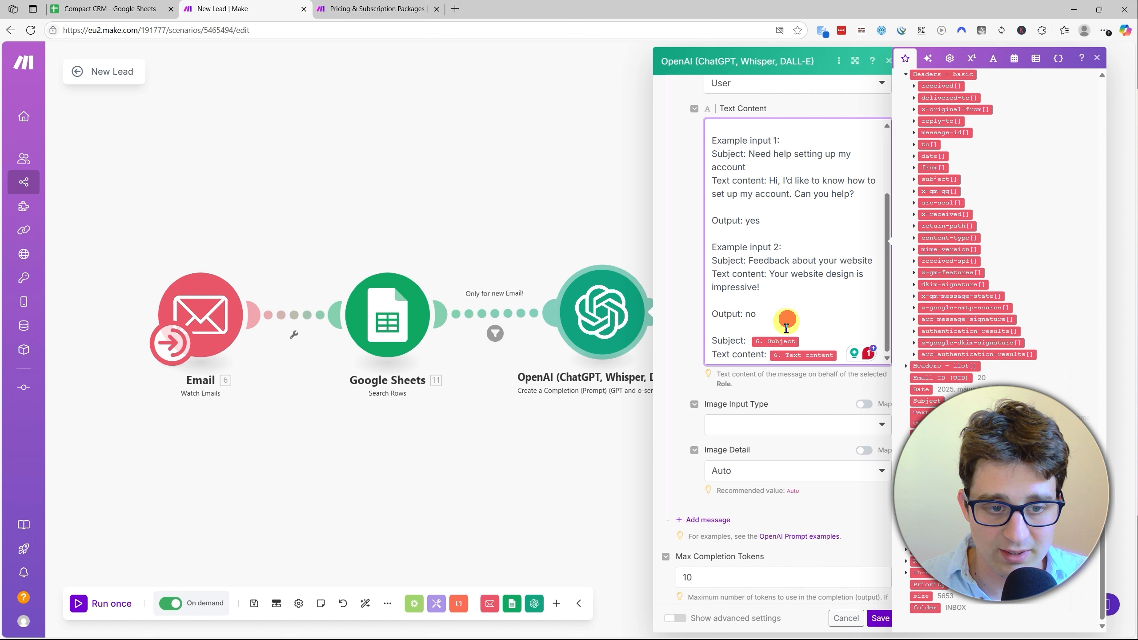
drag(780, 351, 780, 352)
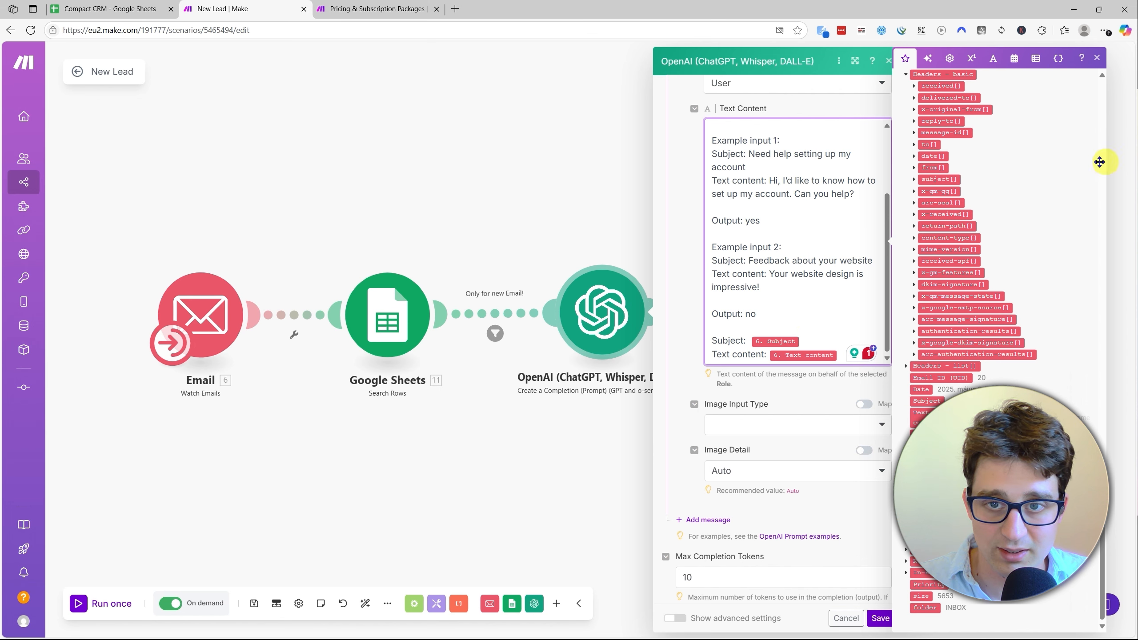
click(1099, 60)
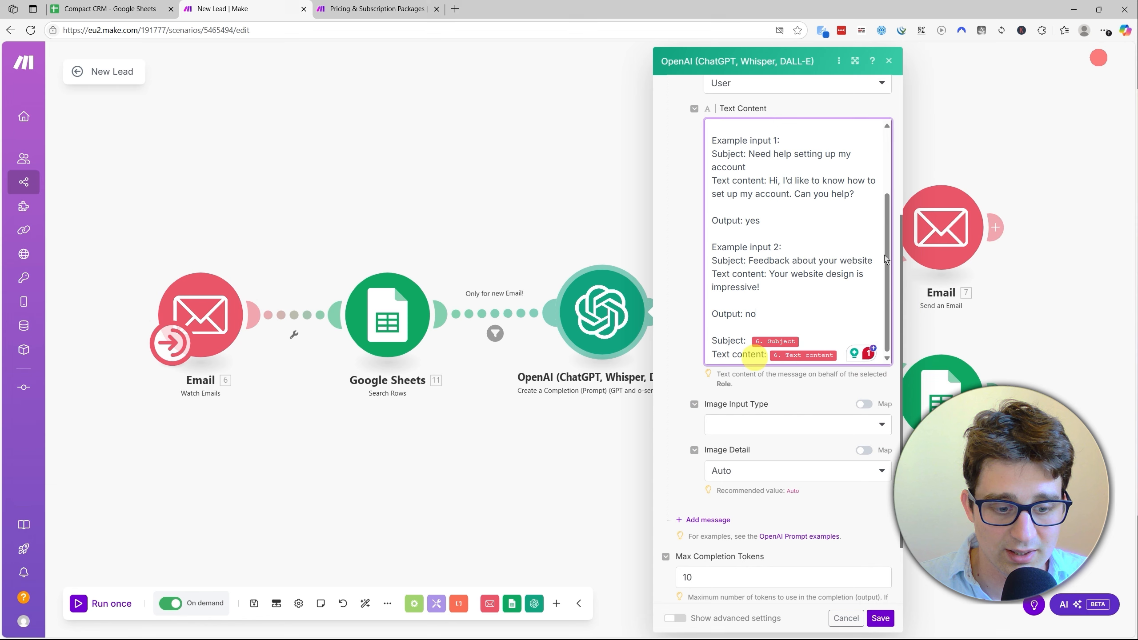
- Check the Max Completion Tokens limit and the other OpenAI module settings, and save the module
scroll(762, 516, down, 2)
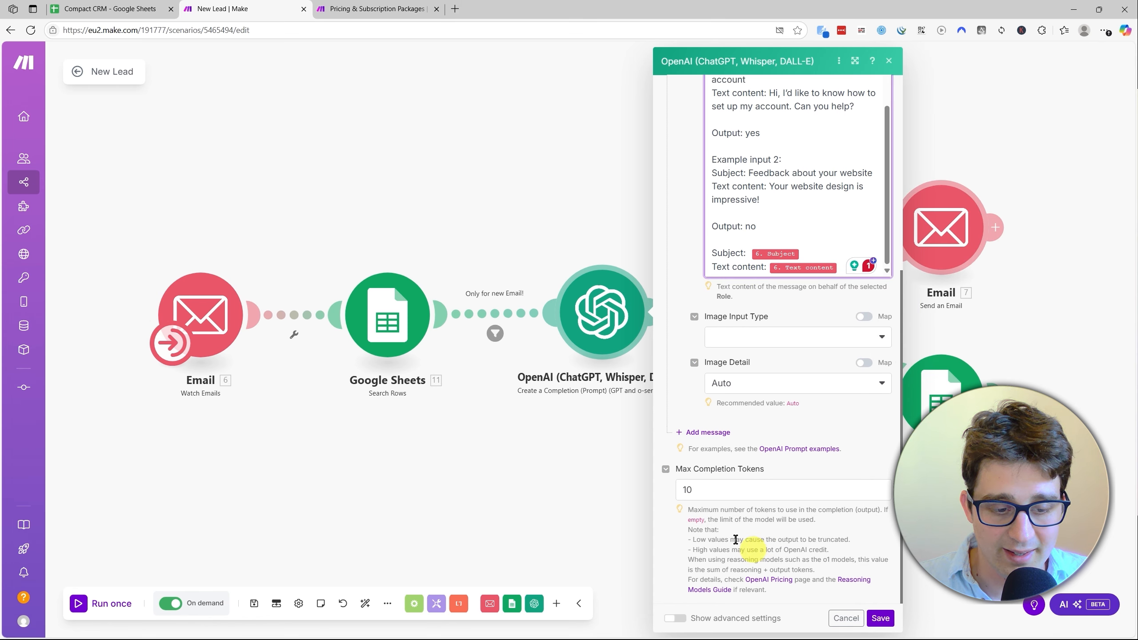
double_click(689, 491)
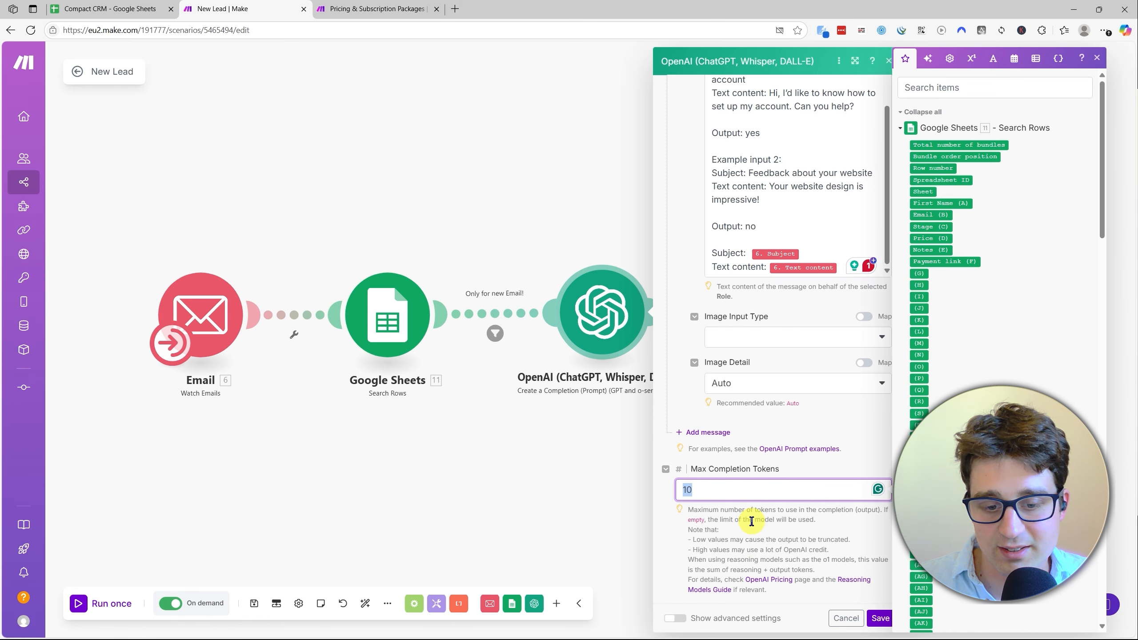
click(753, 537)
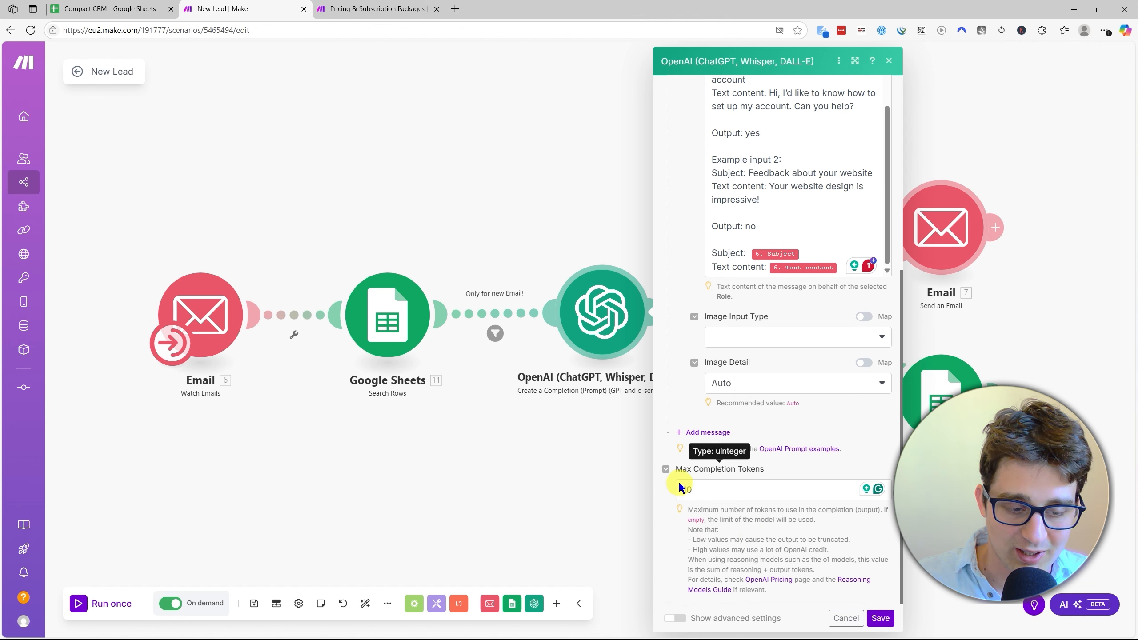
scroll(808, 475, up, 4)
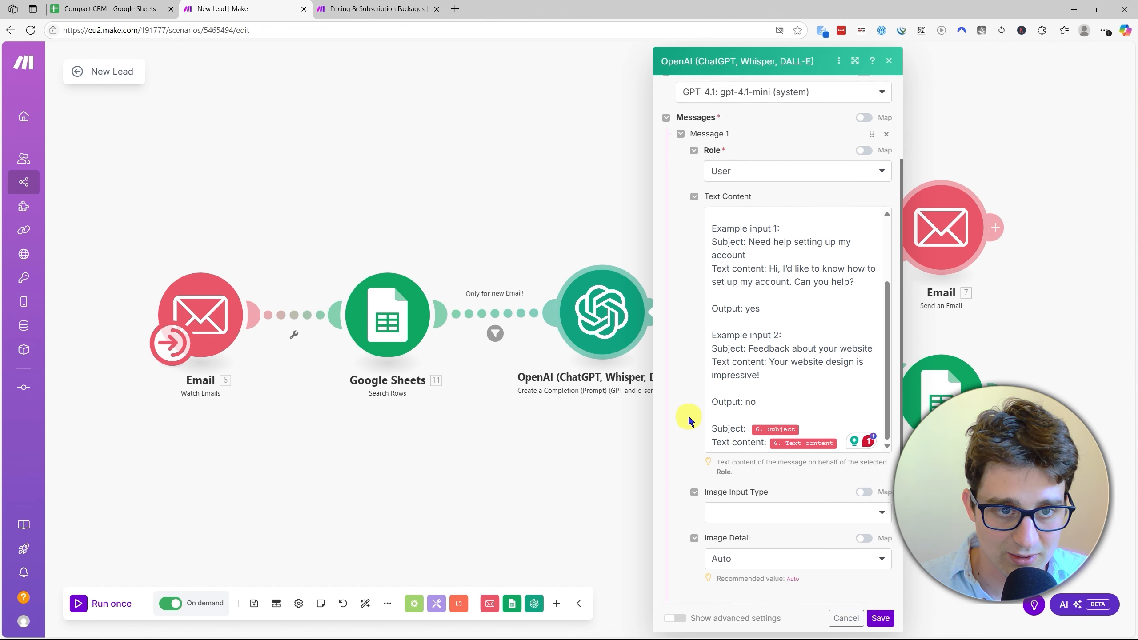
scroll(687, 419, up, 3)
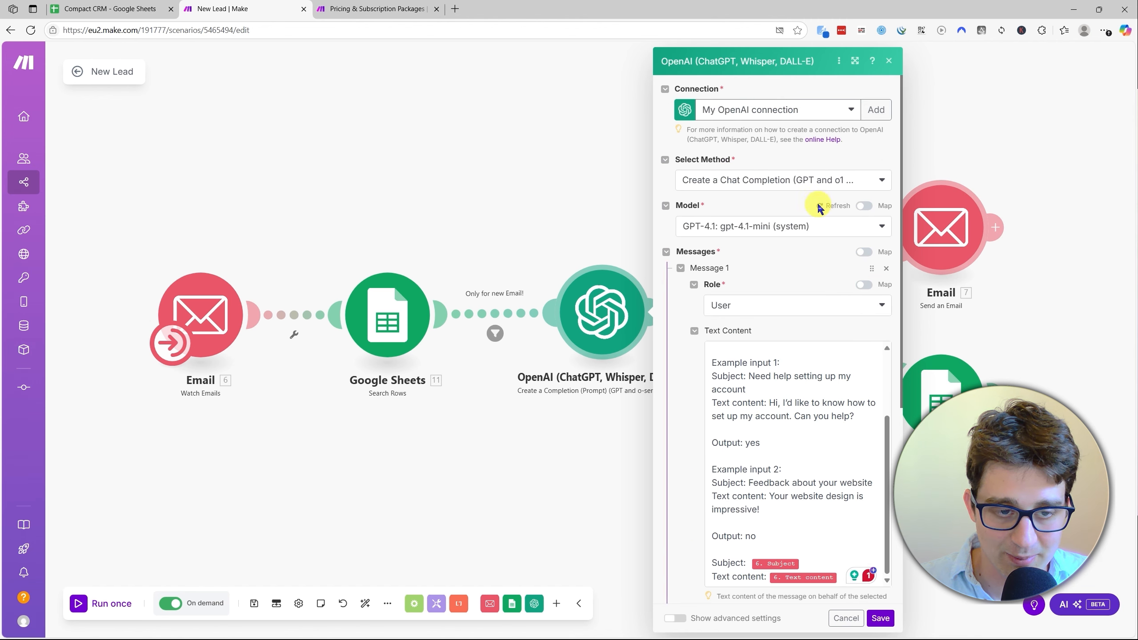
click(880, 618)
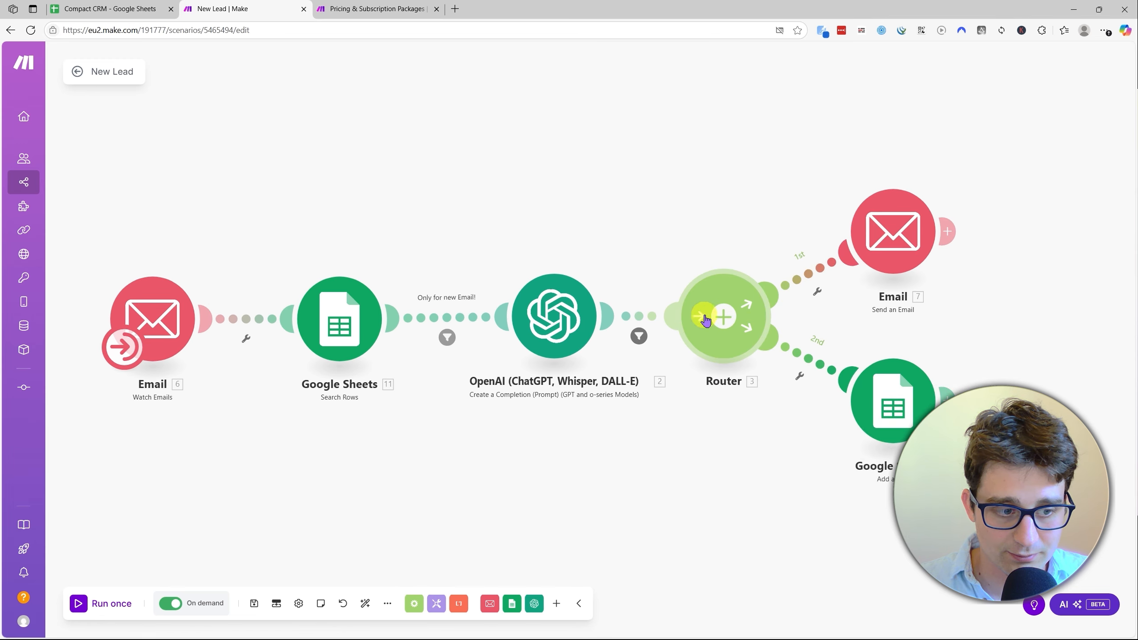
- Open the filter between the OpenAI module and the router, examine its condition, and close it unchanged
click(818, 293)
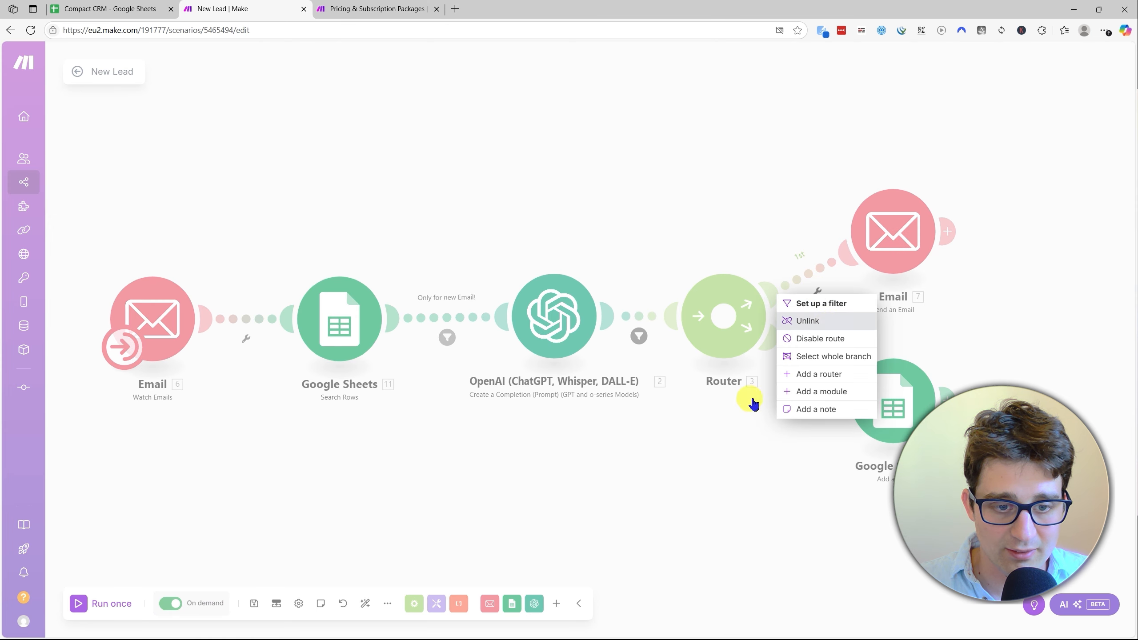
click(764, 359)
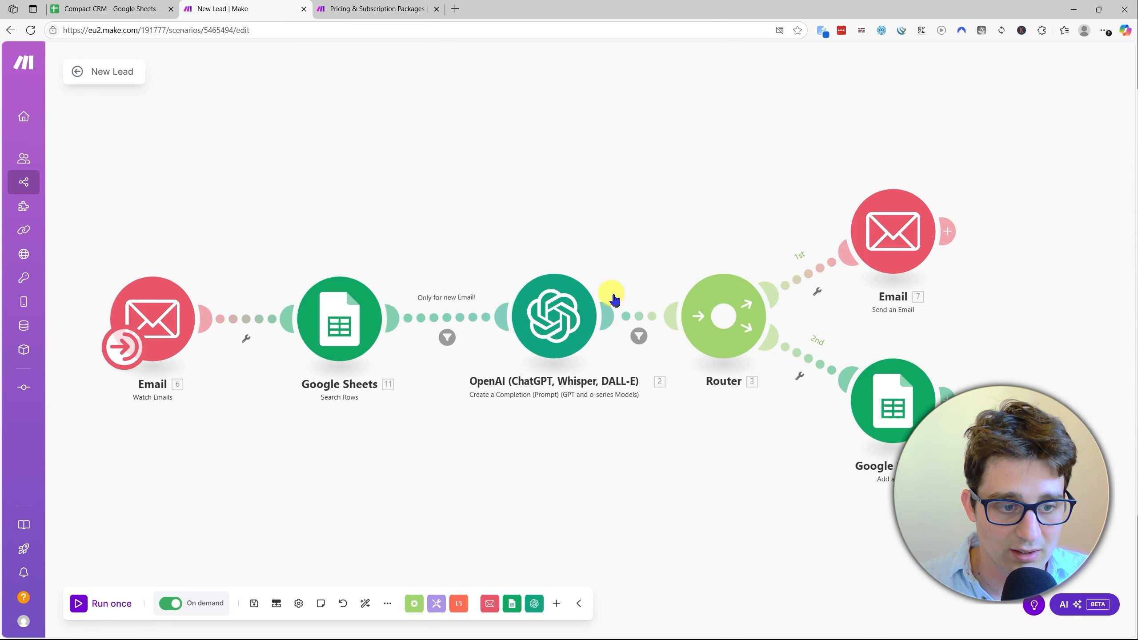
scroll(639, 371, up, 2)
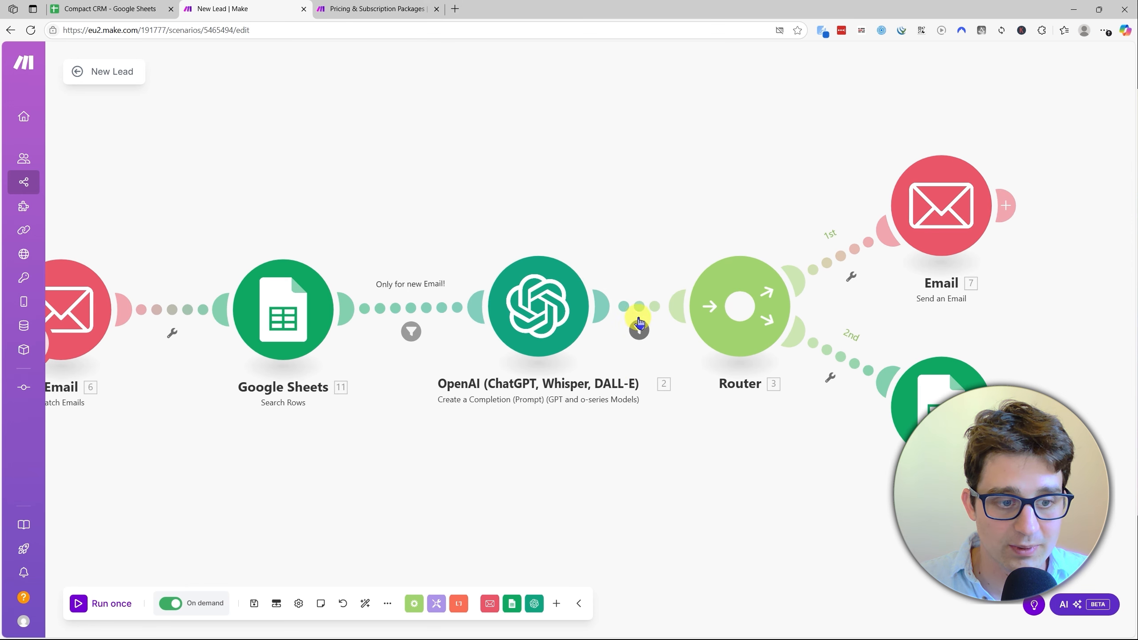
right_click(640, 306)
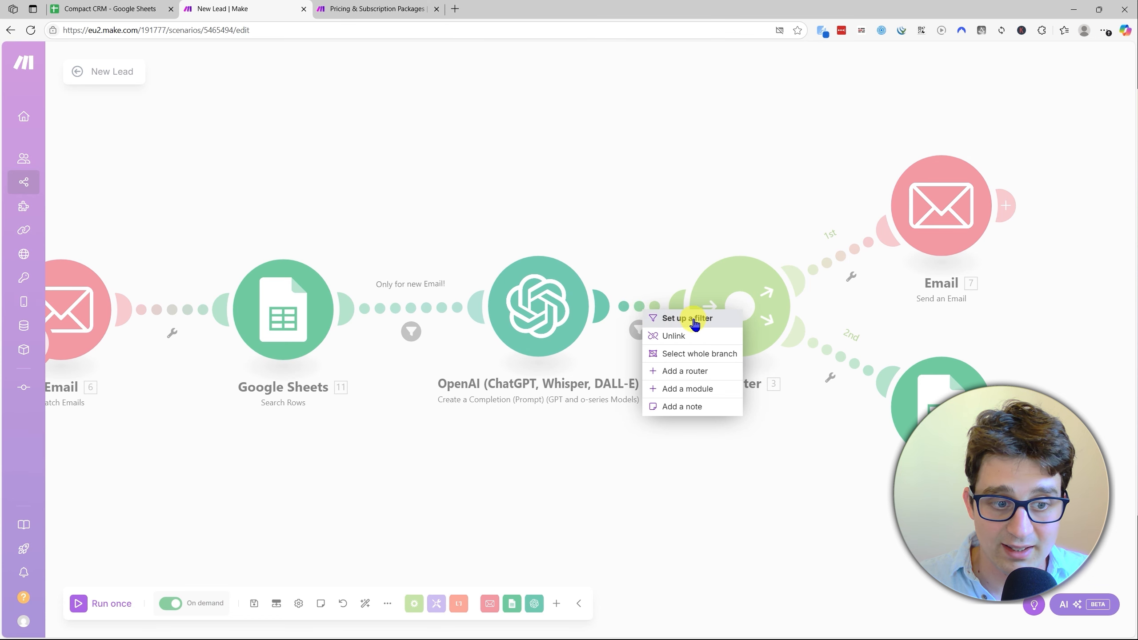
click(666, 242)
click(641, 331)
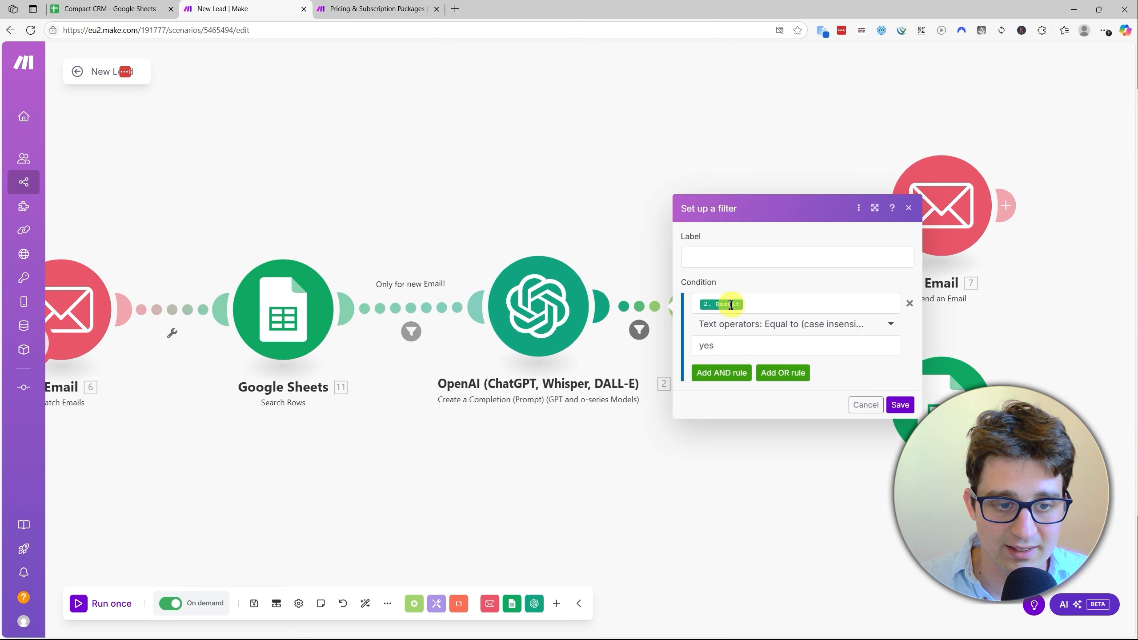
click(759, 303)
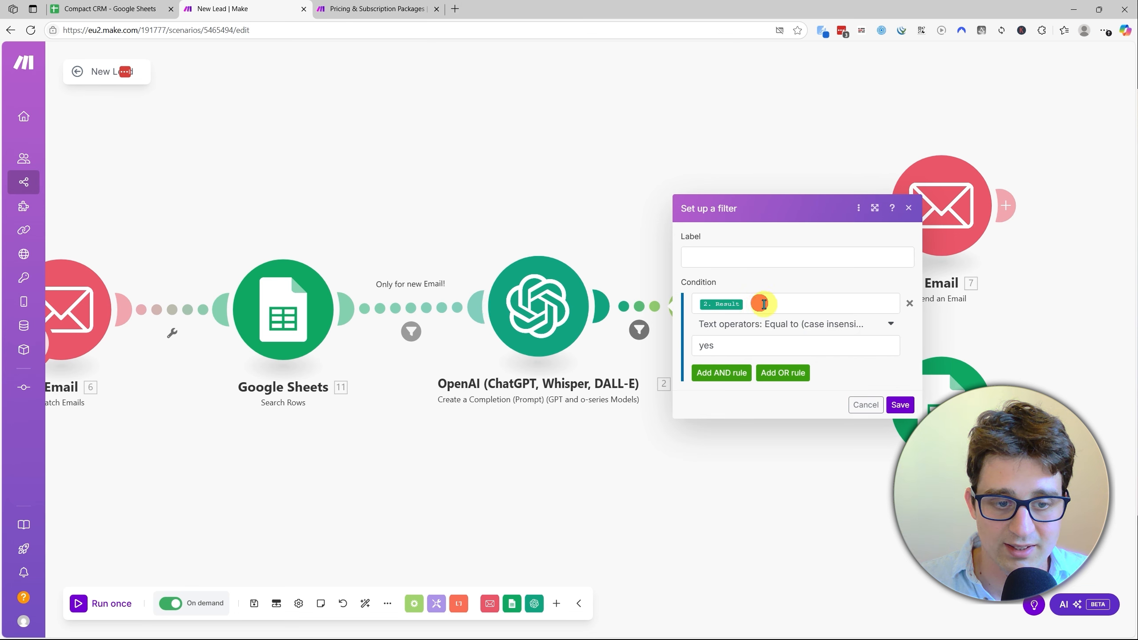
click(782, 401)
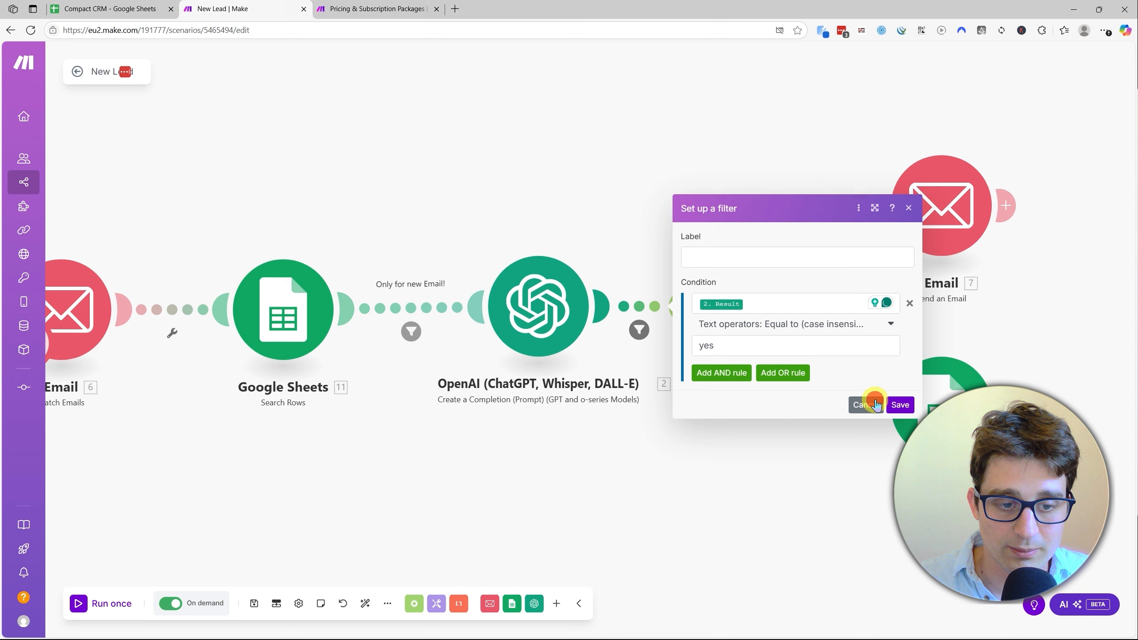
click(876, 406)
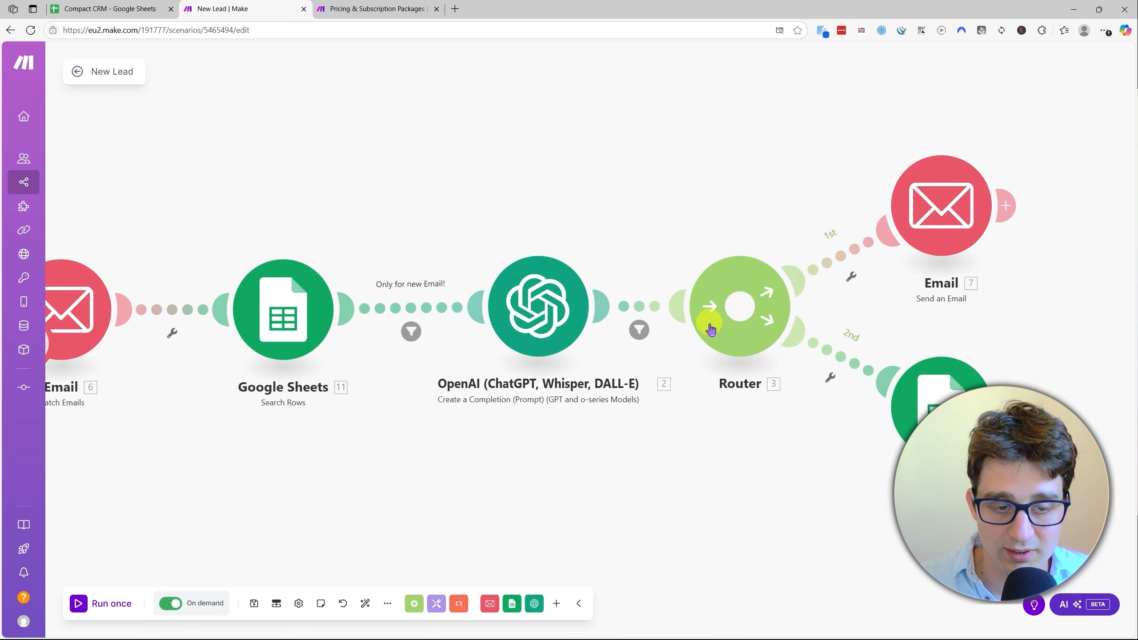
- Open the Send an Email module on the router's first route for a brief look and close it unchanged
scroll(767, 398, down, 1)
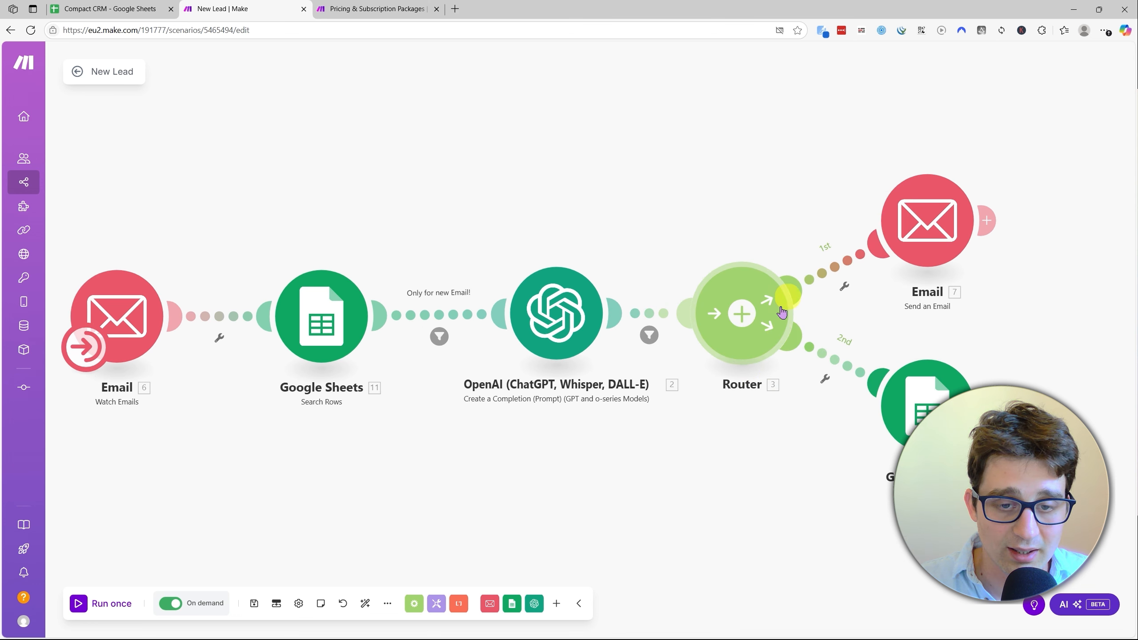
click(926, 218)
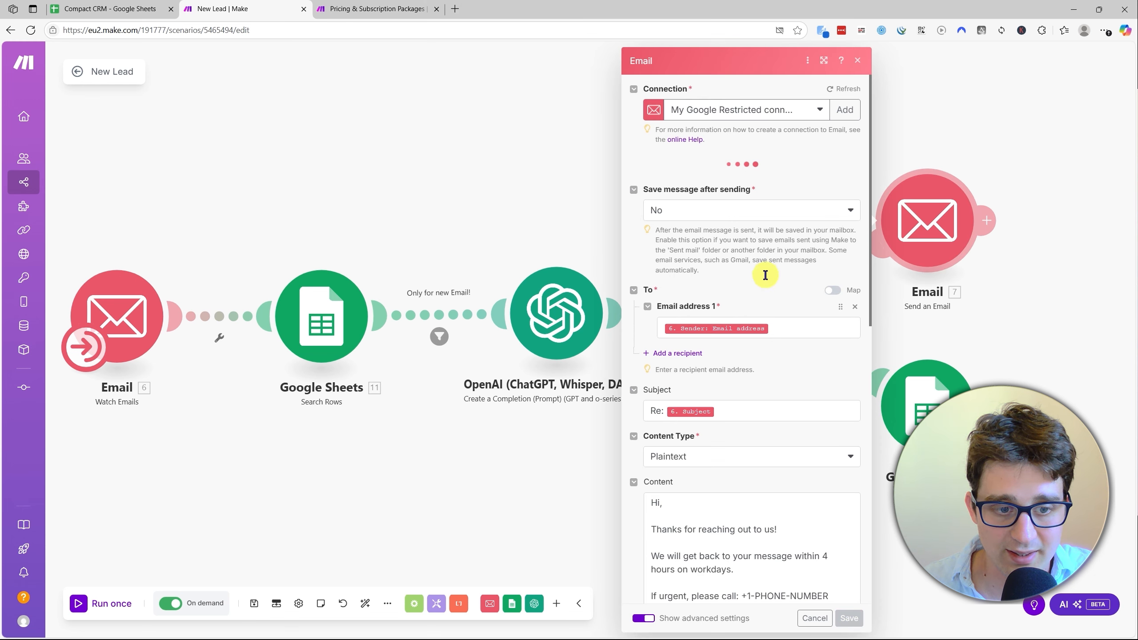
click(856, 61)
- Browse the actions available for the Email app and dismiss the list without adding a module
click(556, 603)
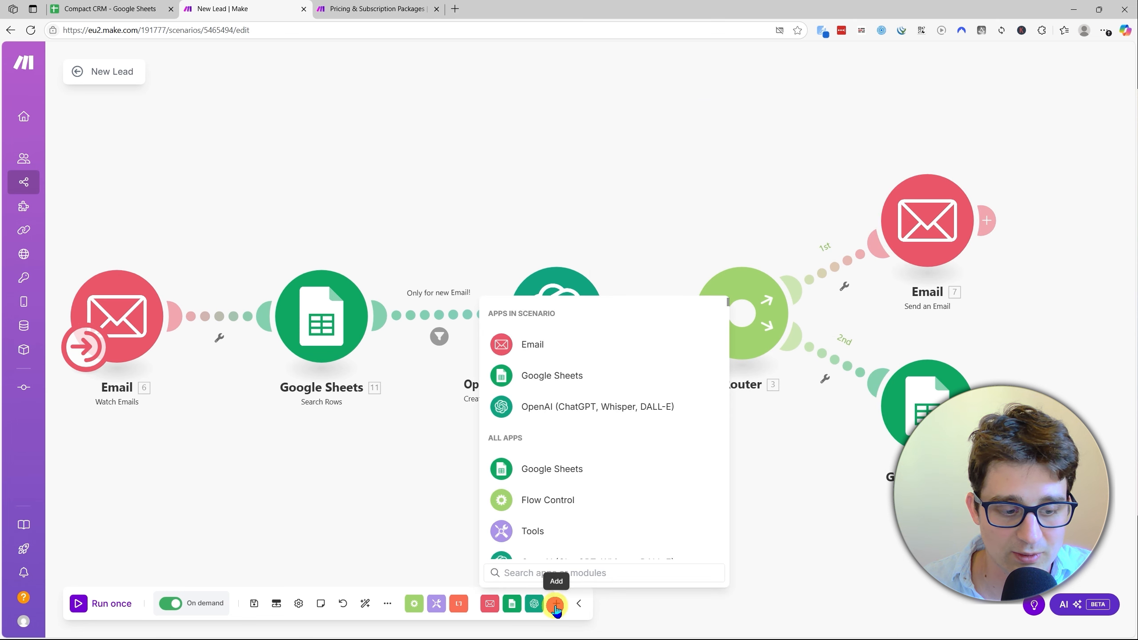
click(532, 345)
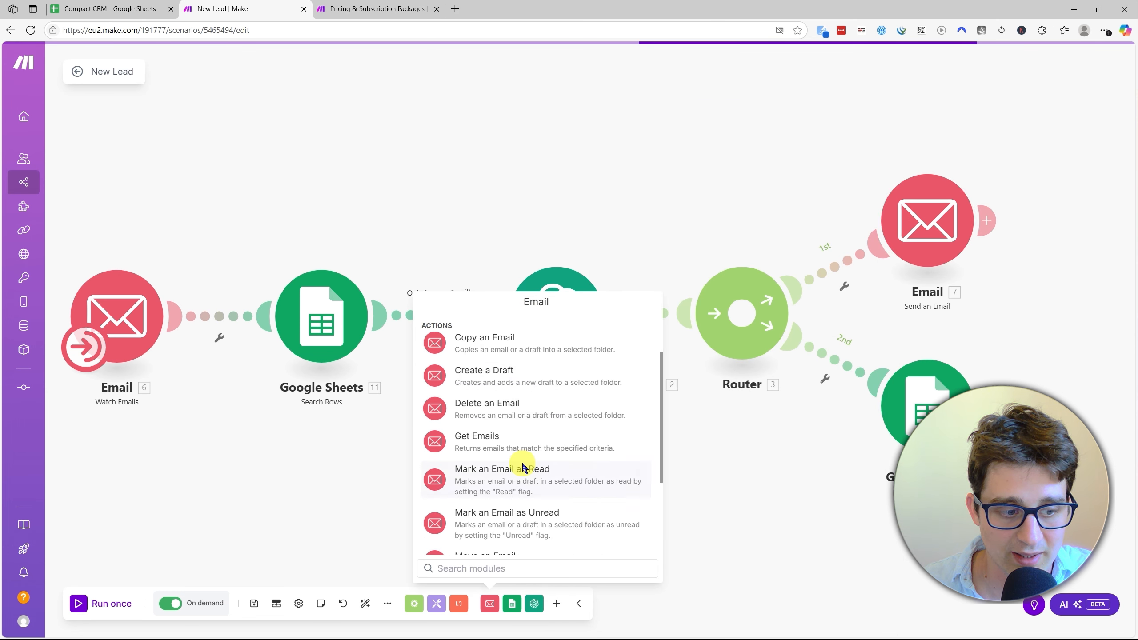
scroll(523, 467, down, 2)
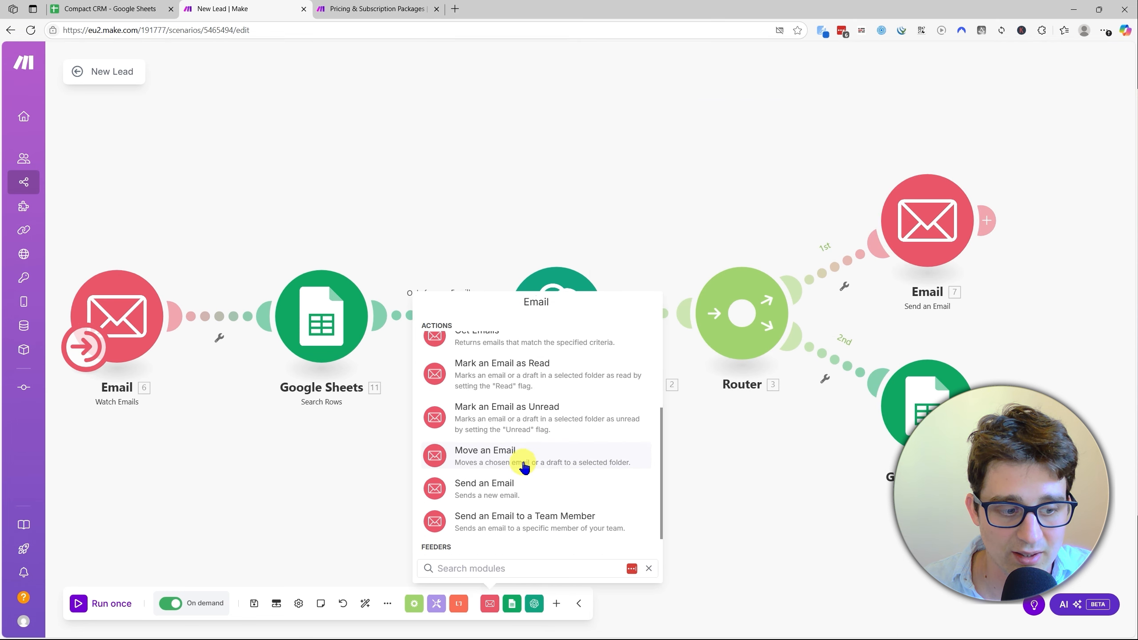
click(745, 471)
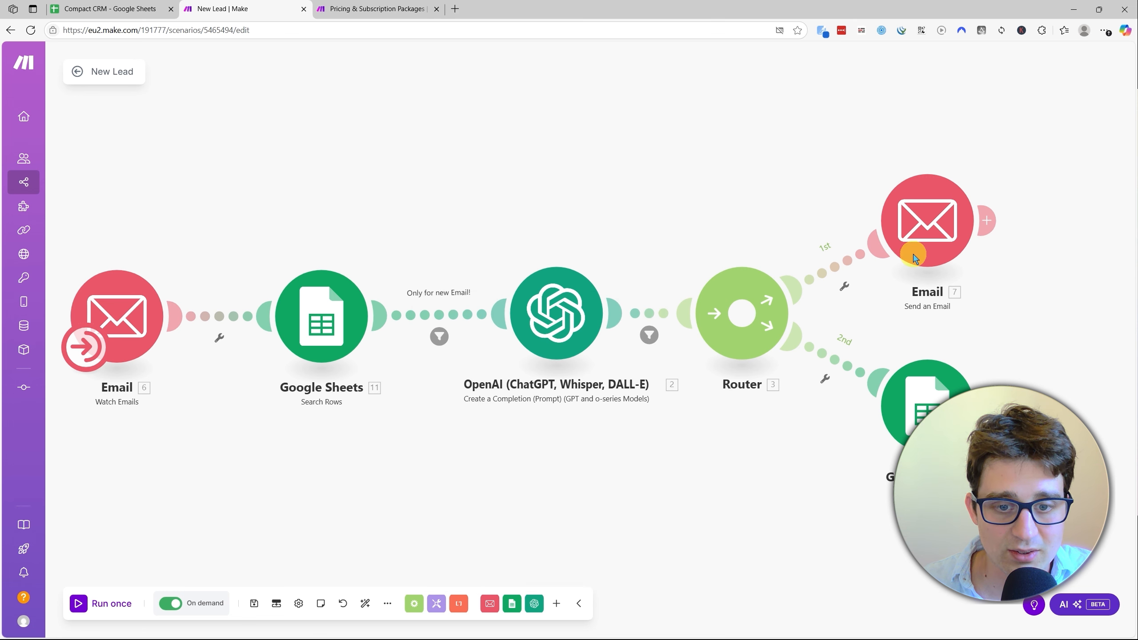
- Open the Send an Email module on the router's first route and examine its recipient mapping against the available mappable items
click(936, 219)
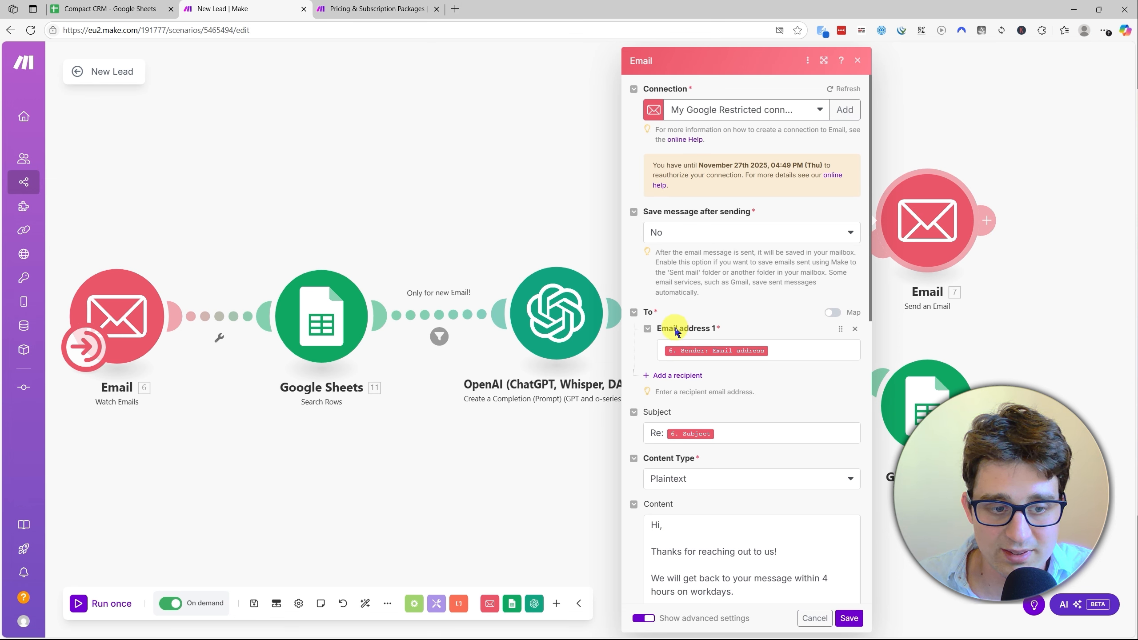
click(808, 350)
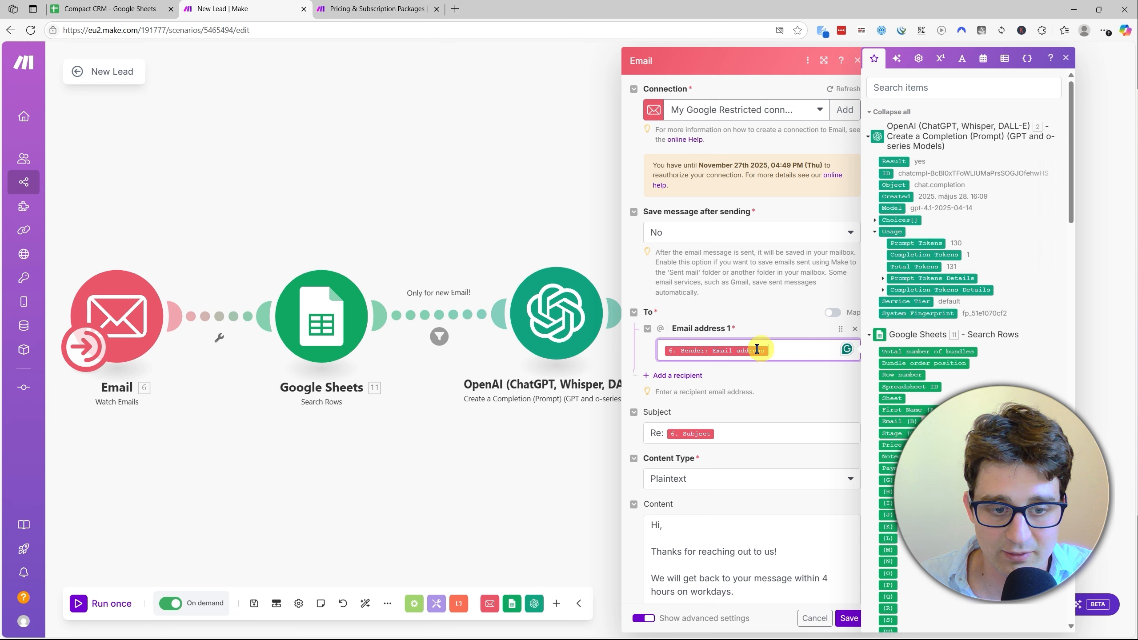
scroll(981, 313, down, 15)
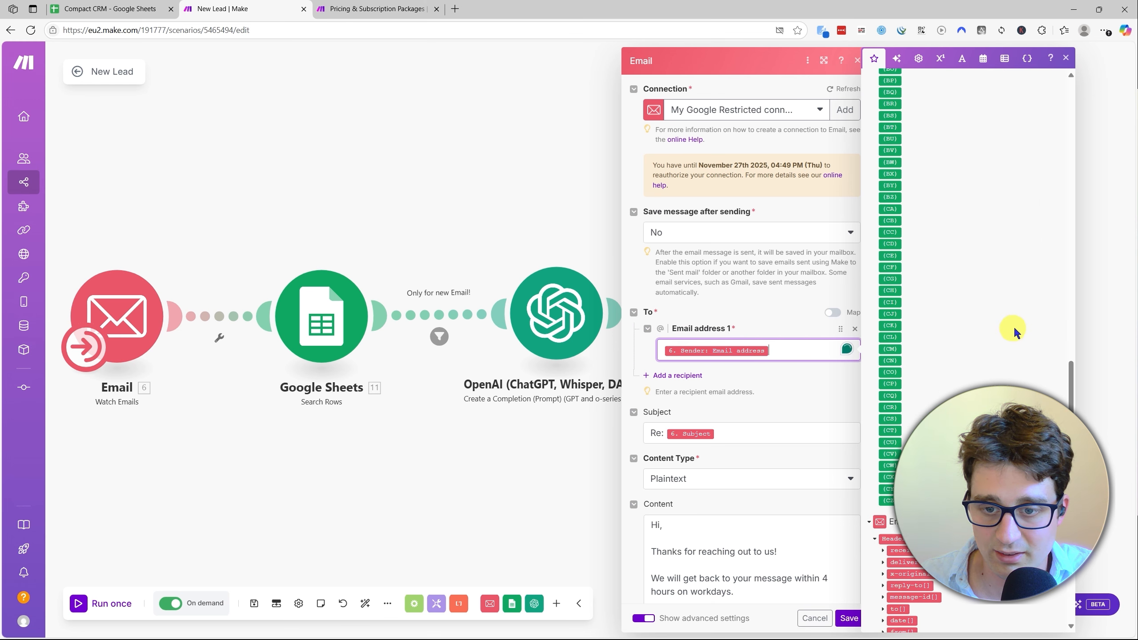
scroll(1004, 327, down, 1)
scroll(960, 287, up, 1)
scroll(1015, 355, down, 2)
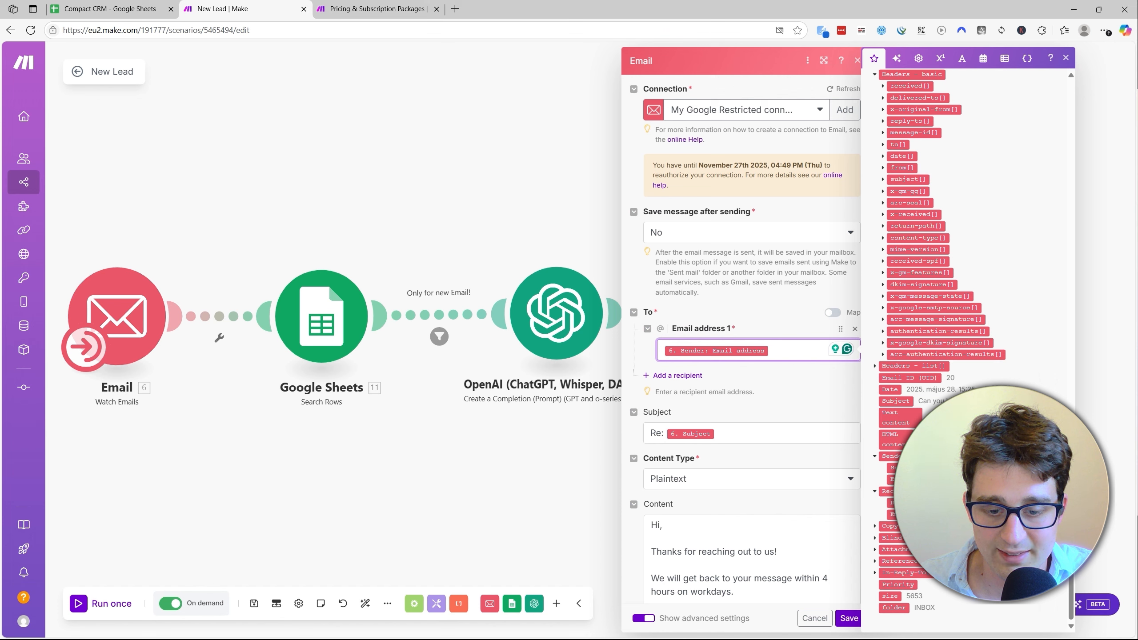
click(1064, 60)
- Examine the Subject field of the auto-reply, with its Re: prefix and mapped incoming subject
scroll(761, 401, down, 3)
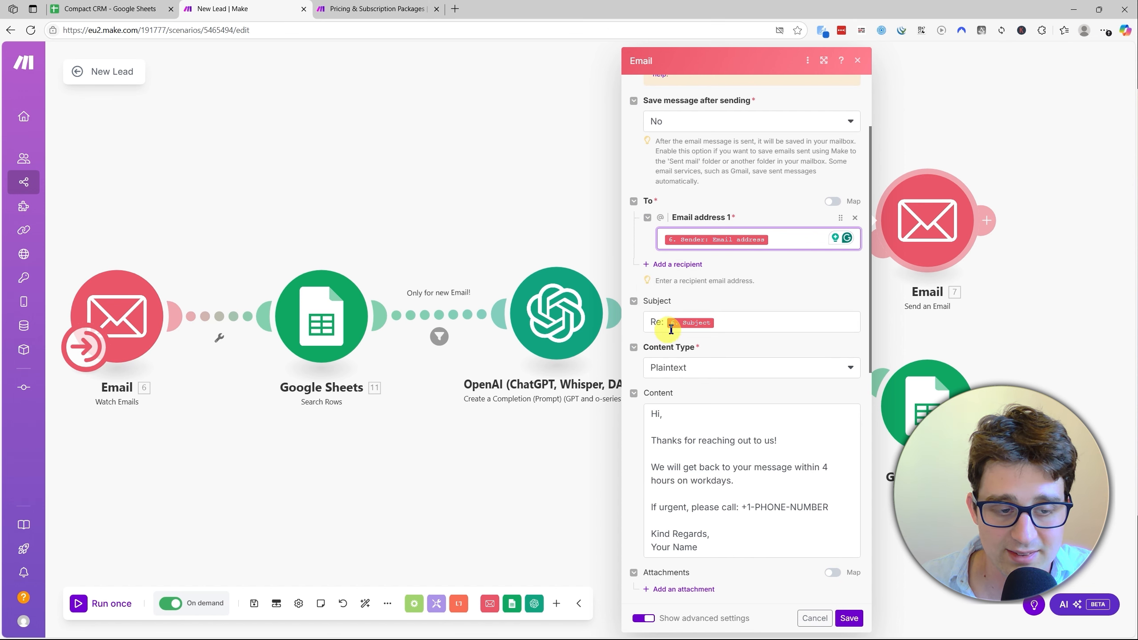
click(652, 322)
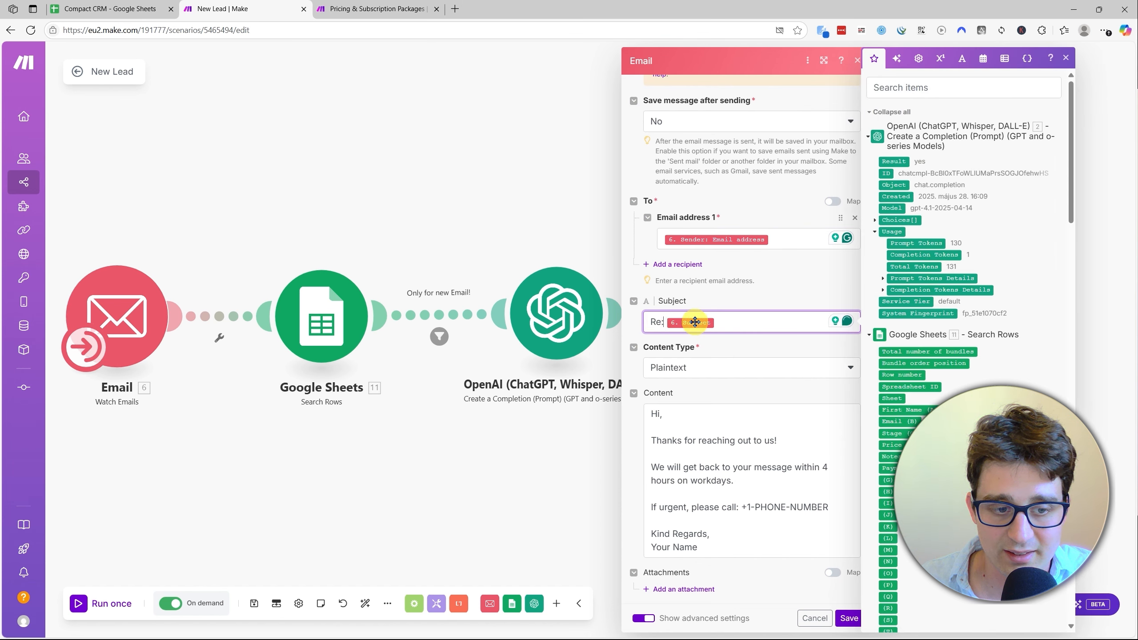
click(718, 349)
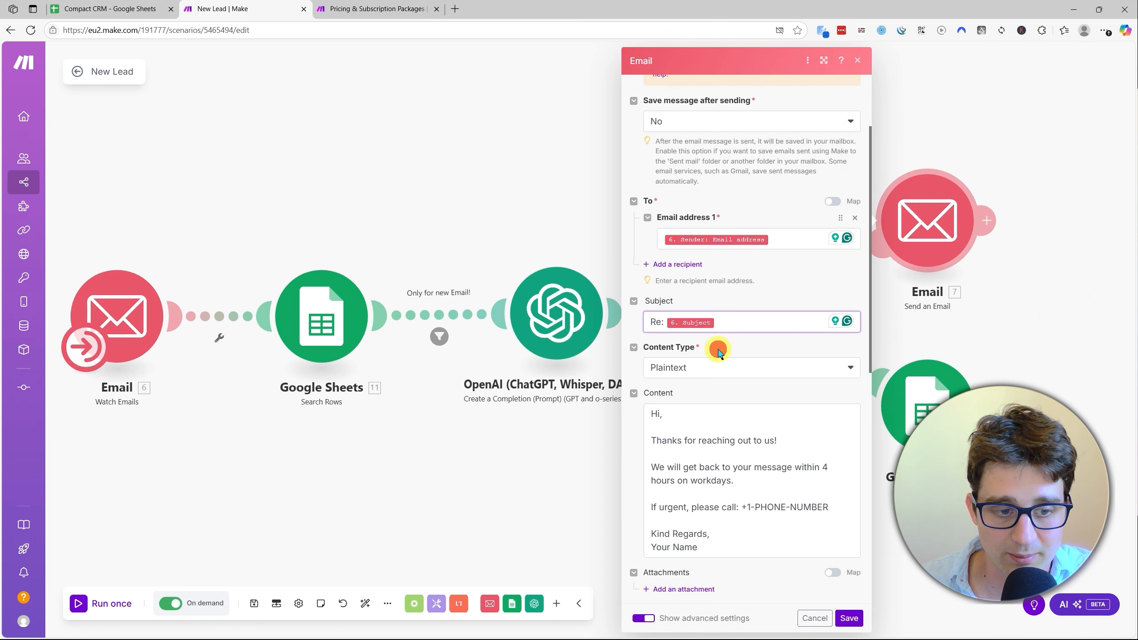
scroll(726, 355, down, 4)
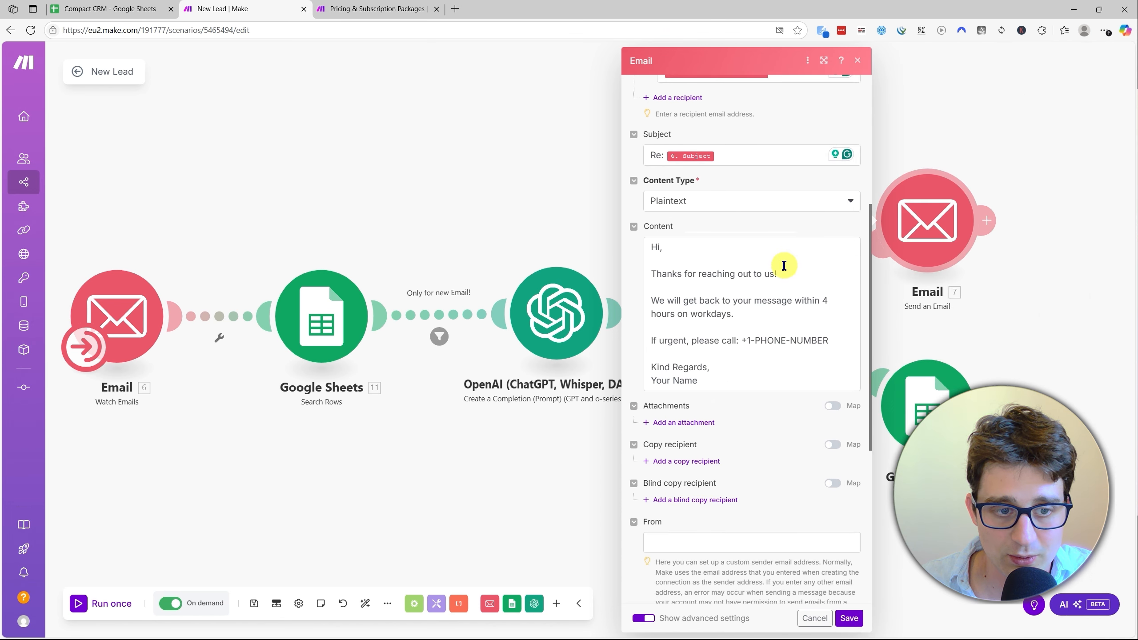
scroll(782, 262, down, 1)
scroll(761, 261, up, 1)
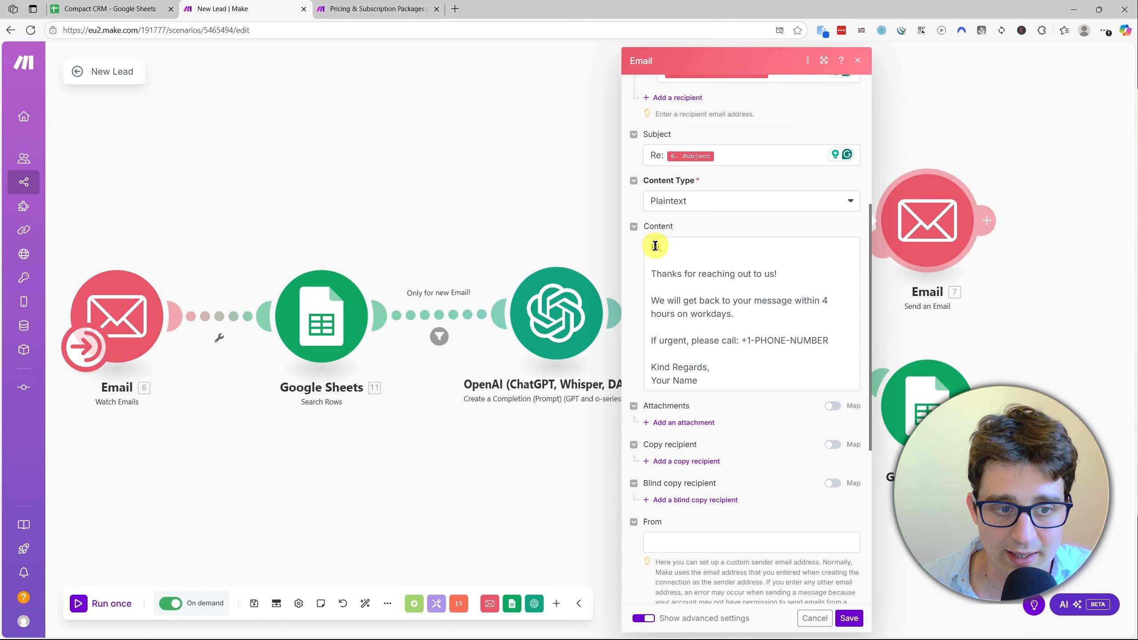
- Review the auto-reply's message content and its remaining advanced fields, including In-Reply-To, and save the Email module
drag(652, 245, 724, 359)
click(724, 358)
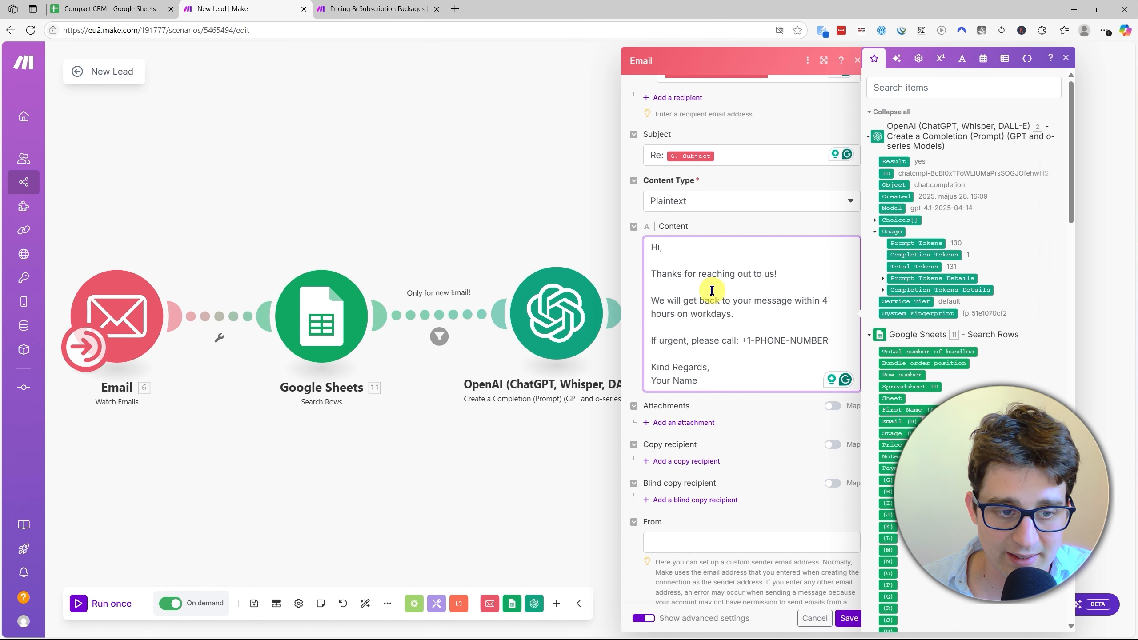
scroll(789, 452, down, 2)
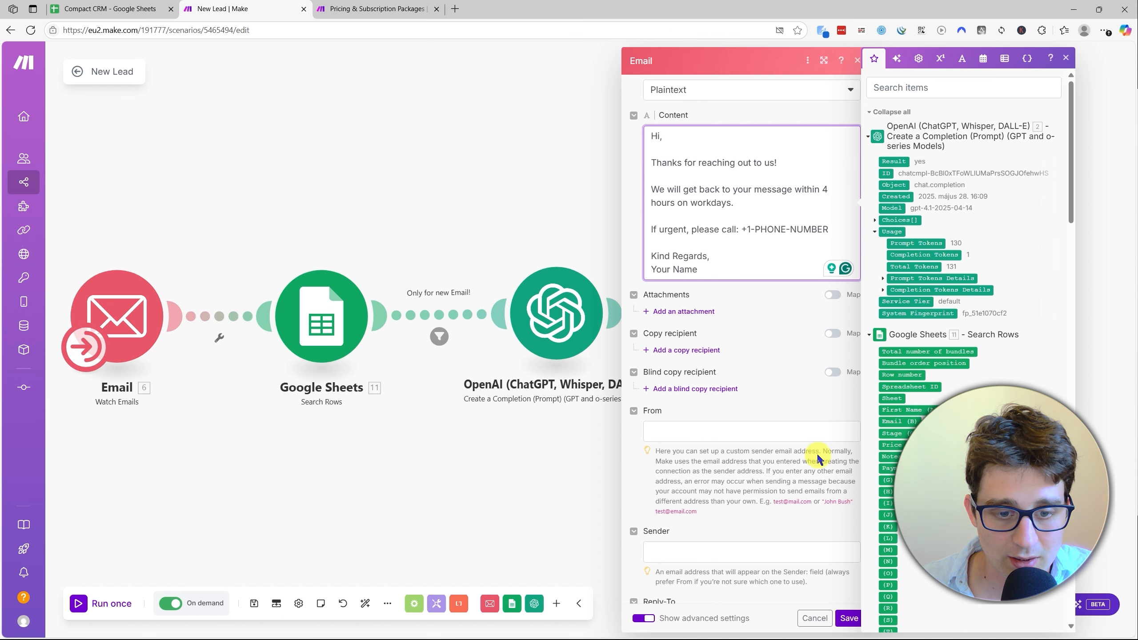
scroll(817, 458, down, 2)
click(1066, 58)
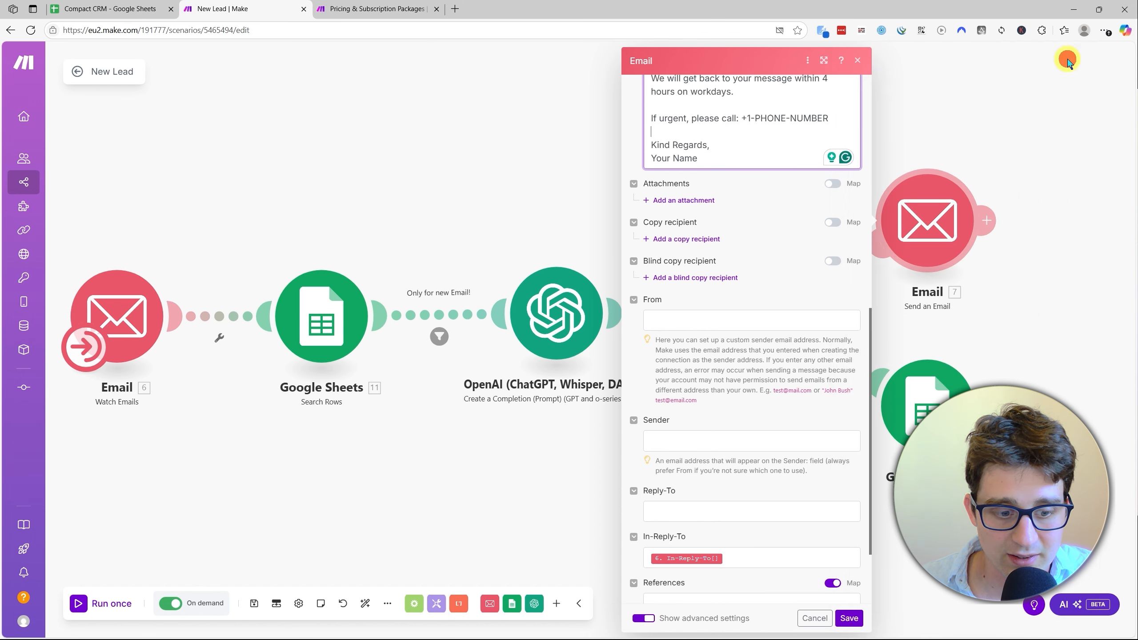
scroll(750, 450, down, 1)
scroll(756, 462, up, 2)
scroll(756, 458, up, 4)
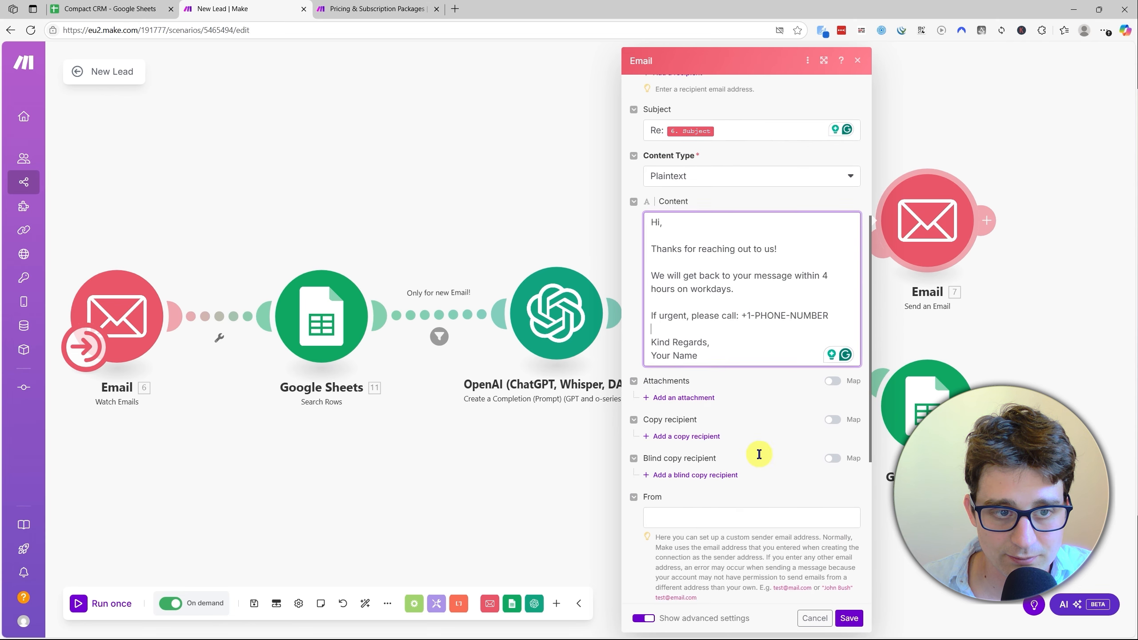
click(851, 619)
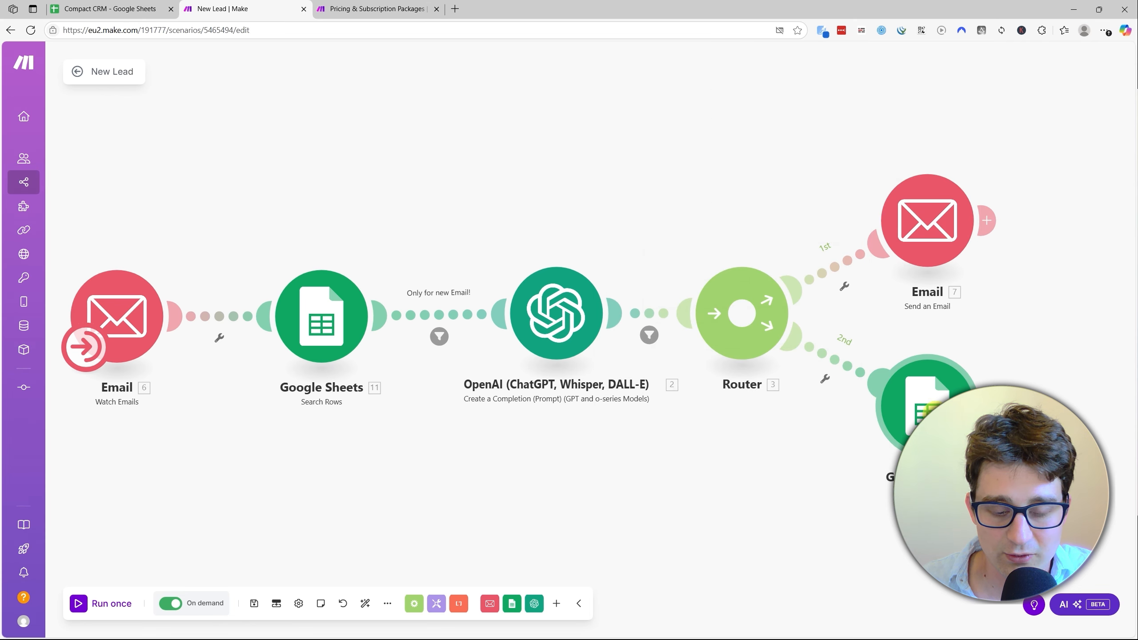
- Open the Google Sheets module on the router's second route and examine its target sheet and the First Name and Email mappings
click(930, 407)
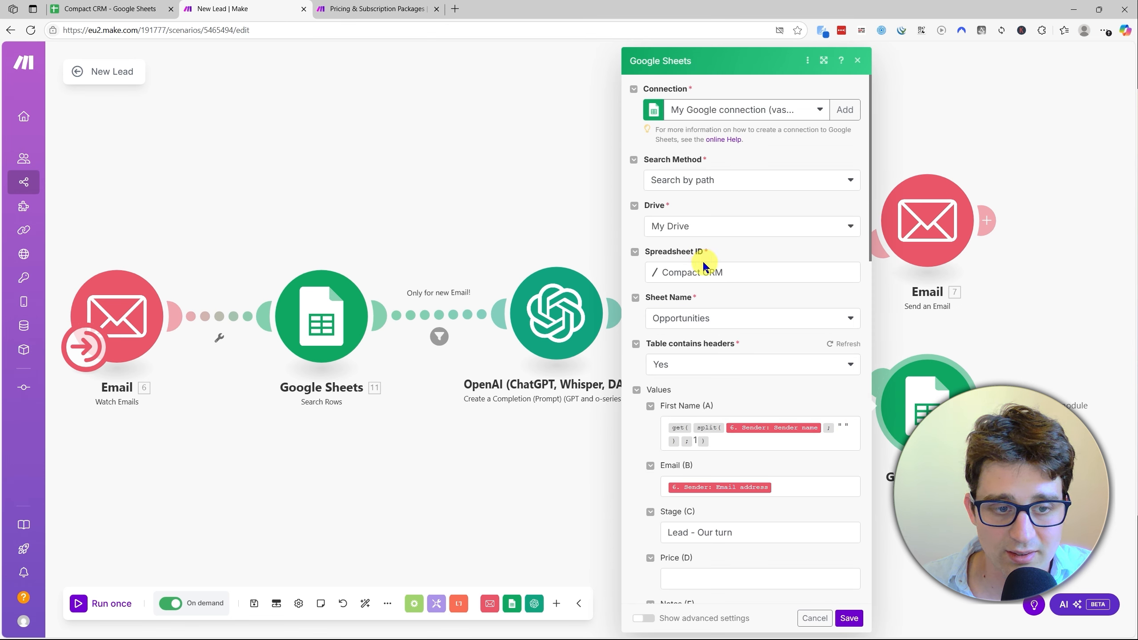
scroll(702, 313, down, 1)
scroll(799, 339, down, 1)
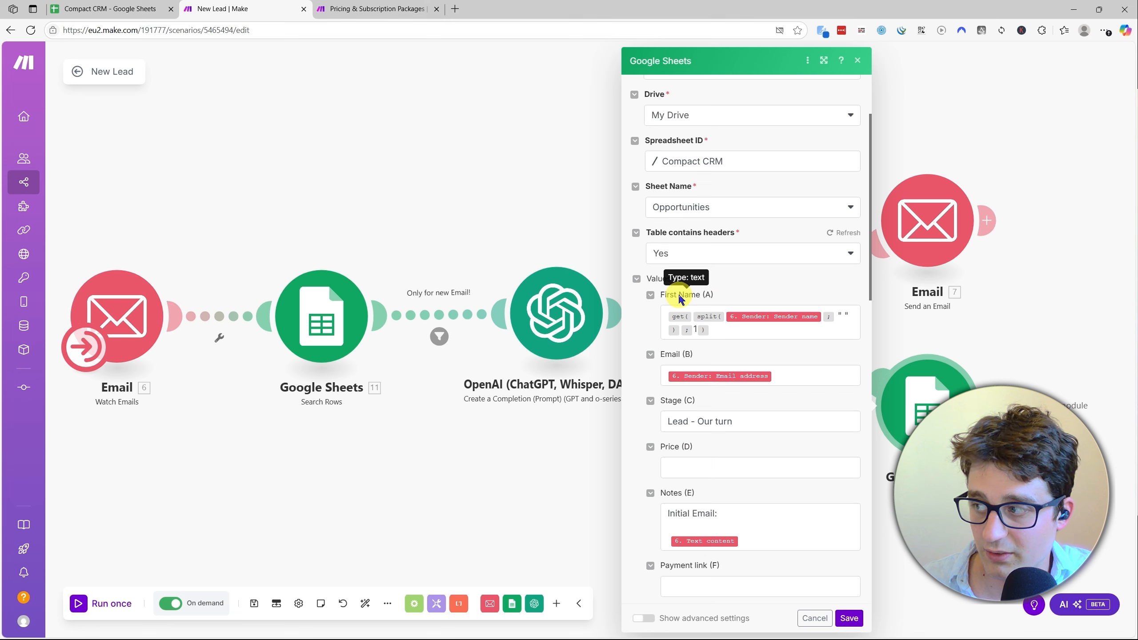
scroll(680, 299, down, 1)
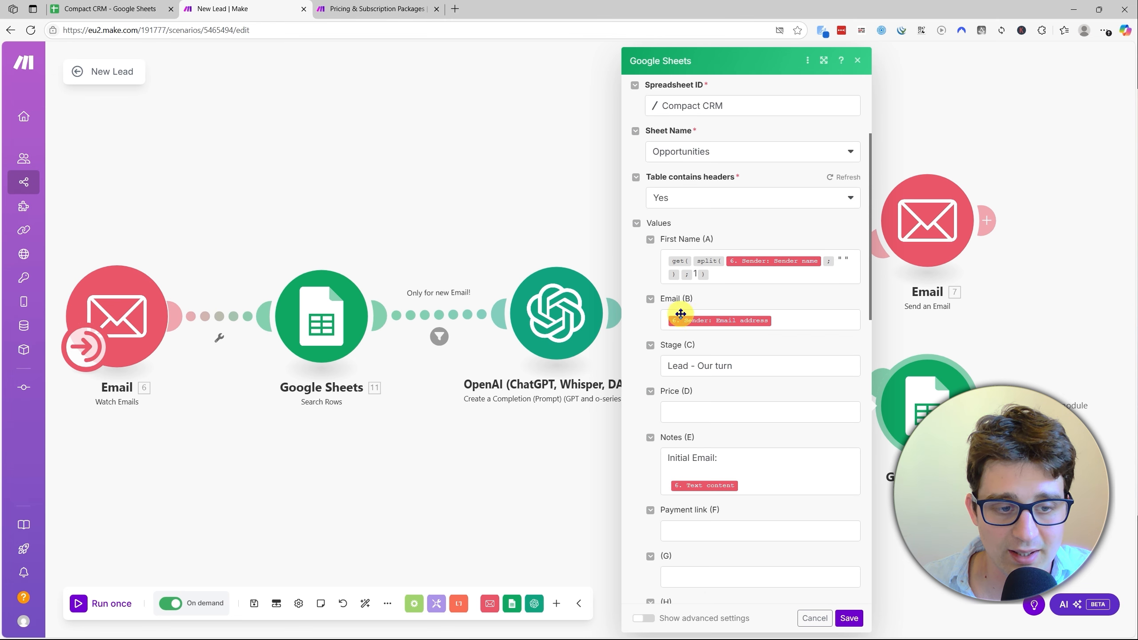
scroll(717, 327, down, 2)
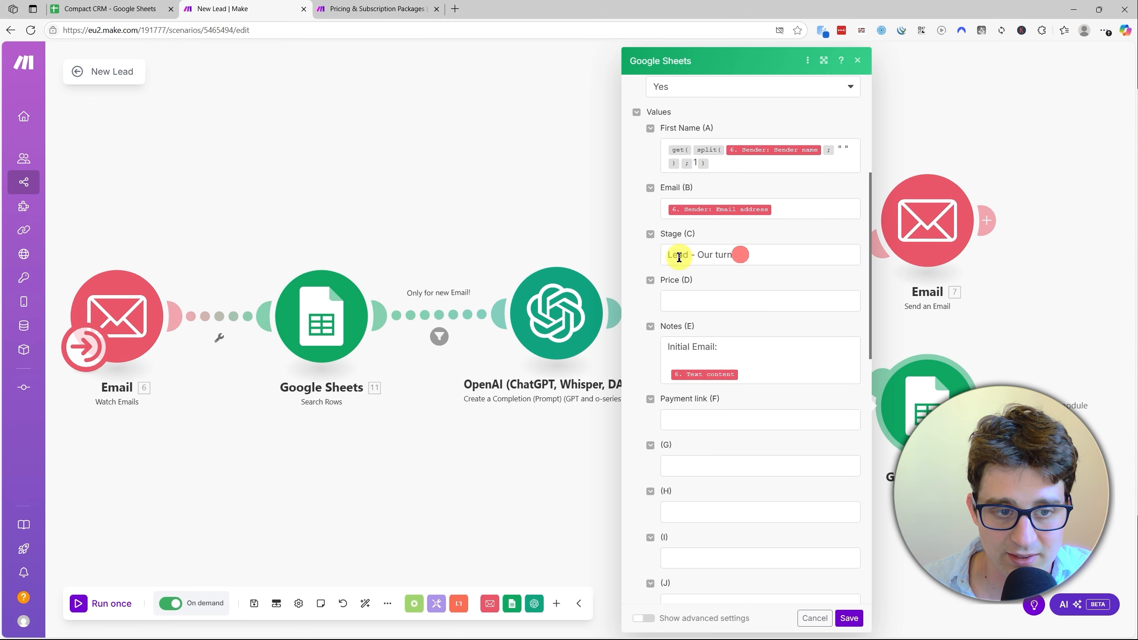
- Check the Stage and Notes values for the new lead row and save the Google Sheets module
drag(679, 257, 666, 257)
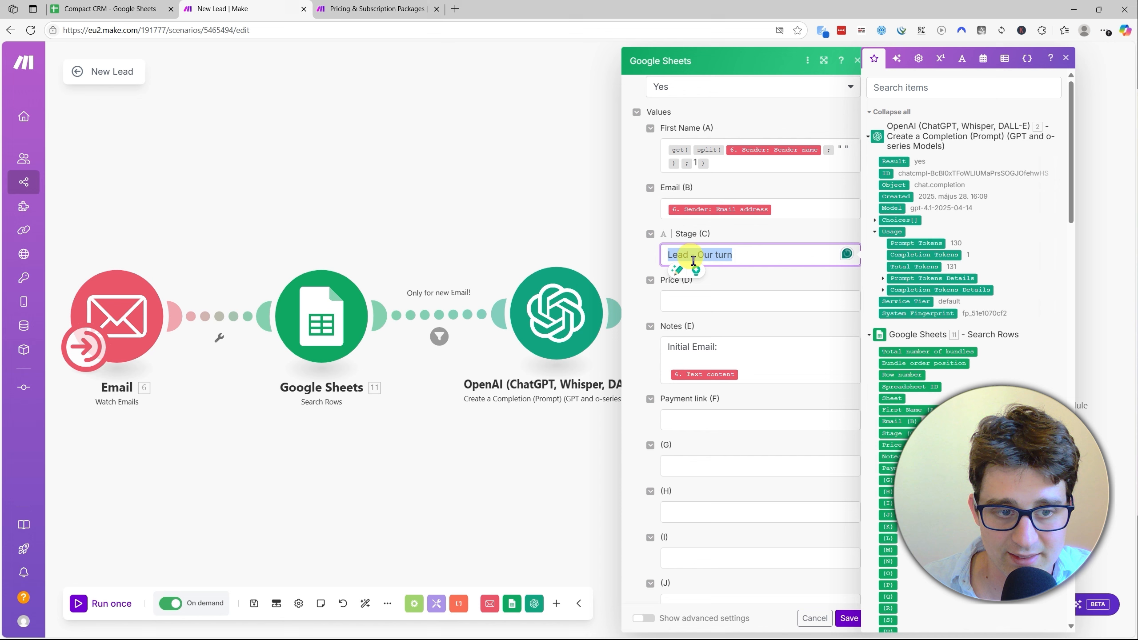
click(736, 229)
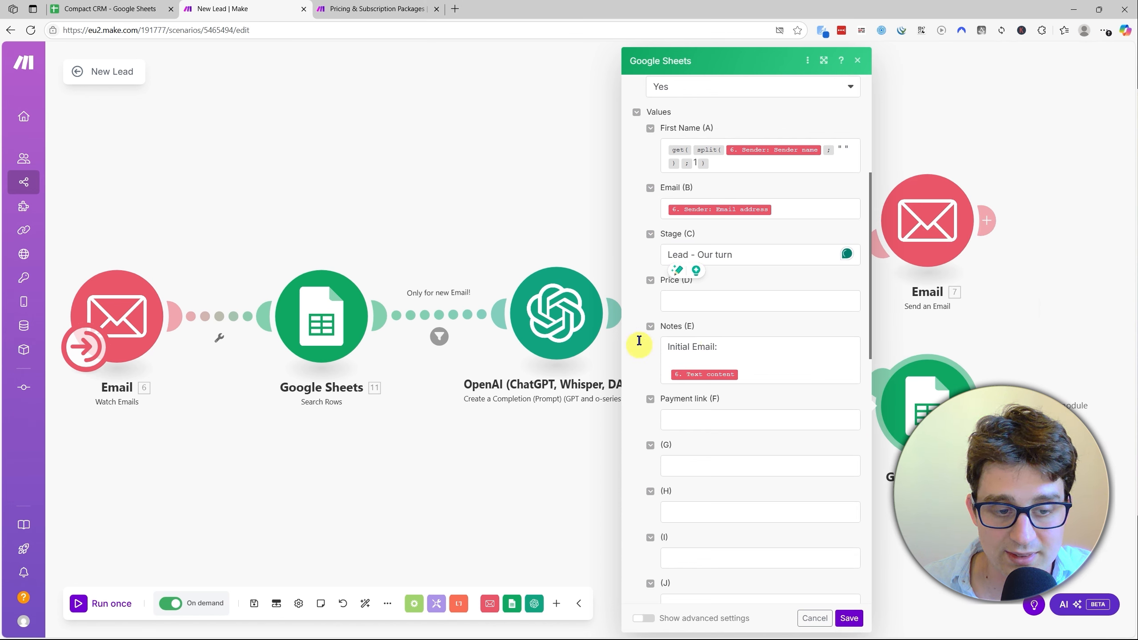
click(692, 349)
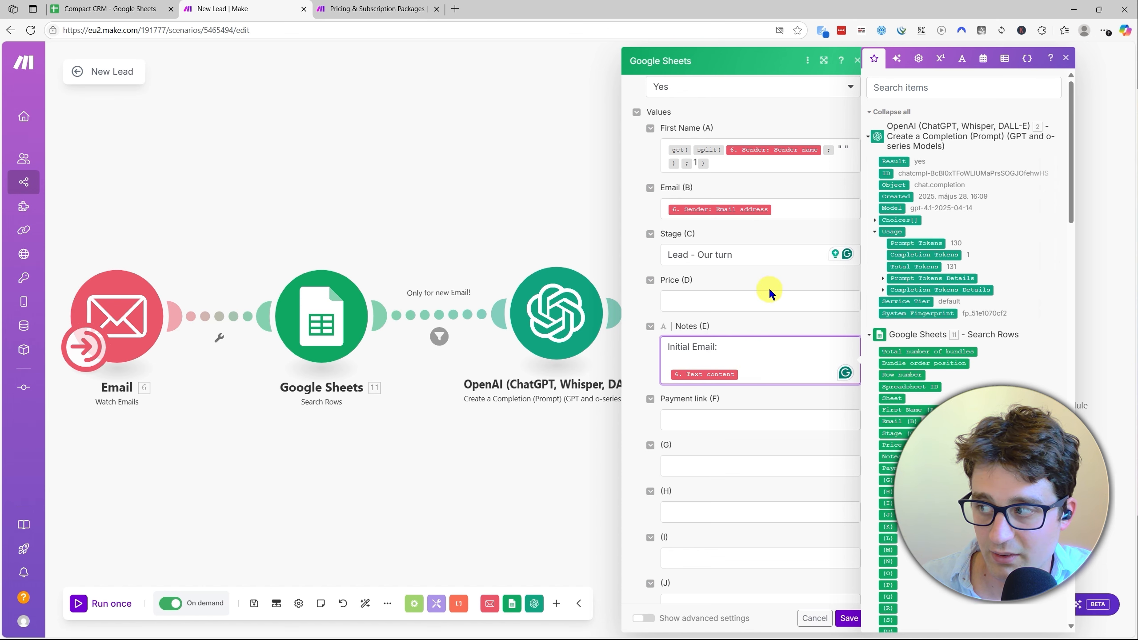
click(771, 324)
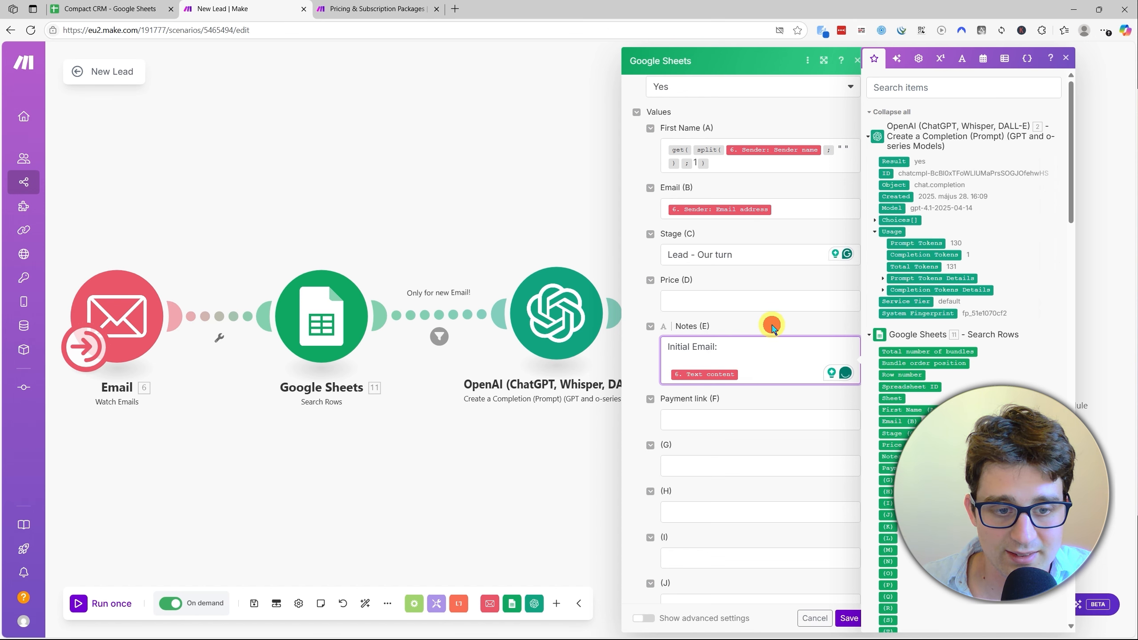
scroll(841, 388, down, 12)
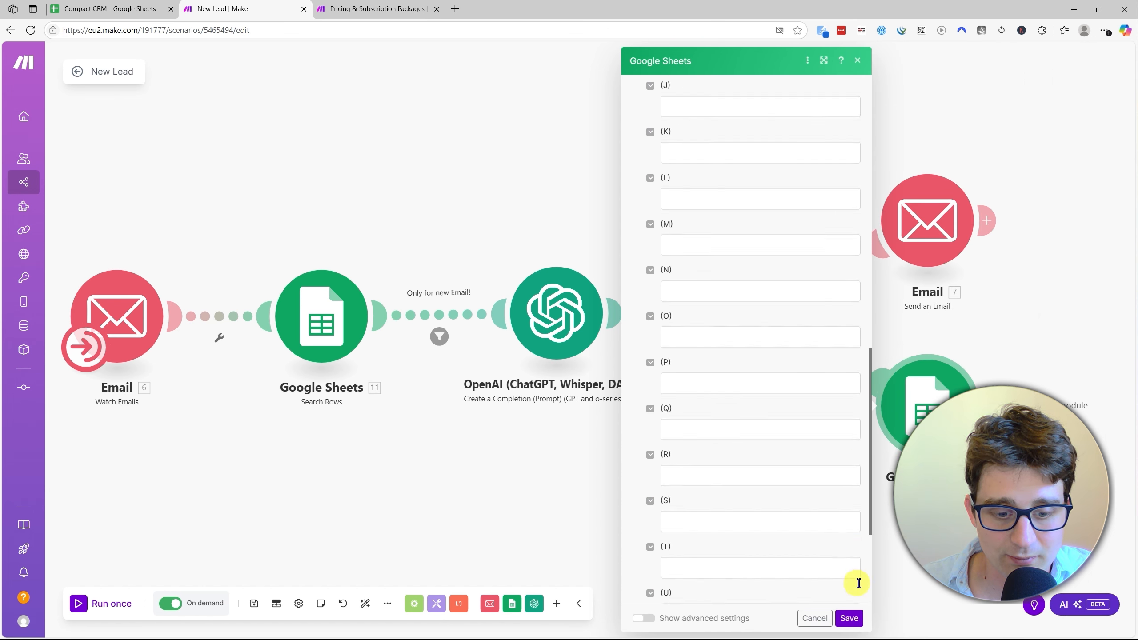
click(849, 619)
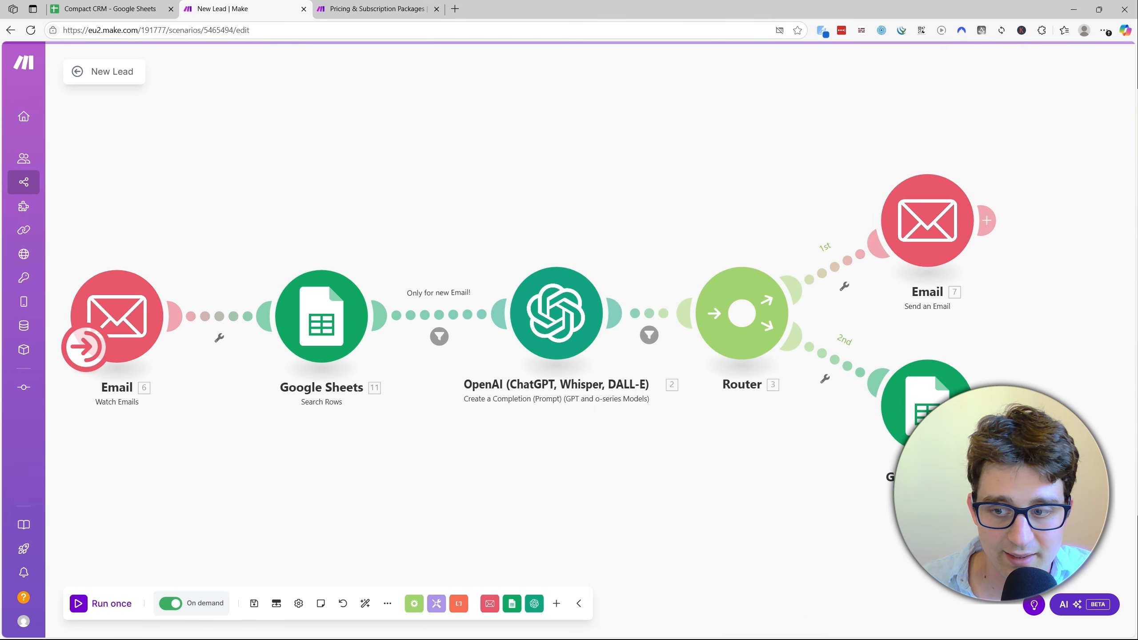
- In the Automated Email scenario, review the Search Rows module's spreadsheet, Stage filter and limit, and save the module
drag(287, 160, 338, 163)
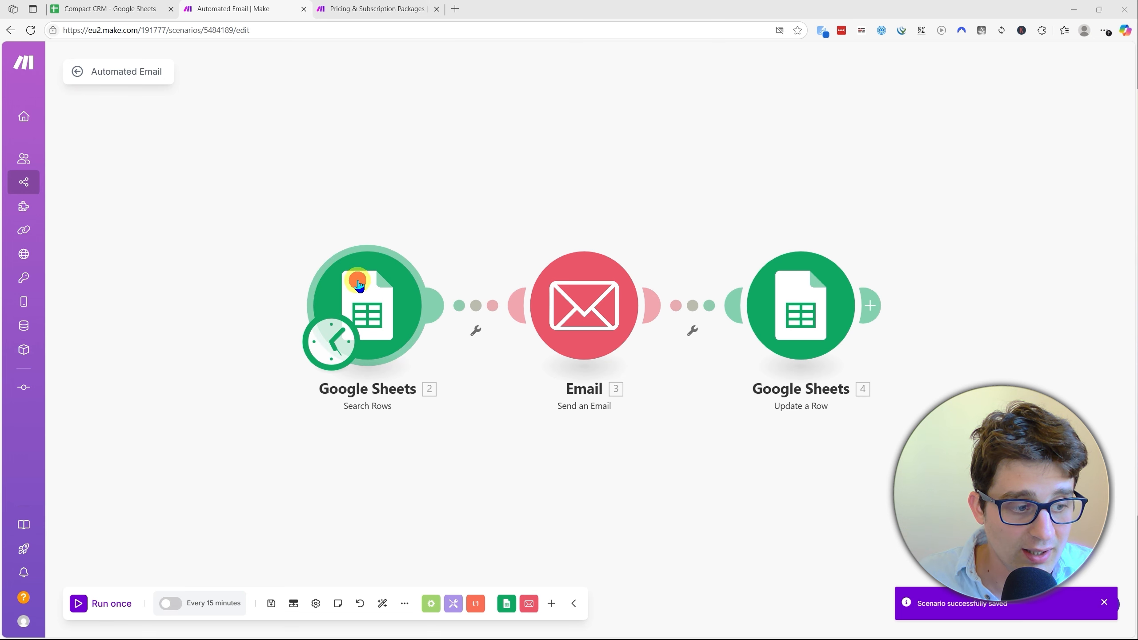
click(425, 321)
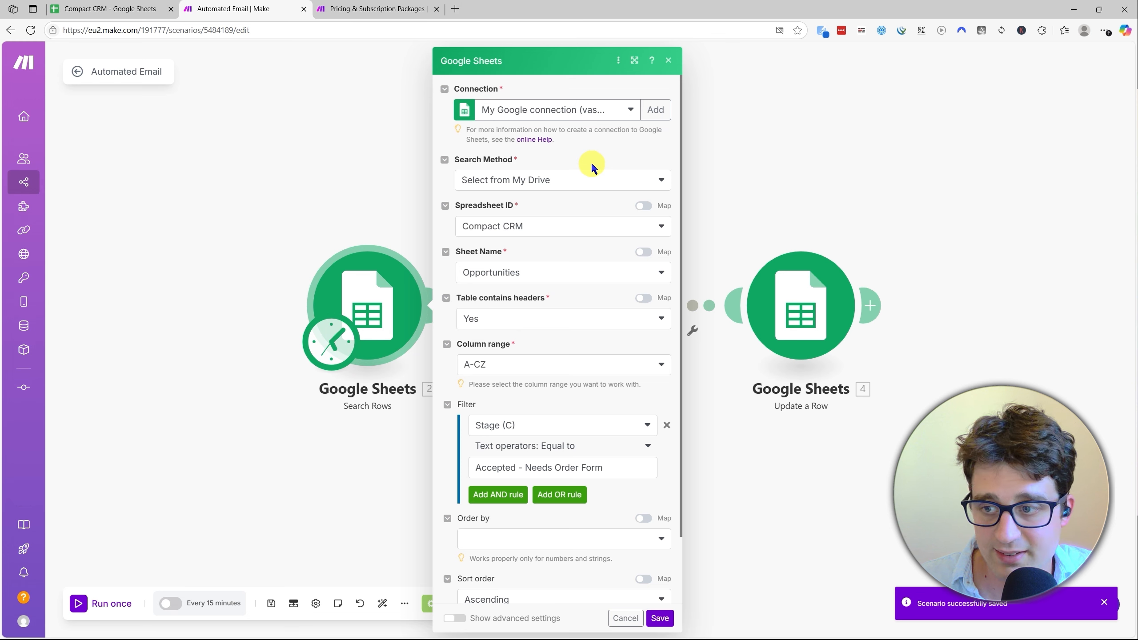
scroll(618, 229, down, 1)
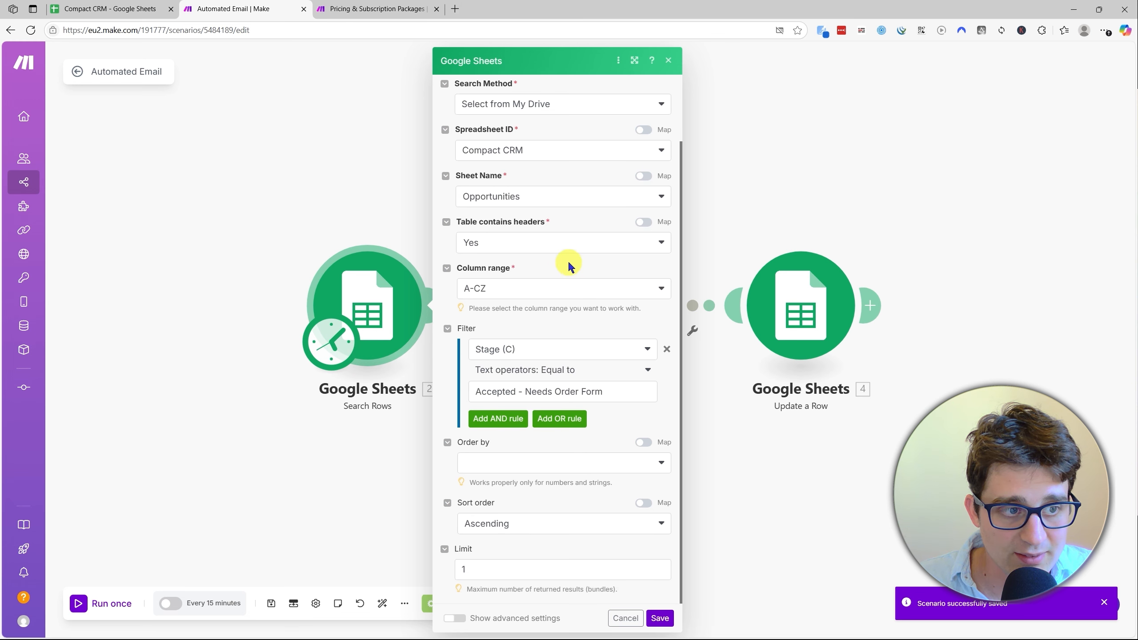
scroll(567, 260, up, 1)
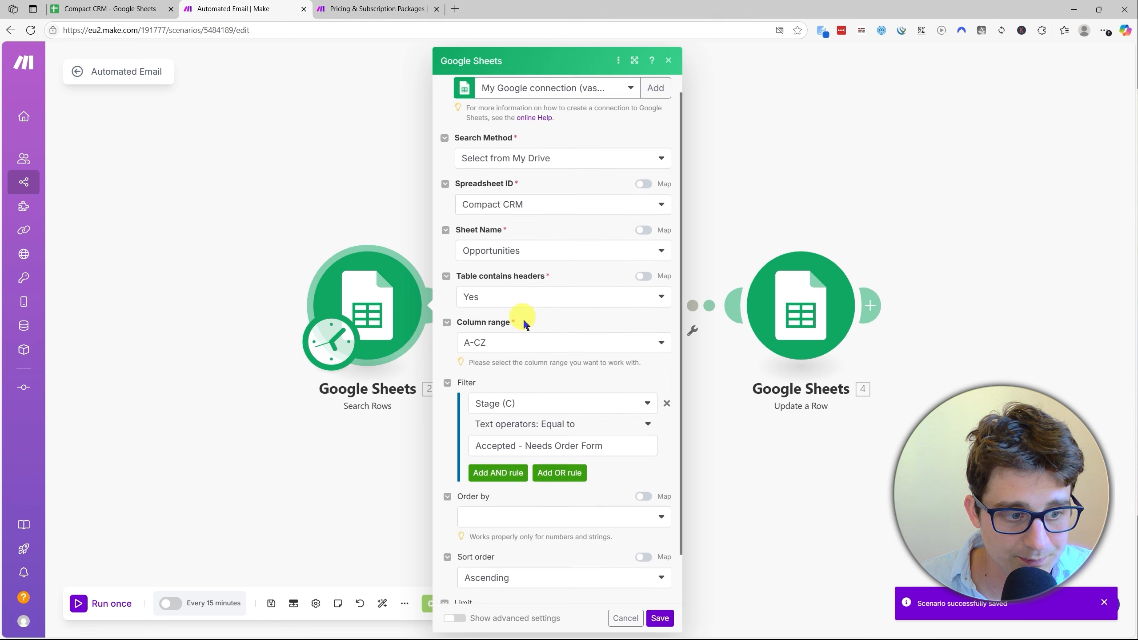
scroll(511, 345, down, 1)
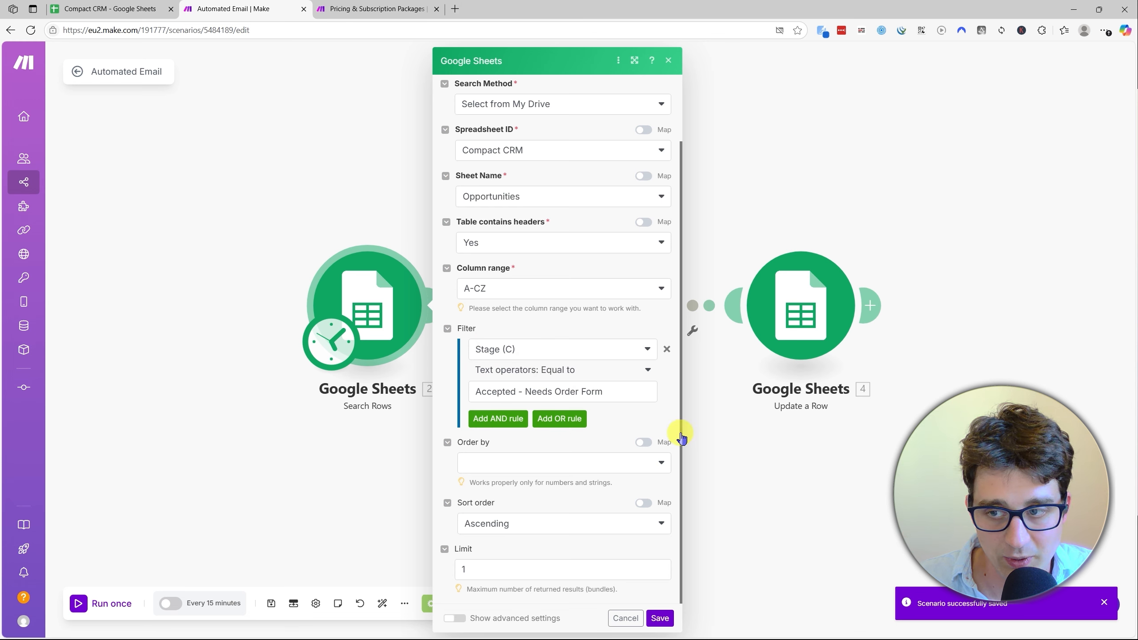
click(660, 618)
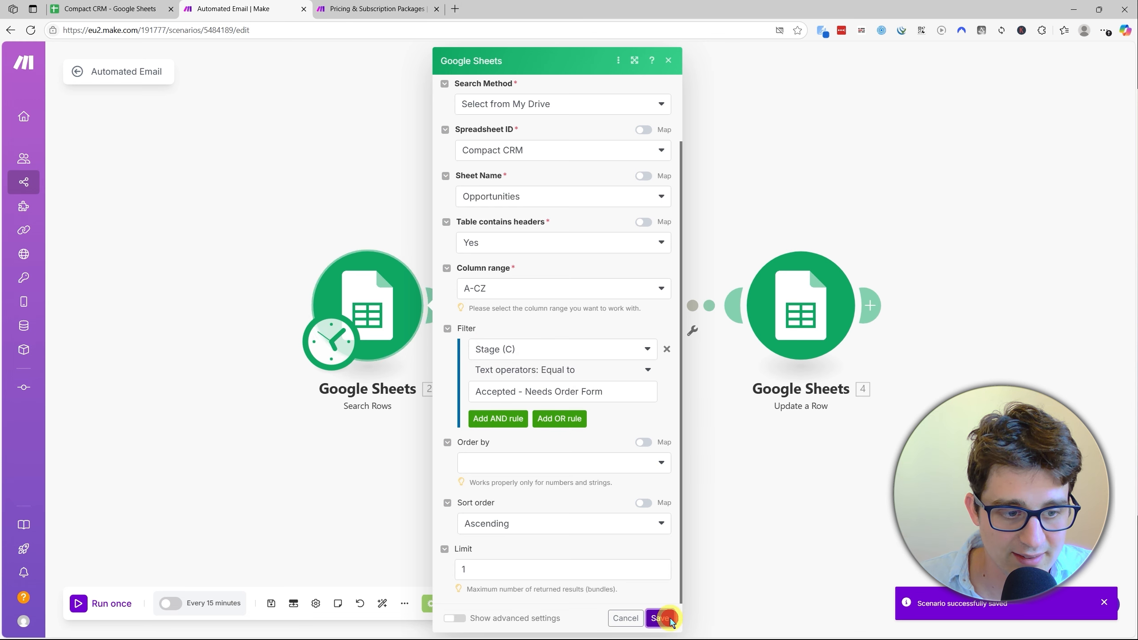
- Open the Send an Email module in the Automated Email scenario and examine its recipient mapping and subject line
click(608, 335)
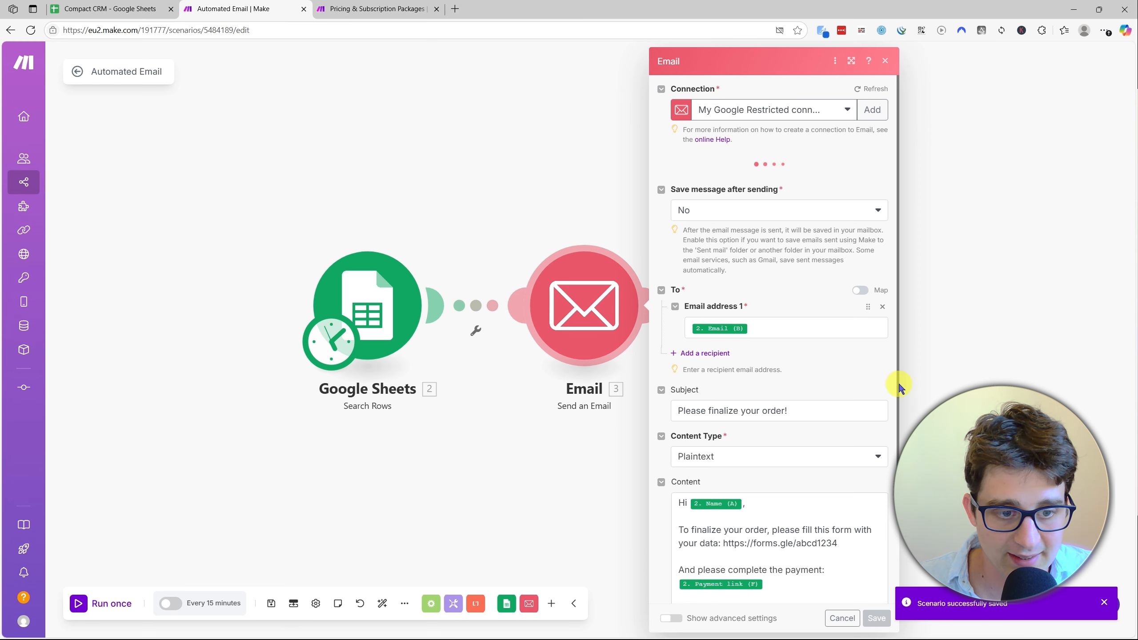
scroll(839, 308, down, 3)
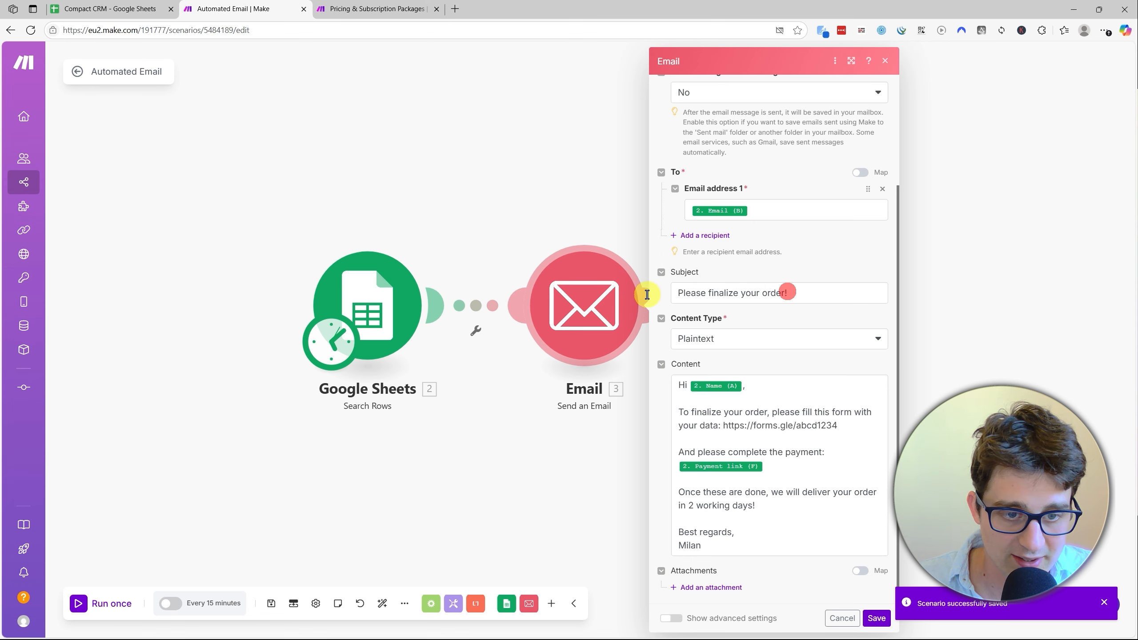
drag(788, 293, 674, 292)
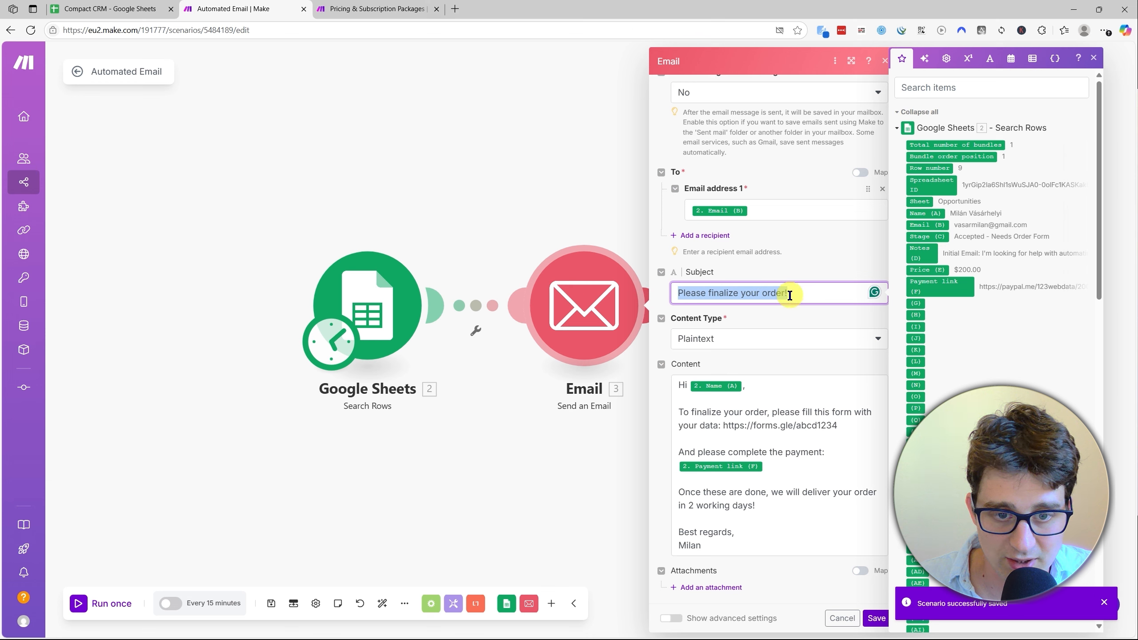
click(793, 312)
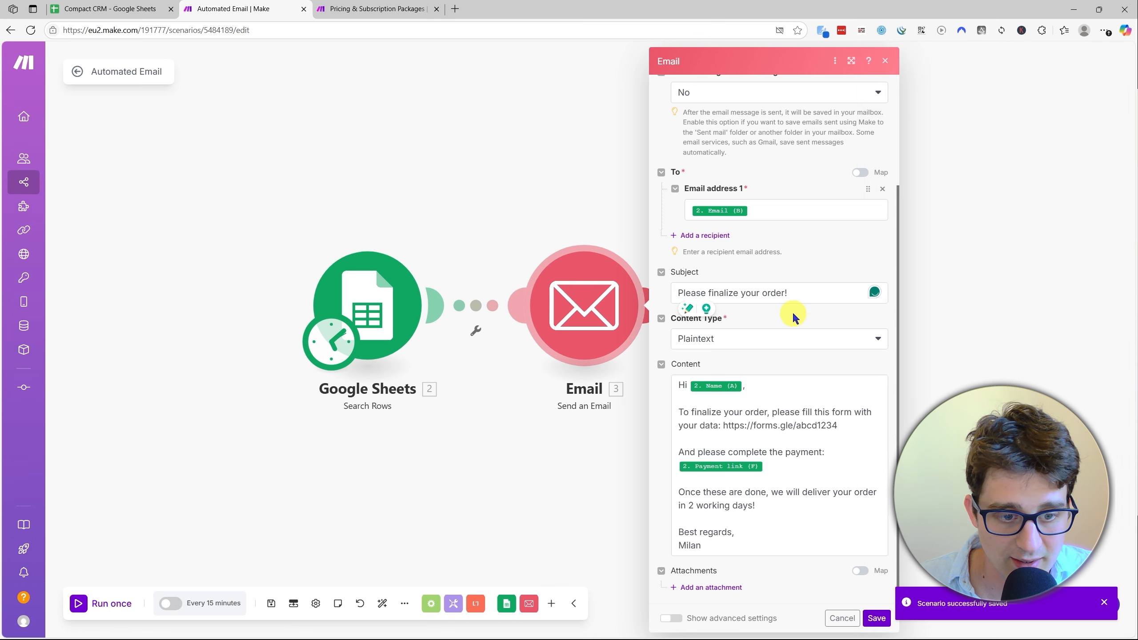
- Review the order email's content, including the form link and the Name and Payment link mappings, and close the Email module
click(758, 412)
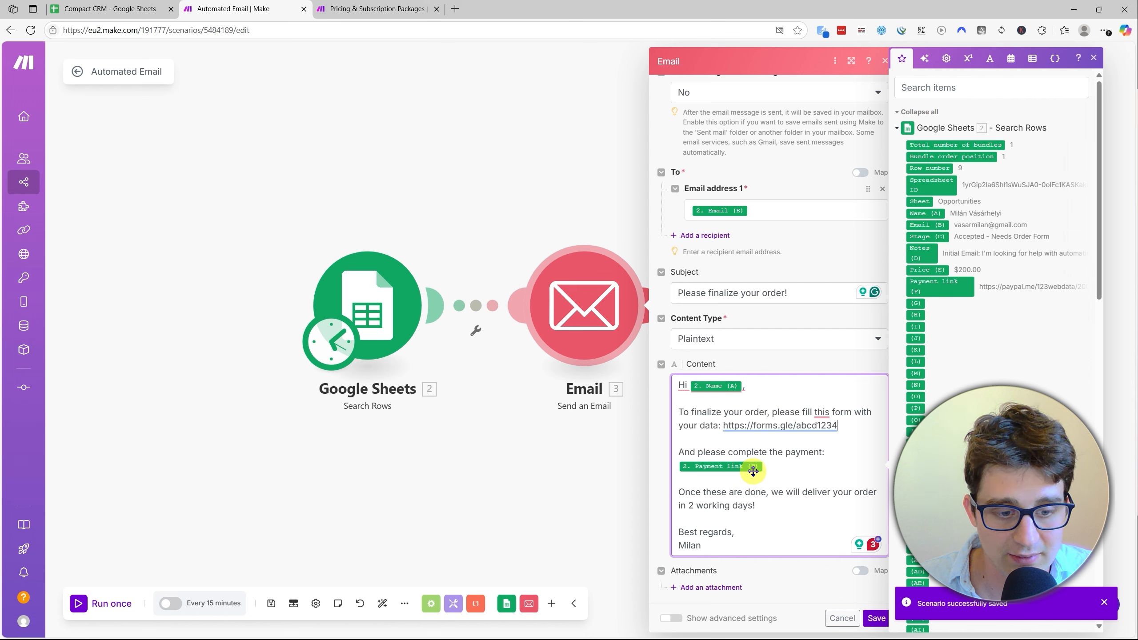
click(745, 446)
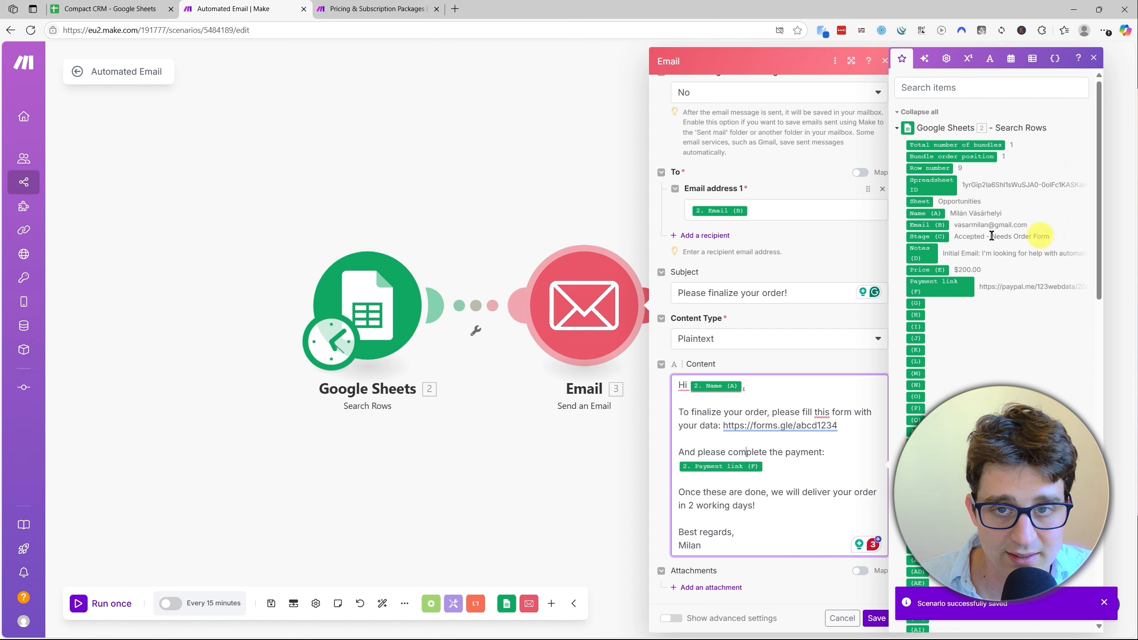
click(1094, 58)
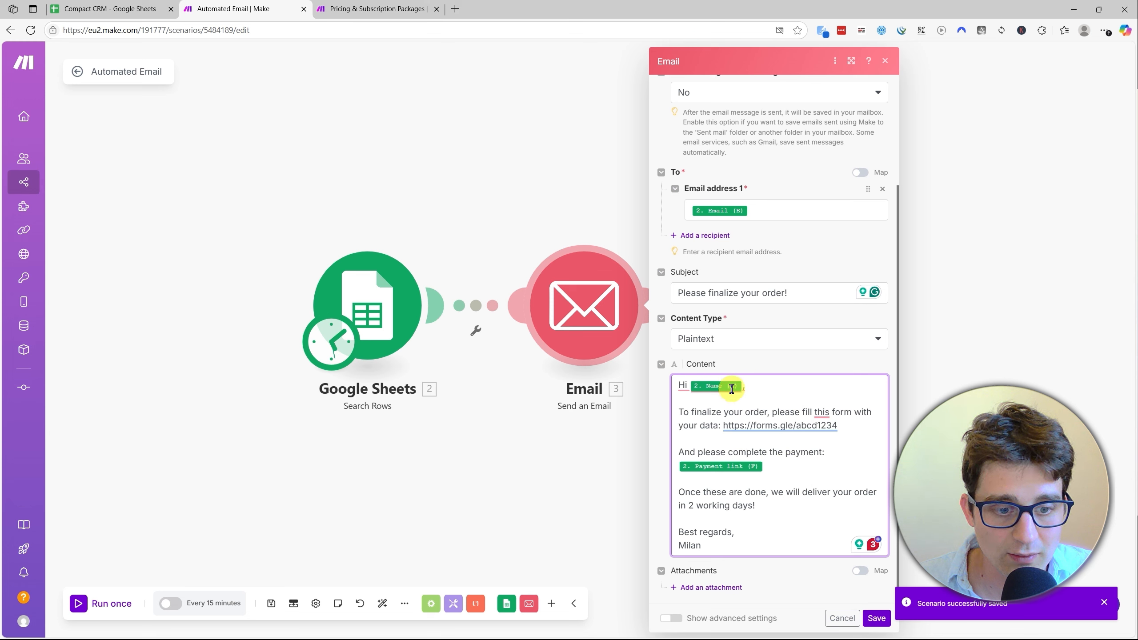
click(857, 475)
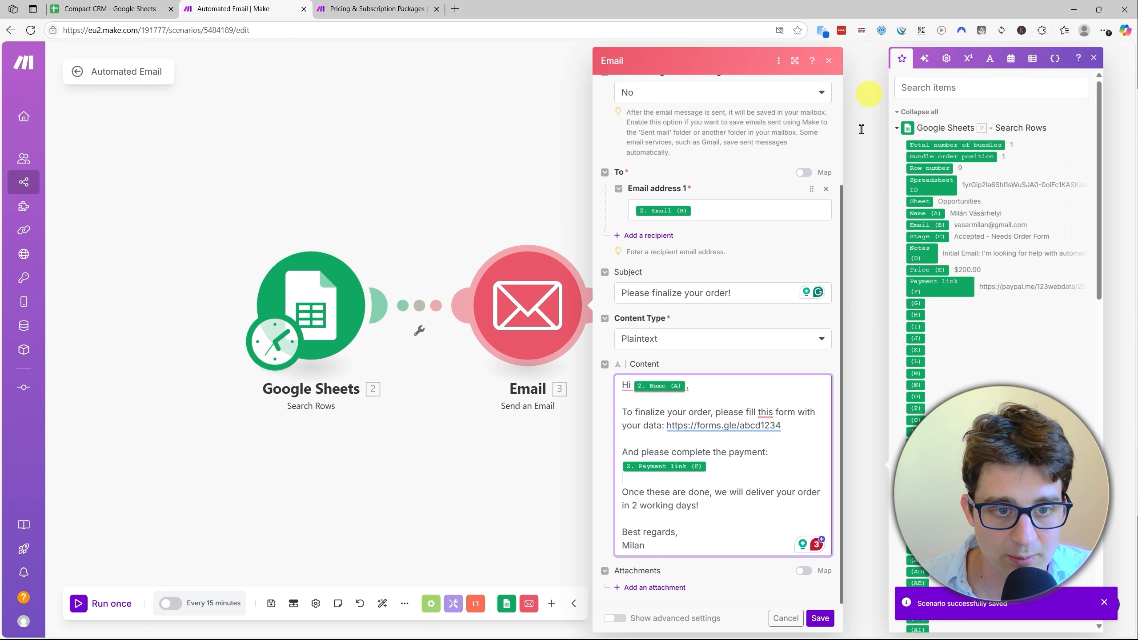
click(829, 61)
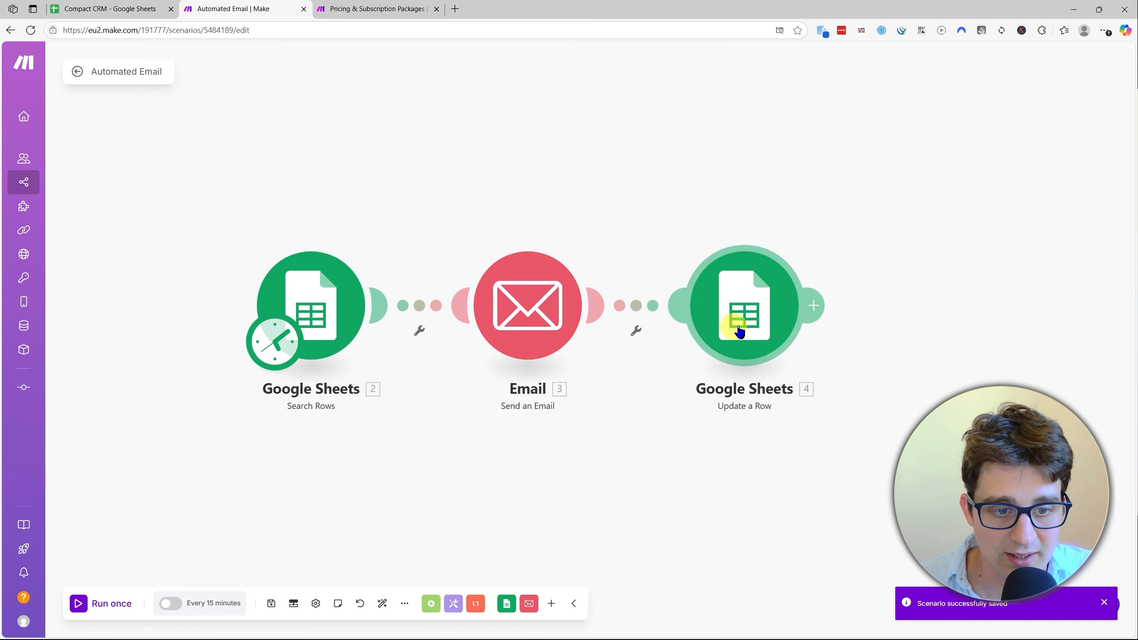
- Inspect the Update a Row module's target sheet, row number mapping and Stage value, and leave the scenario editor
click(753, 295)
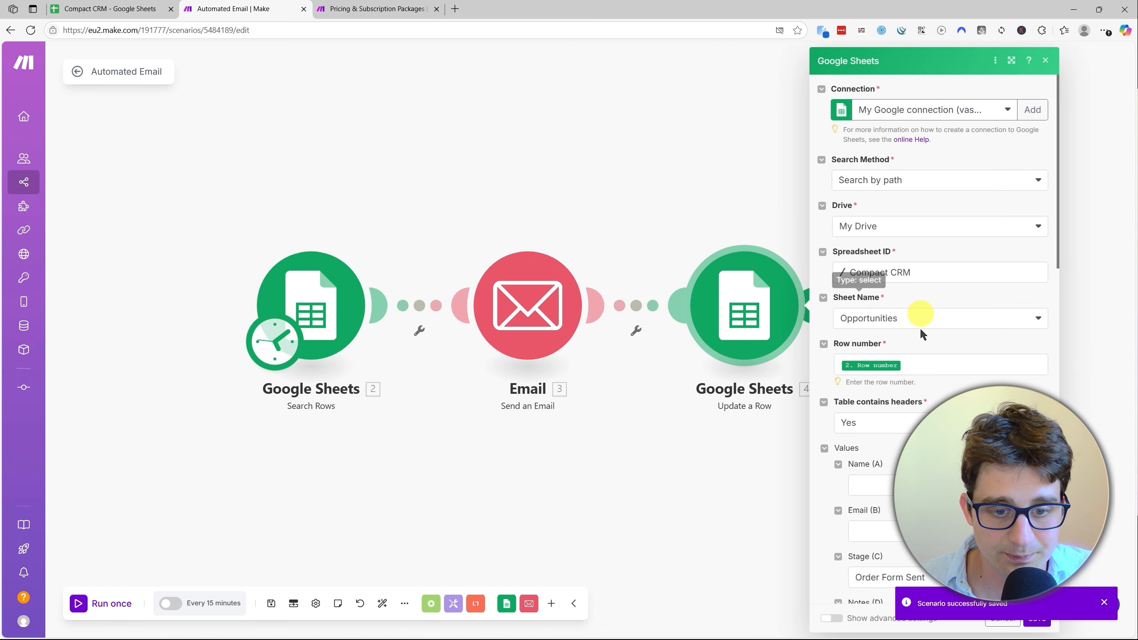
scroll(921, 330, down, 6)
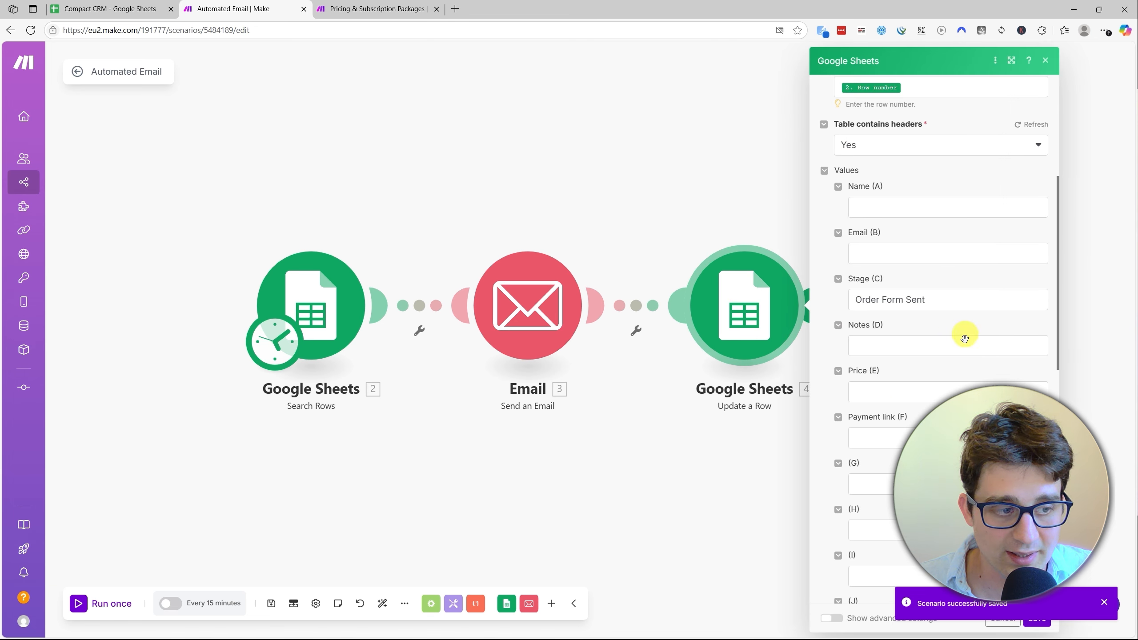
click(863, 300)
click(937, 282)
scroll(967, 386, down, 2)
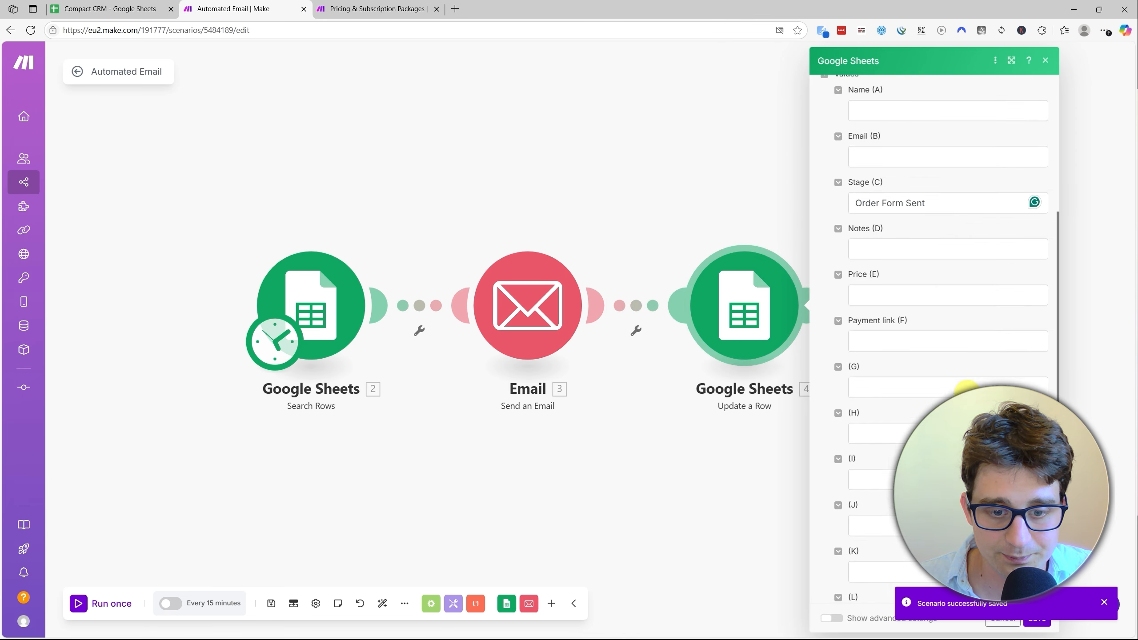
scroll(968, 385, down, 12)
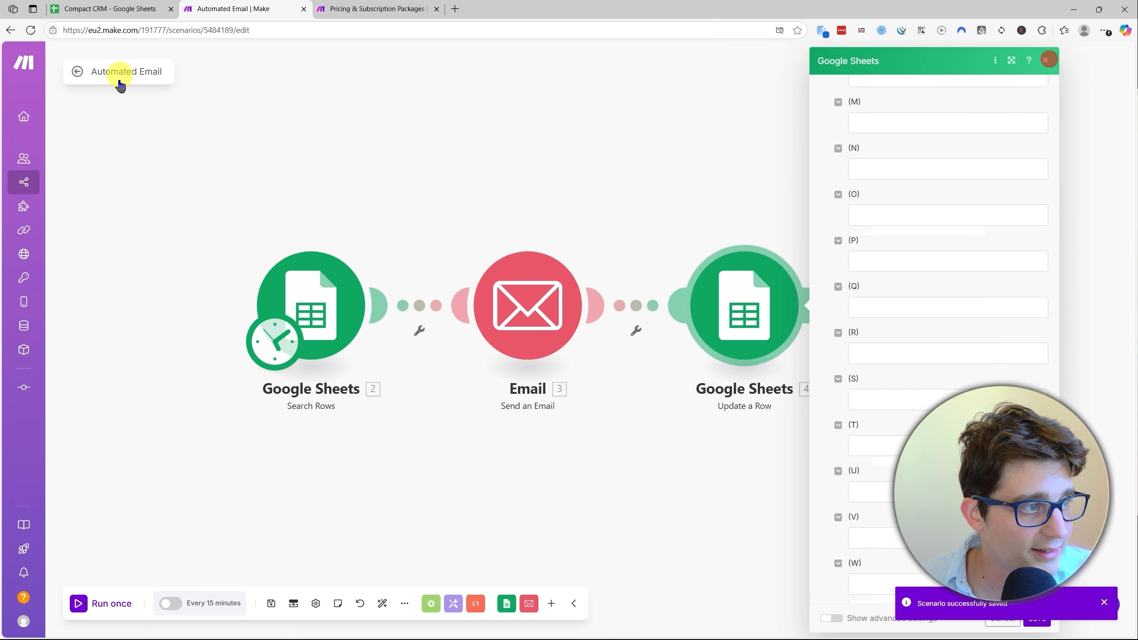
click(74, 72)
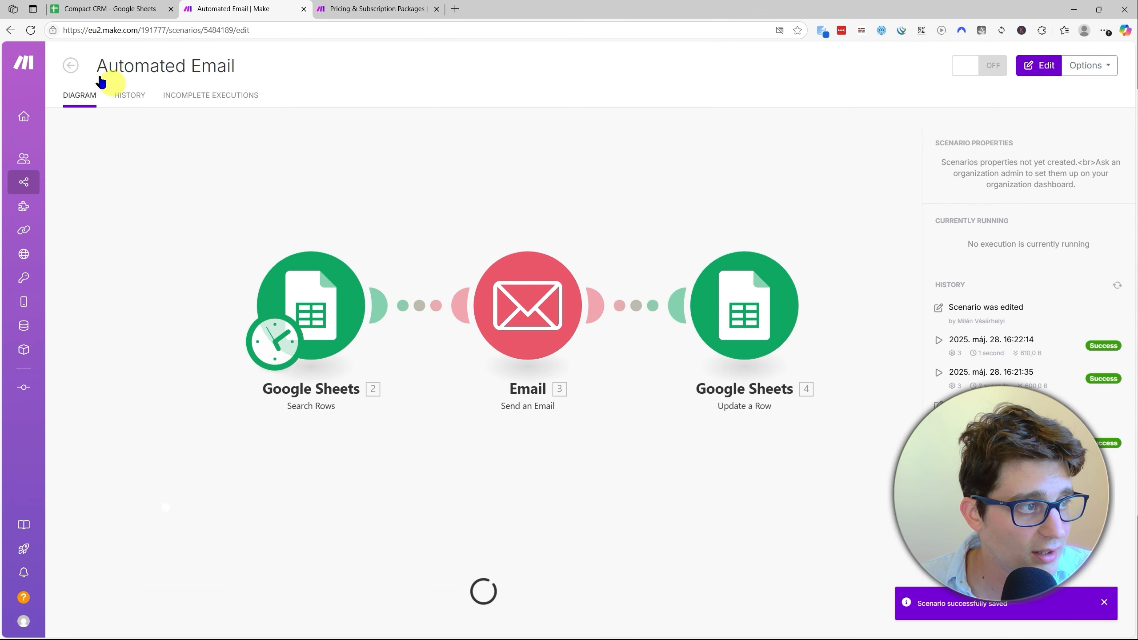